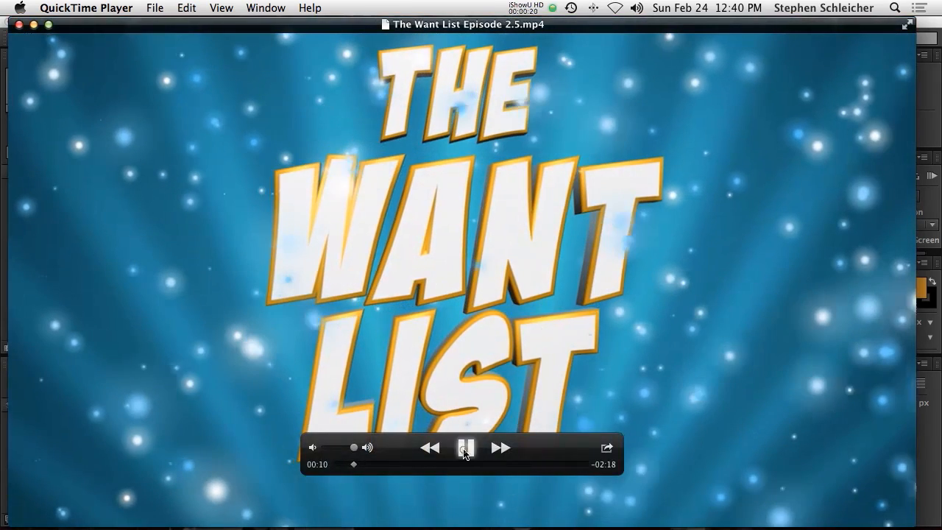
Pause the finished episode video, scrub back through its opening seconds and close the video
{"action": "left_click", "coordinate": [465, 448]}
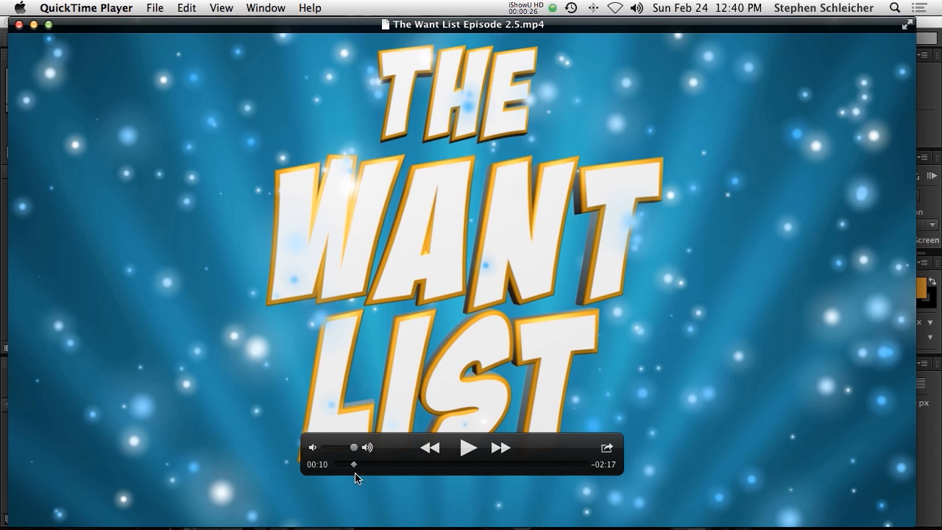
{"action": "left_click_drag", "start_coordinate": [353, 469], "coordinate": [338, 469]}
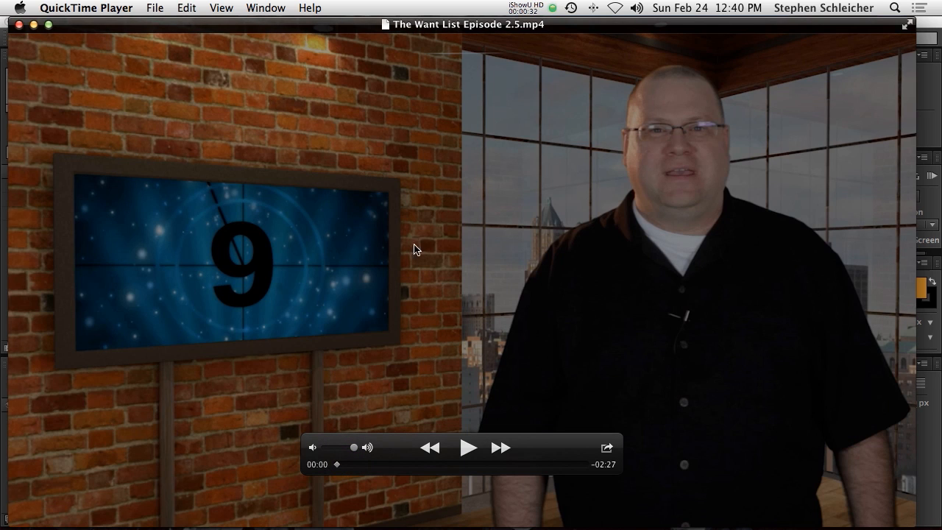
{"action": "left_click_drag", "start_coordinate": [339, 468], "coordinate": [340, 466]}
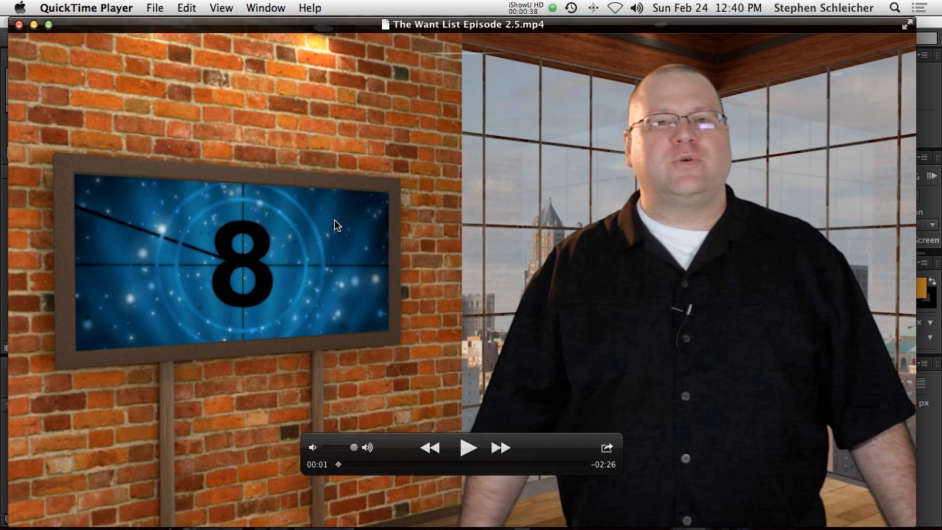
{"action": "left_click", "coordinate": [19, 25]}
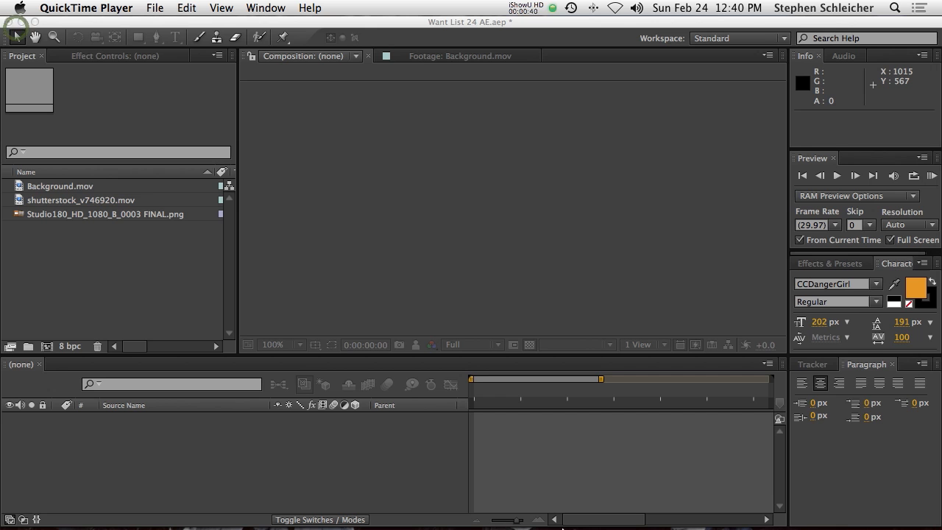
Switch to Premiere Pro, enlarge the timeline area and move the playhead to 00;00;03;18 in the first clip
{"action": "mouse_move", "coordinate": [559, 502]}
{"action": "left_click", "coordinate": [598, 502]}
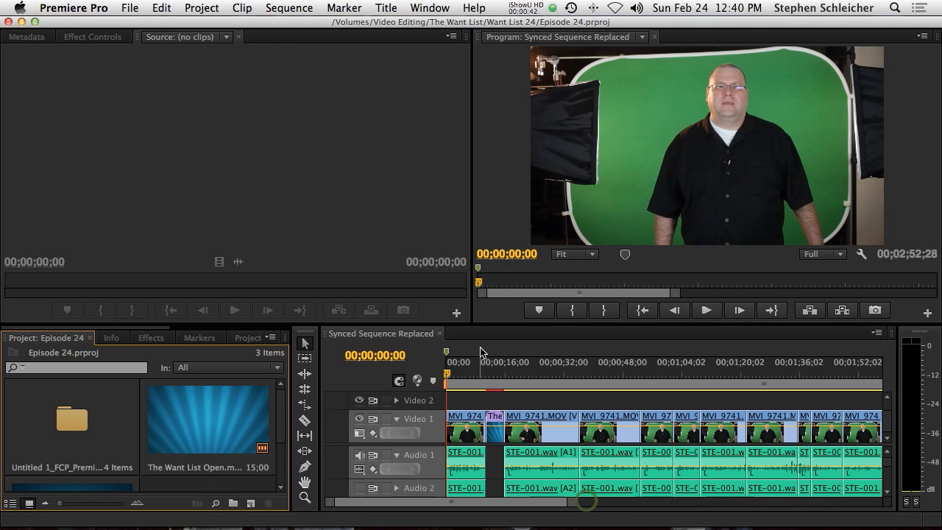
{"action": "left_click_drag", "start_coordinate": [472, 323], "coordinate": [449, 304]}
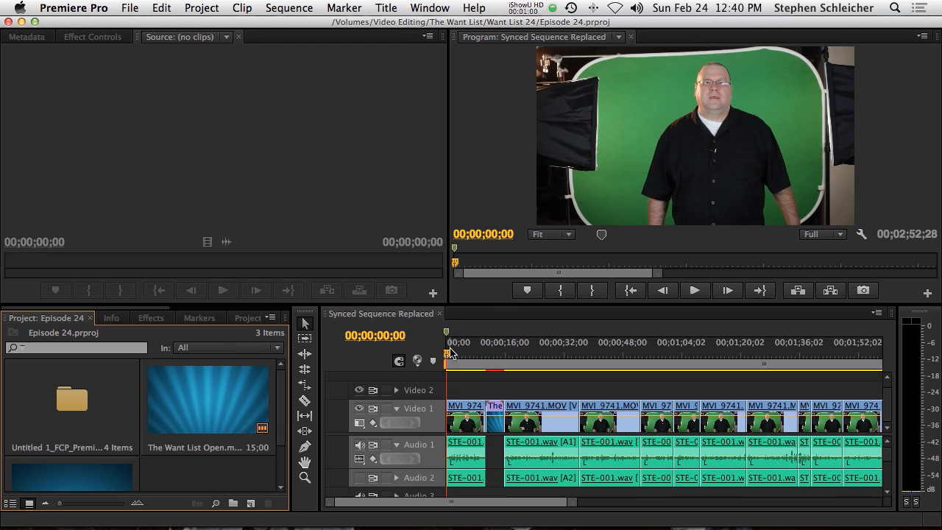
{"action": "left_click_drag", "start_coordinate": [448, 358], "coordinate": [440, 383]}
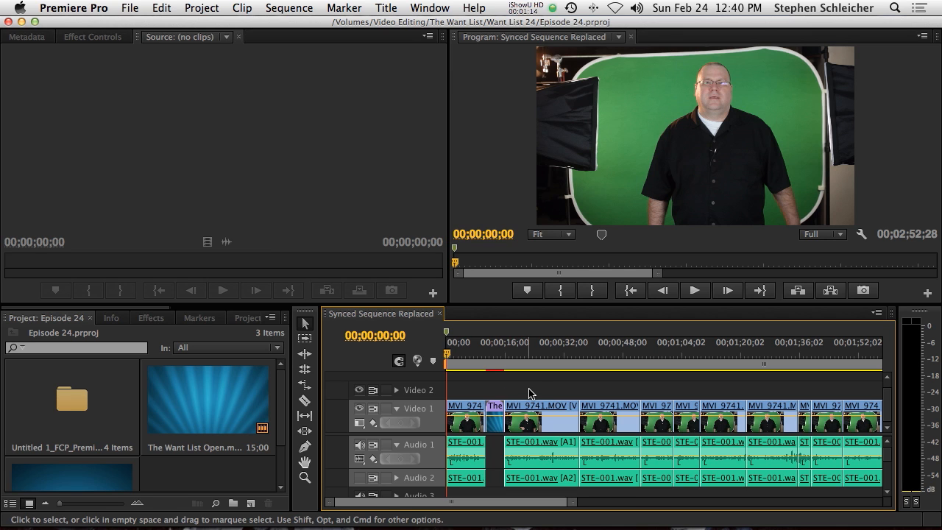
{"action": "left_click", "coordinate": [459, 354]}
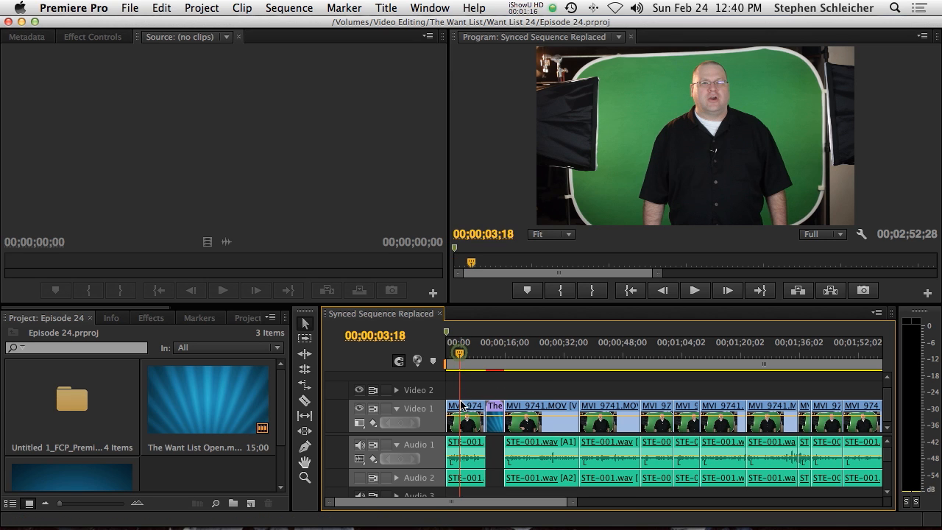
Replace the first green-screen clip and its linked audio in the sequence with an After Effects composition
{"action": "left_click", "coordinate": [471, 414]}
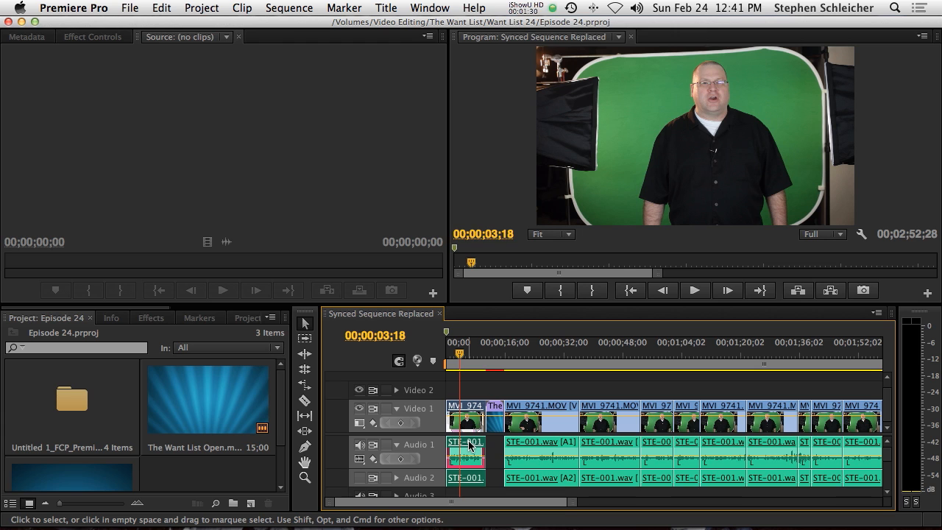
{"action": "right_click", "coordinate": [465, 421]}
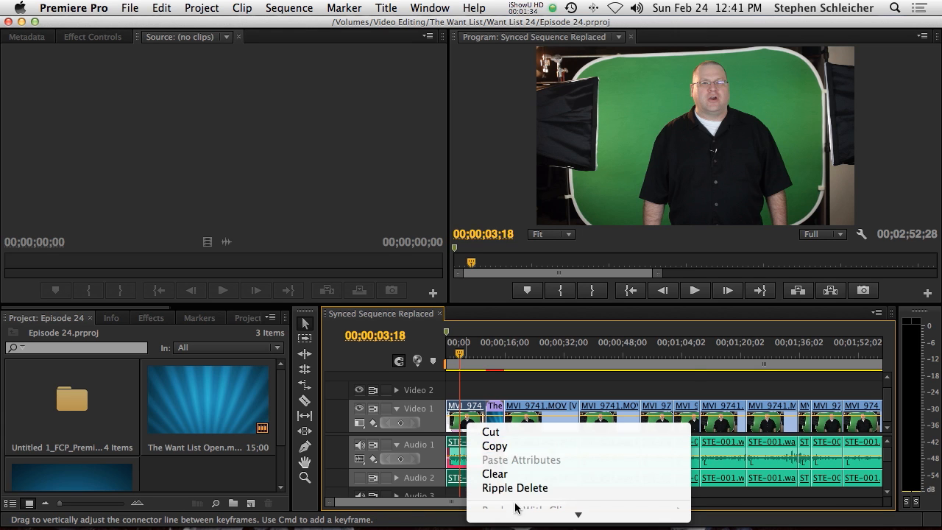
{"action": "mouse_move", "coordinate": [527, 526]}
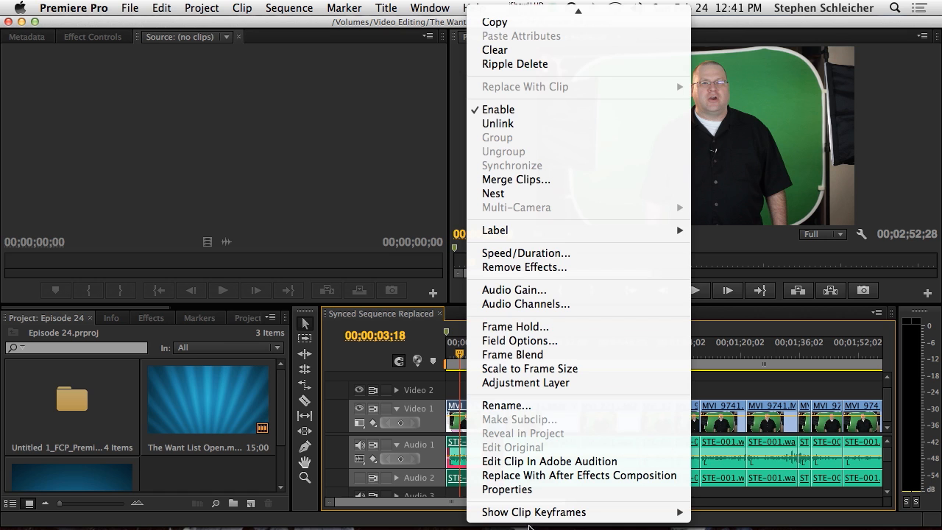
{"action": "left_click", "coordinate": [588, 476]}
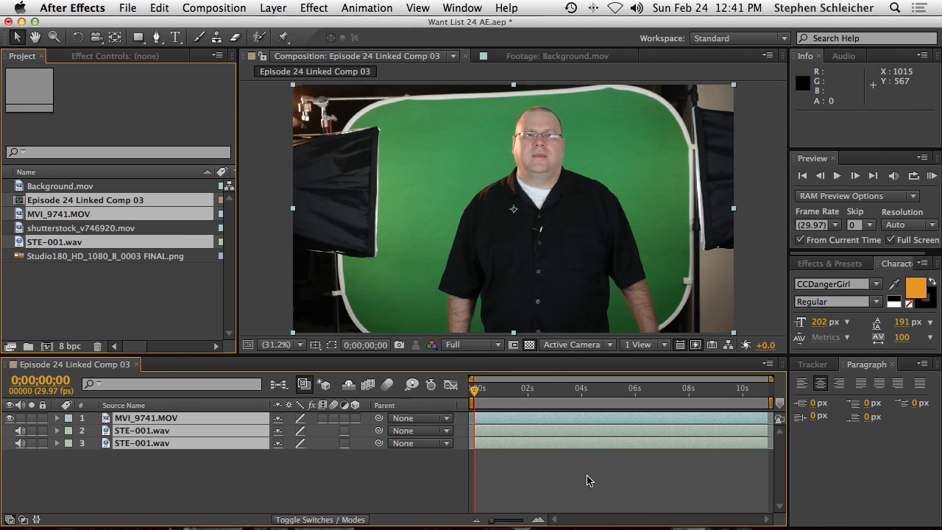
Examine the MVI_9741.MOV video layer and the two STE-001.wav audio layers in the linked composition
{"action": "left_click_drag", "start_coordinate": [478, 392], "coordinate": [428, 406]}
{"action": "left_click", "coordinate": [181, 419]}
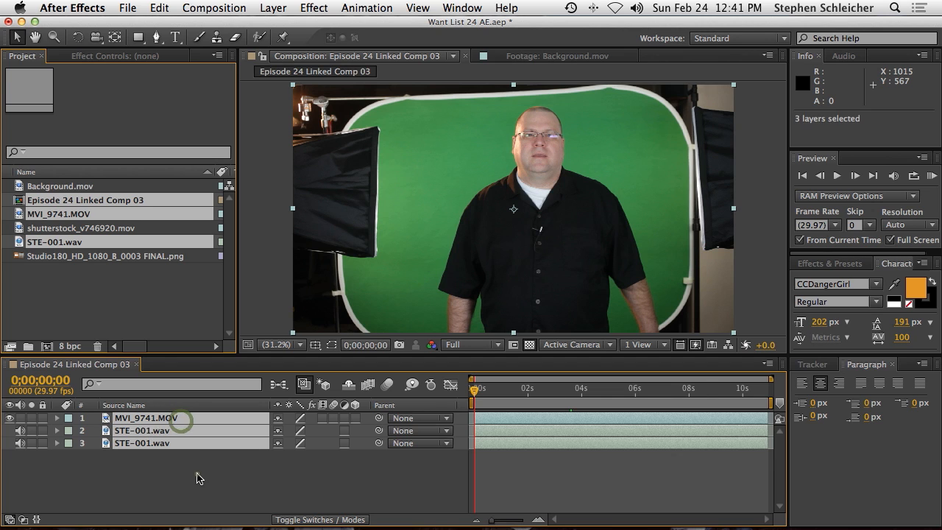
{"action": "left_click", "coordinate": [184, 431]}
{"action": "left_click", "coordinate": [183, 444]}
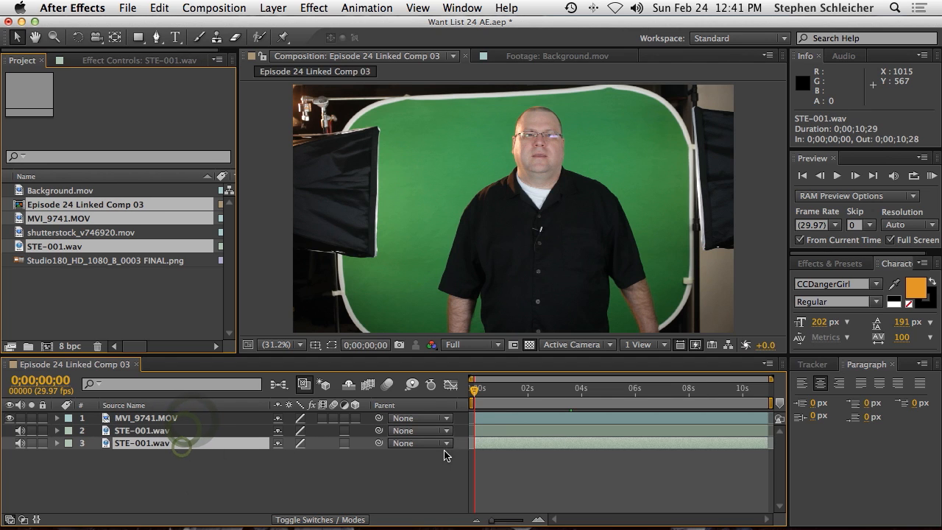
Play a RAM preview of the linked composition, stop it and return the playhead to the first frame
{"action": "left_click", "coordinate": [935, 179]}
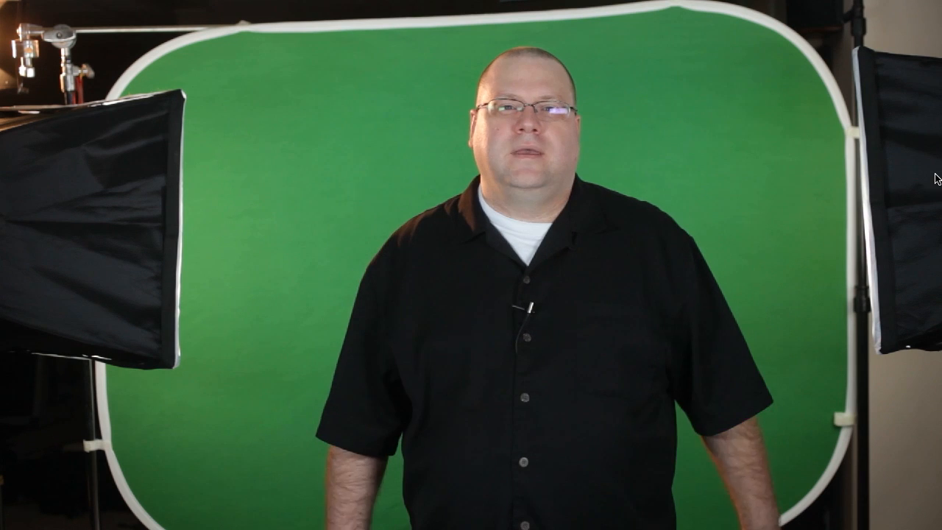
{"action": "key", "text": "space"}
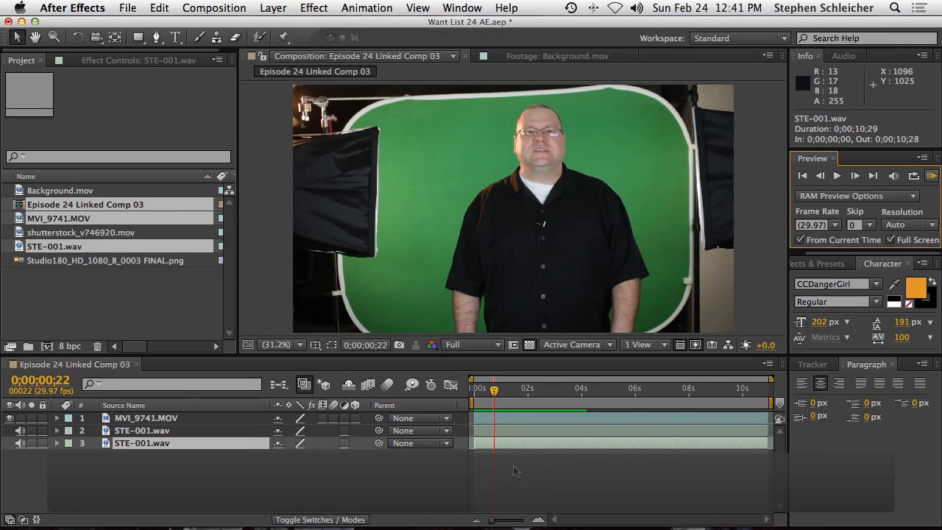
{"action": "left_click_drag", "start_coordinate": [494, 391], "coordinate": [473, 390]}
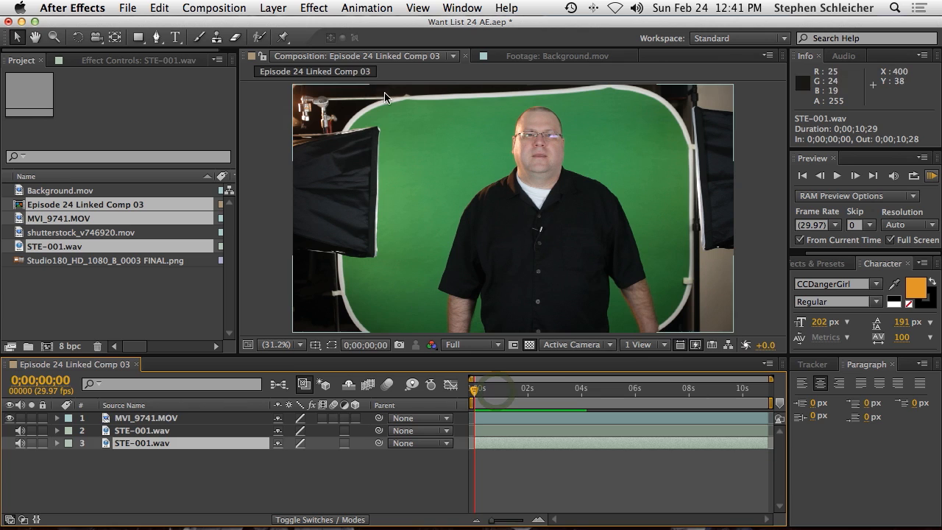
Select the green-screen footage layer and enlarge the composition viewer by making the timeline area smaller
{"action": "left_click", "coordinate": [704, 222]}
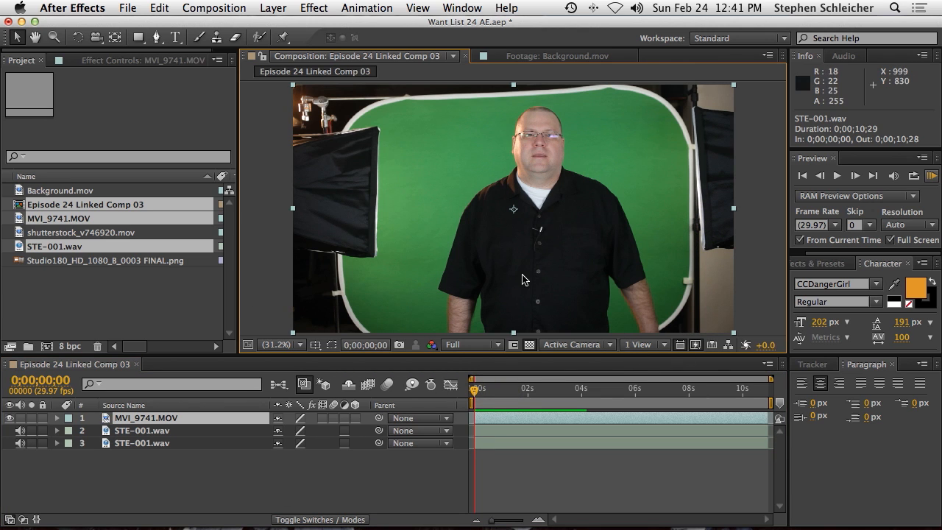
{"action": "left_click_drag", "start_coordinate": [457, 354], "coordinate": [457, 368]}
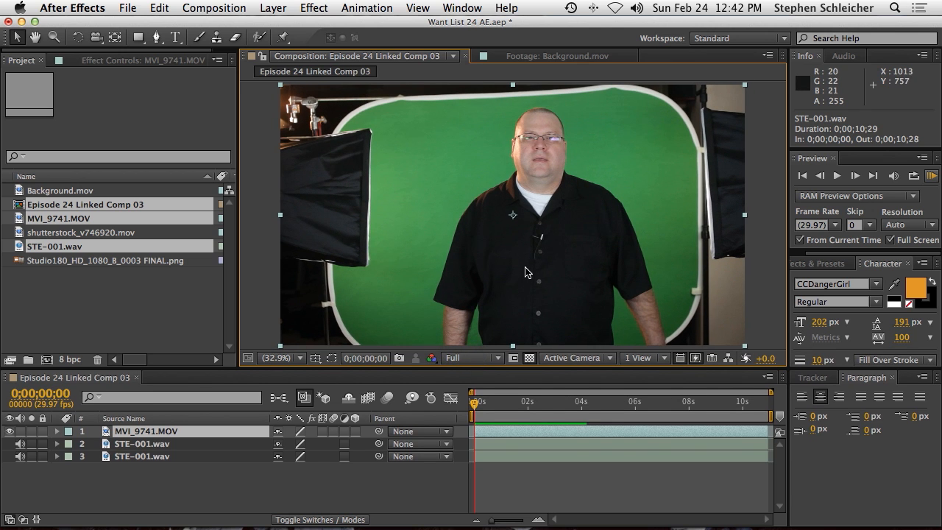
{"action": "left_click", "coordinate": [37, 301]}
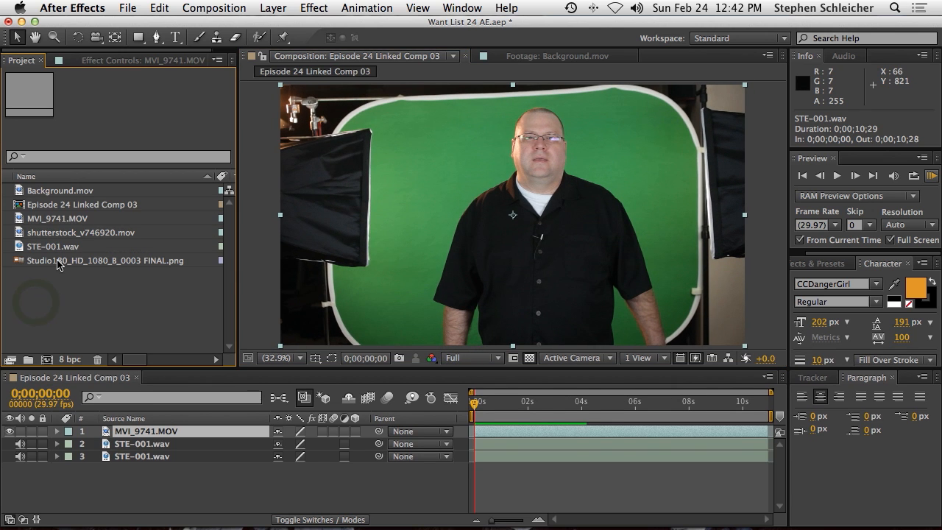
Add Studio180_HD_1080_B_0003 FINAL.png as the bottom layer of the composition and hide the MVI_9741.MOV layer
{"action": "double_click", "coordinate": [59, 263]}
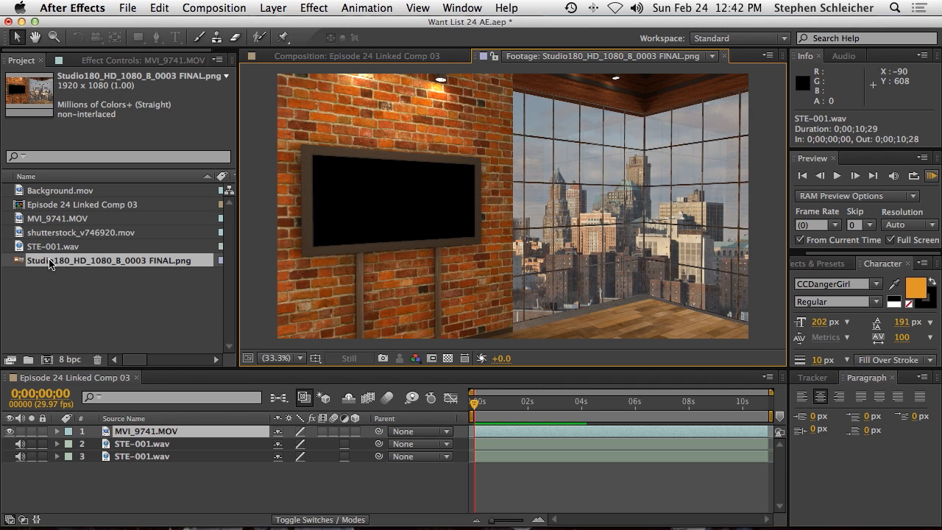
{"action": "left_click_drag", "start_coordinate": [50, 264], "coordinate": [132, 471]}
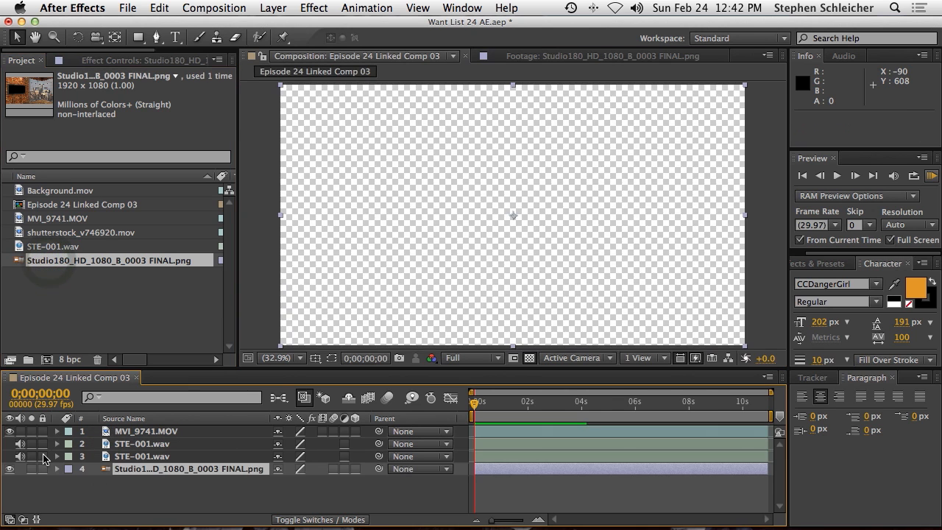
{"action": "left_click", "coordinate": [10, 432]}
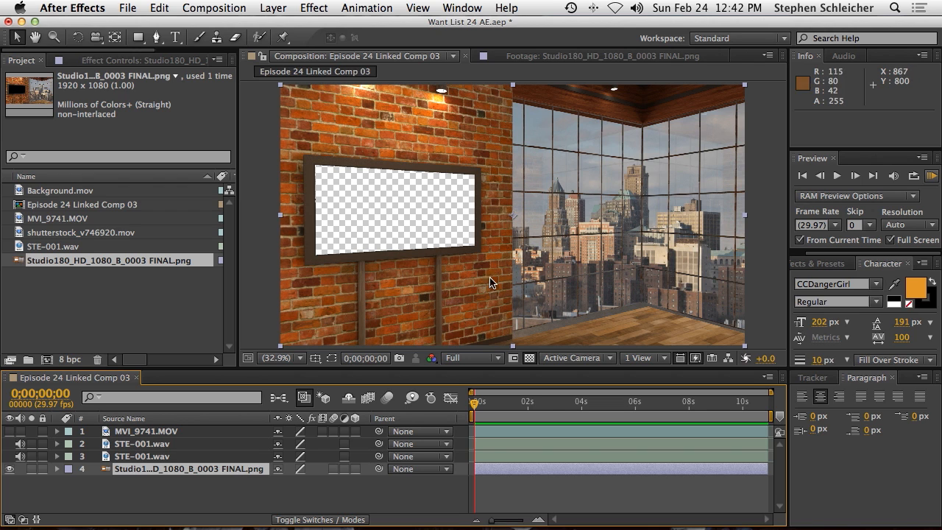
{"action": "left_click", "coordinate": [303, 358]}
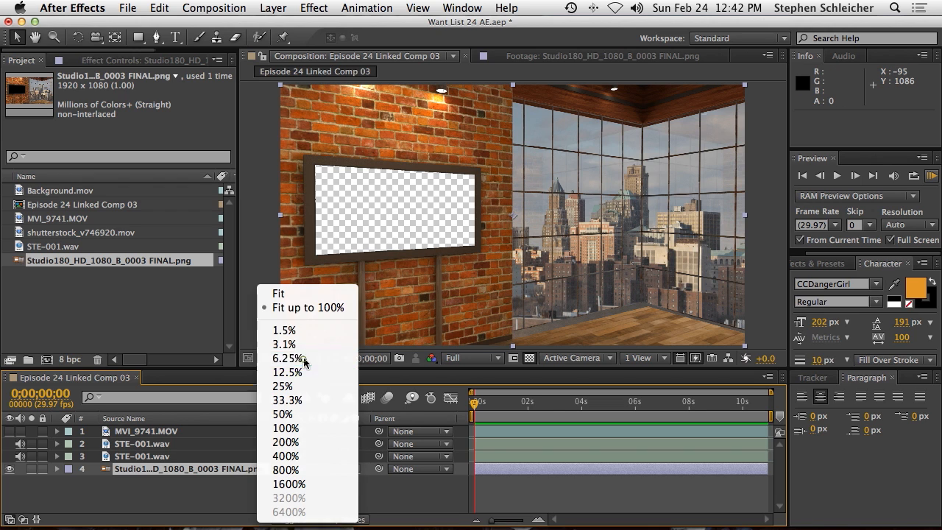
{"action": "left_click", "coordinate": [349, 311]}
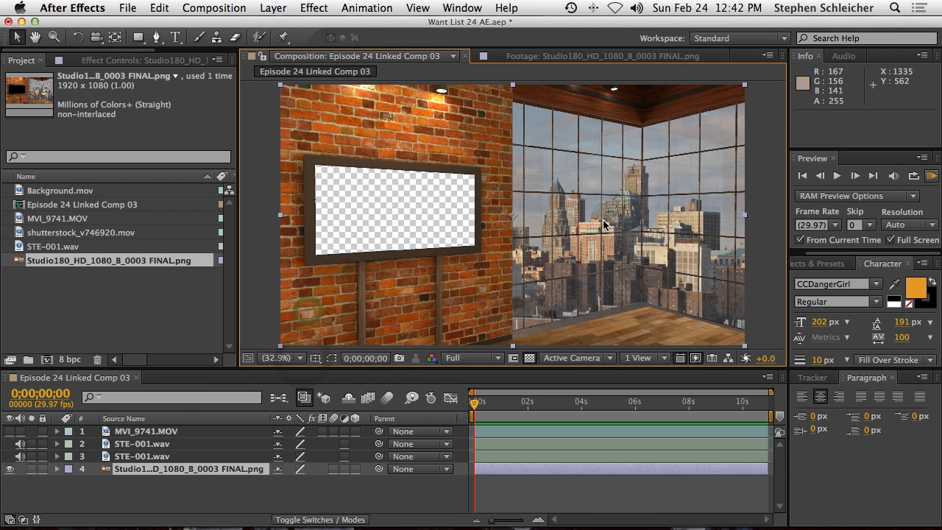
{"action": "left_click", "coordinate": [228, 496]}
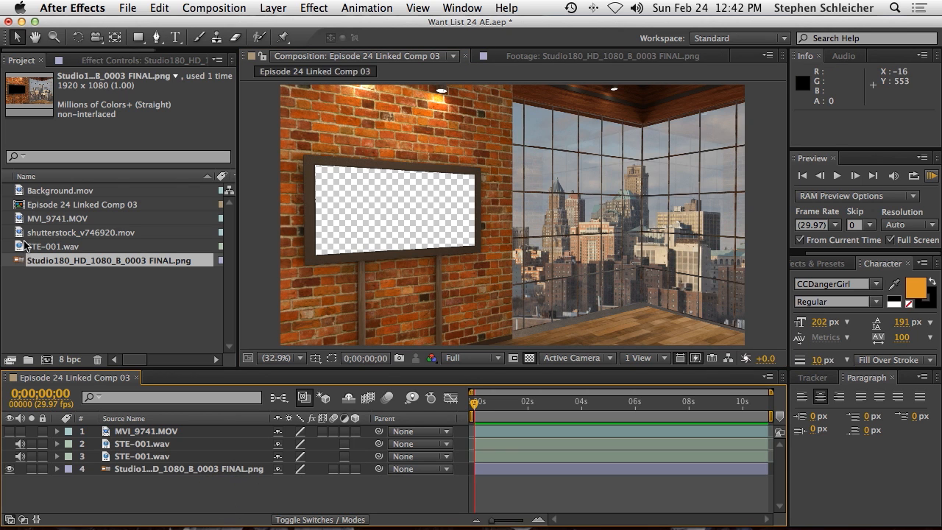
Open the Background.mov footage and compare its frame dimensions with those of MVI_9741.MOV
{"action": "double_click", "coordinate": [31, 191]}
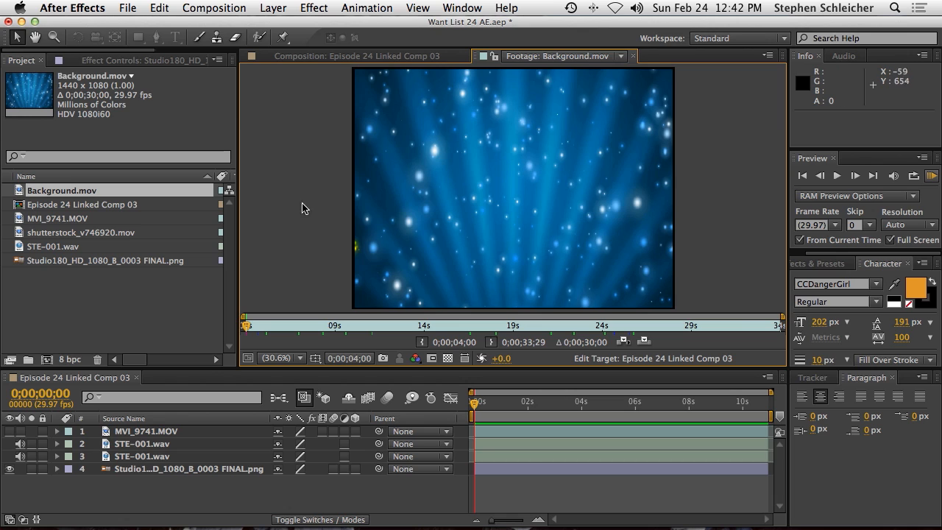
{"action": "left_click", "coordinate": [96, 94]}
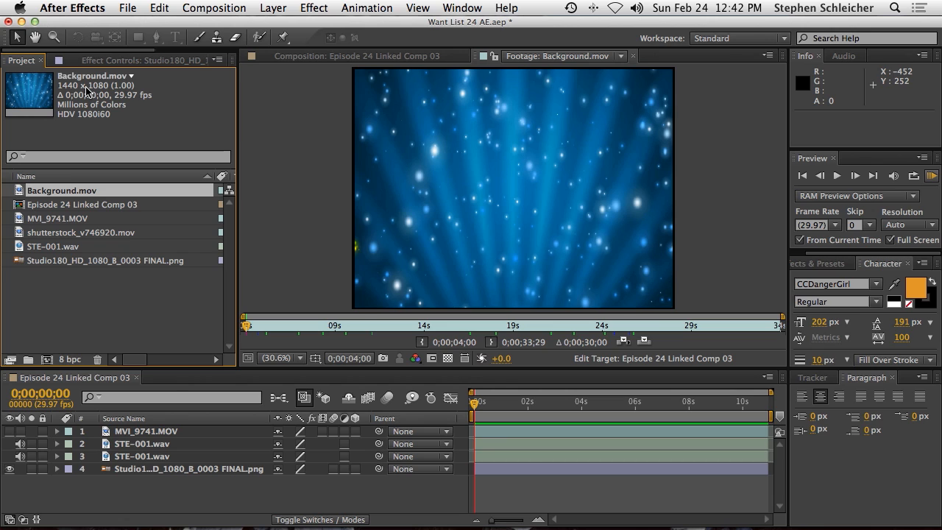
{"action": "left_click", "coordinate": [87, 221]}
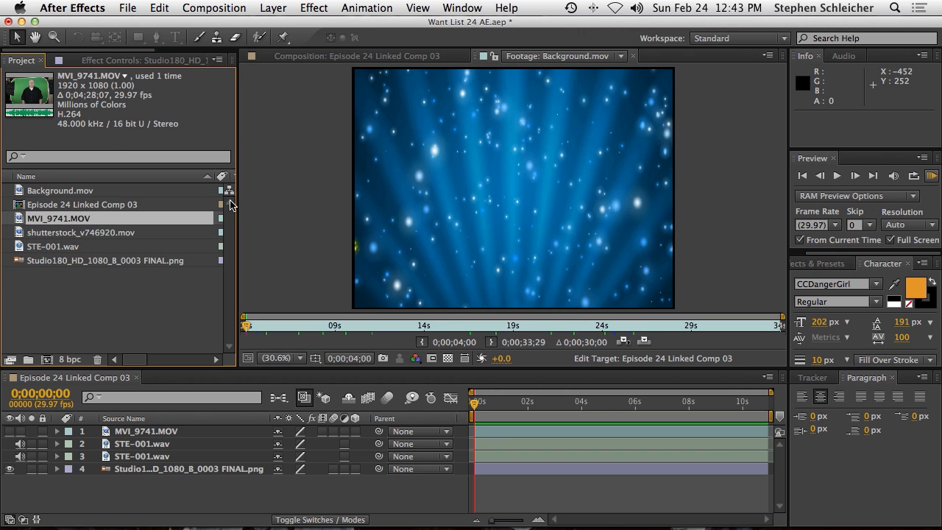
Show the MVI_9741.MOV layer again and draw a rectangular mask around the presenter, about 1070 by 1092 px, at the first frame
{"action": "left_click", "coordinate": [10, 432]}
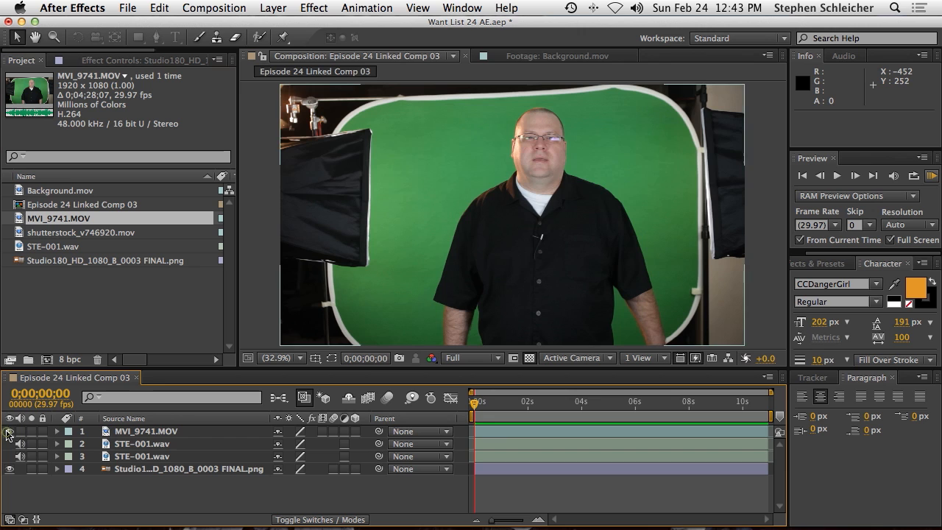
{"action": "left_click", "coordinate": [136, 431]}
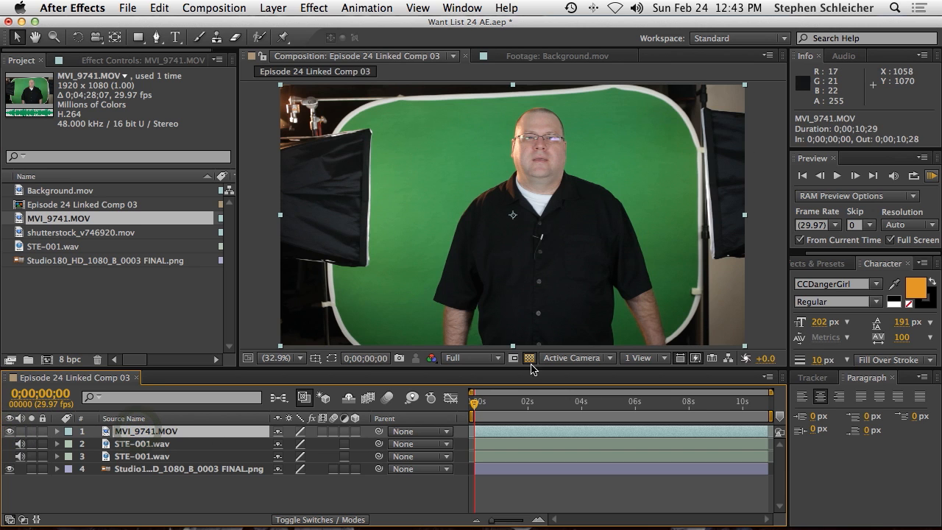
{"action": "left_click_drag", "start_coordinate": [475, 403], "coordinate": [566, 406]}
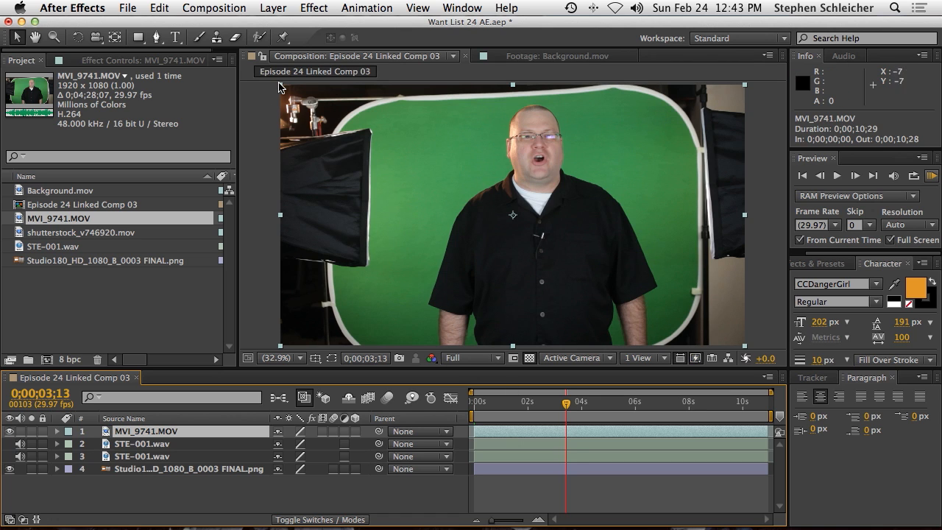
{"action": "left_click_drag", "start_coordinate": [565, 404], "coordinate": [511, 407]}
{"action": "key", "text": "Home"}
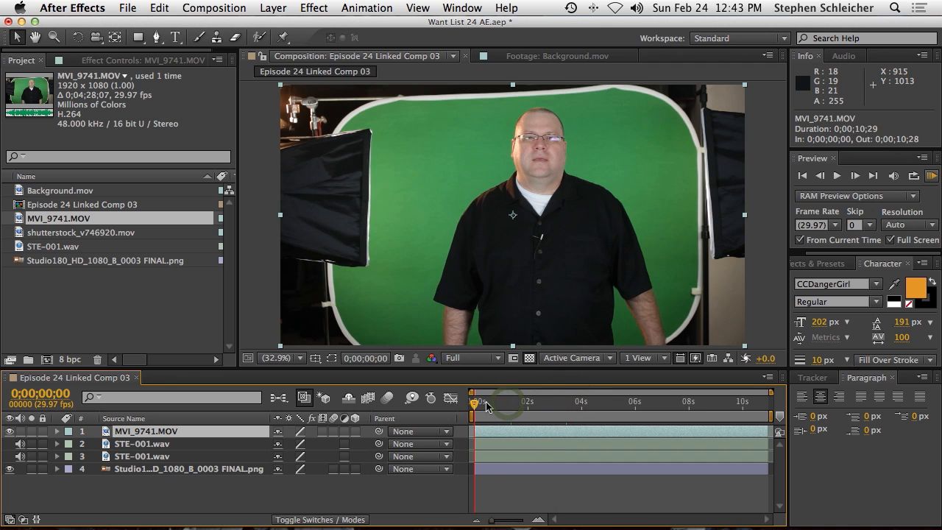
{"action": "left_click", "coordinate": [138, 37]}
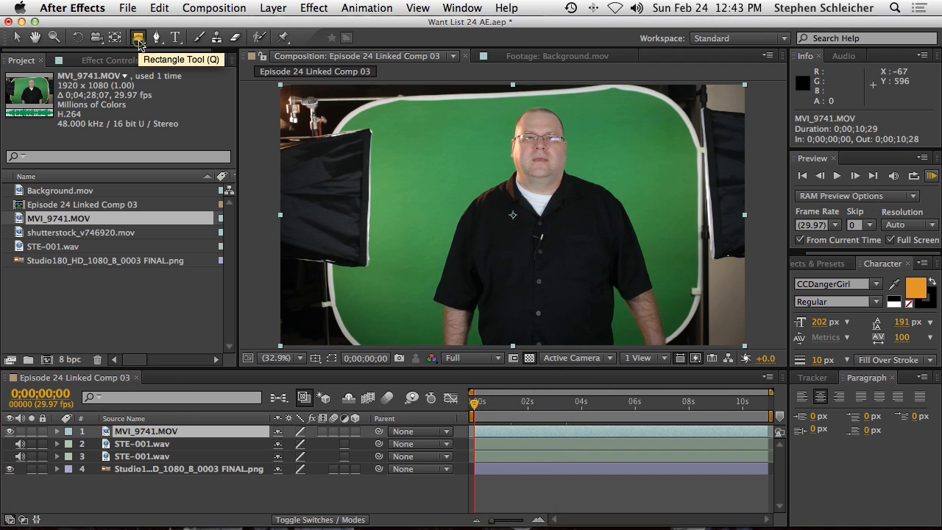
{"action": "mouse_move", "coordinate": [413, 106]}
{"action": "left_mouse_down"}
{"action": "mouse_move", "coordinate": [662, 312]}
{"action": "mouse_move", "coordinate": [689, 367]}
{"action": "mouse_move", "coordinate": [671, 370]}
{"action": "left_mouse_up"}
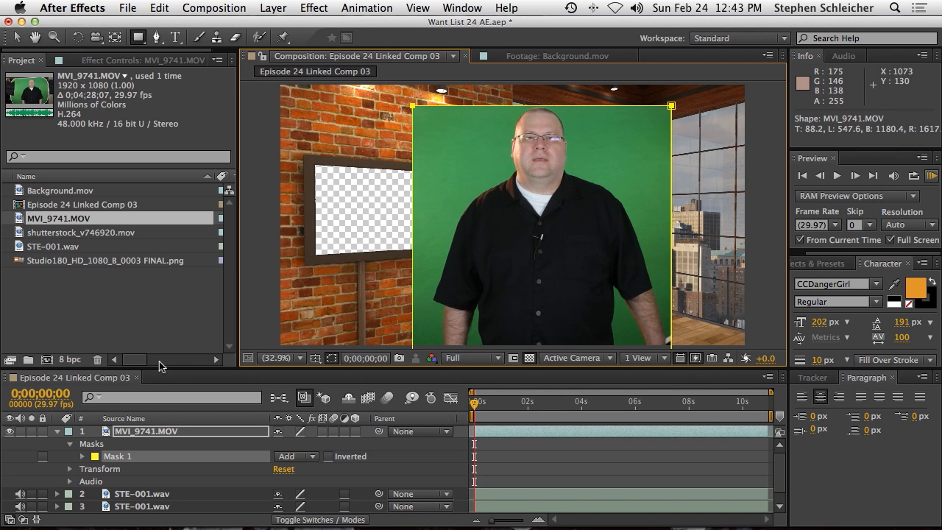
Raise the top edge of Mask 1 slightly and pull its right edge a little closer to the presenter with the Selection tool
{"action": "left_click", "coordinate": [17, 37]}
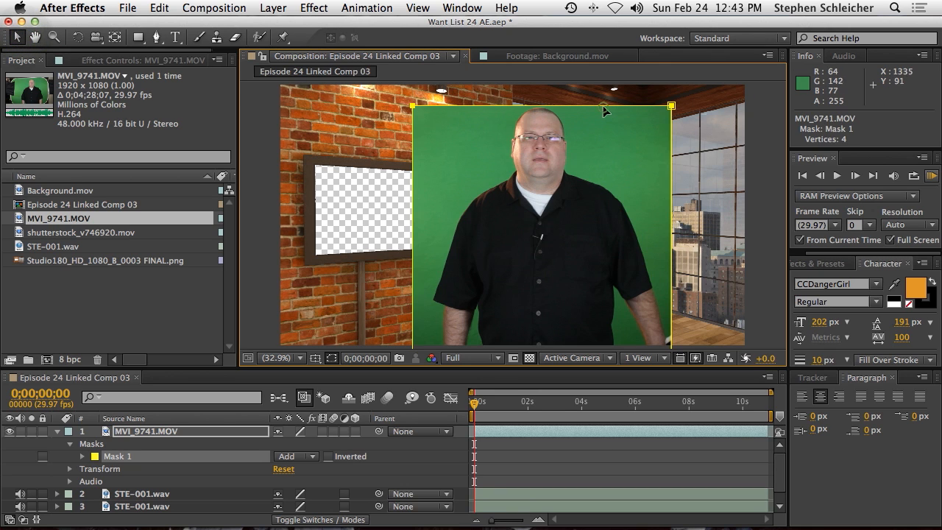
{"action": "left_click_drag", "start_coordinate": [586, 107], "coordinate": [586, 107]}
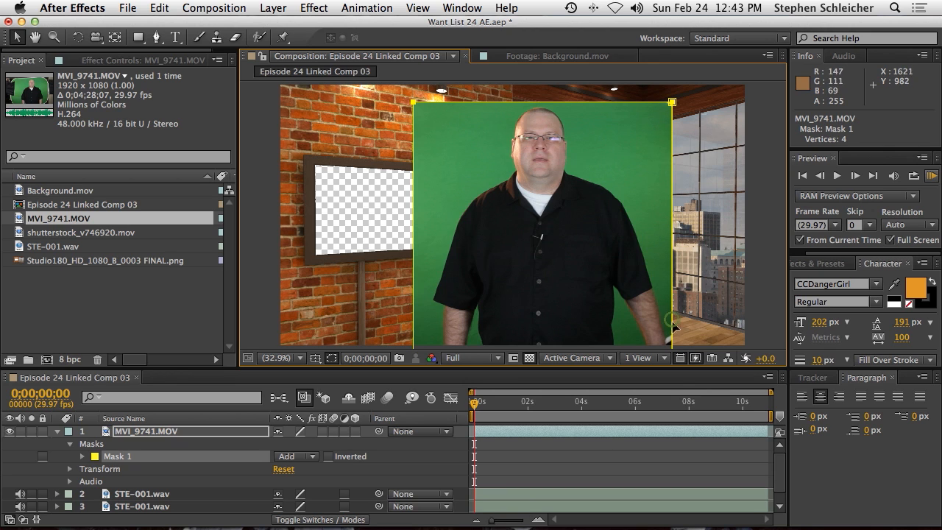
{"action": "left_click_drag", "start_coordinate": [672, 314], "coordinate": [671, 294]}
{"action": "left_click", "coordinate": [684, 292]}
{"action": "left_click", "coordinate": [674, 291]}
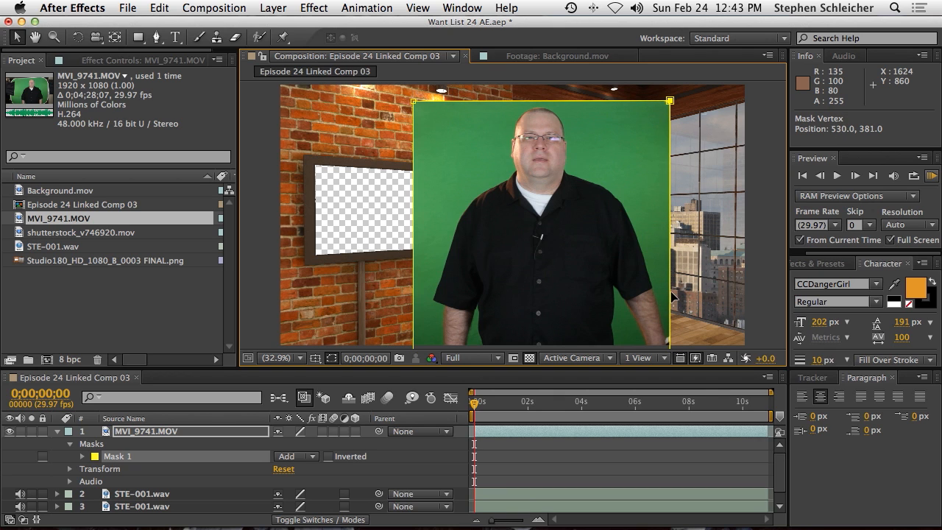
{"action": "left_click", "coordinate": [434, 464]}
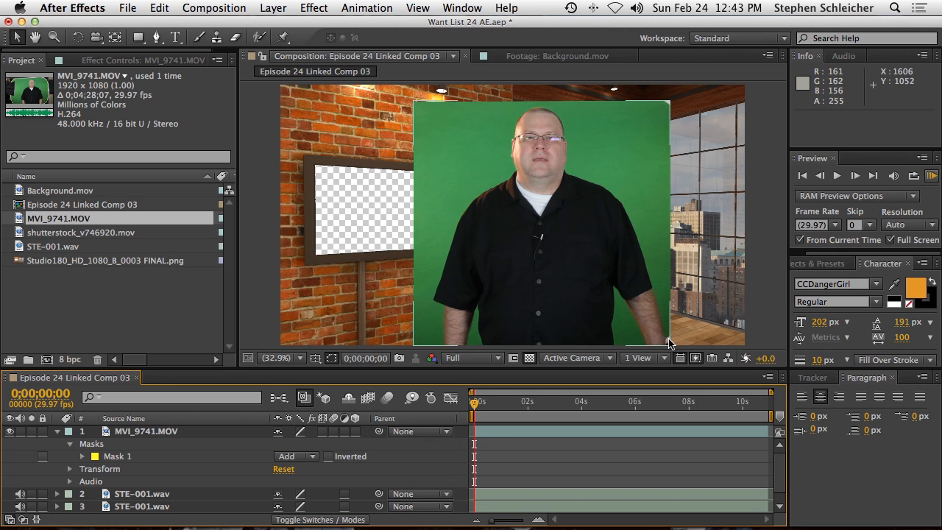
Inspect the mask's lower right corner beside the presenter's hand at 50% magnification, then return the view to 25%
{"action": "left_click", "coordinate": [302, 358]}
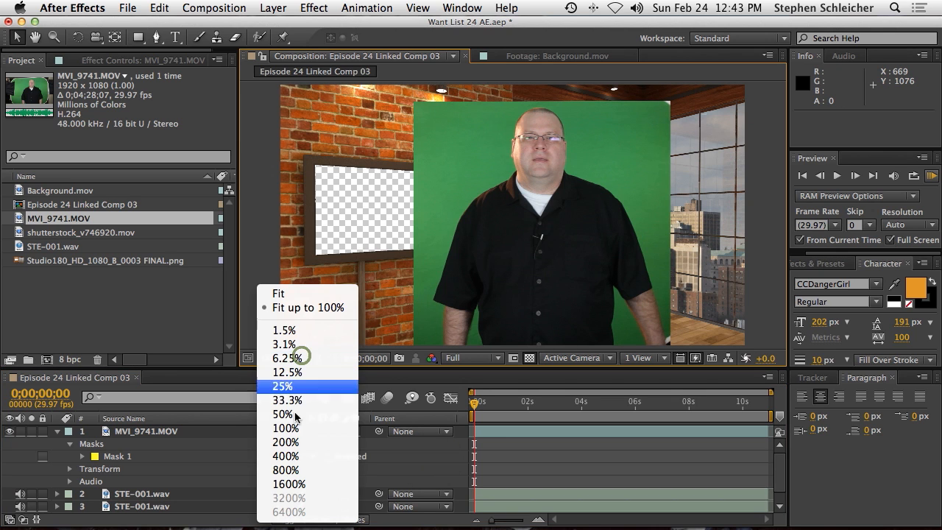
{"action": "left_click", "coordinate": [298, 416]}
{"action": "key", "text": "h"}
{"action": "left_click_drag", "start_coordinate": [694, 325], "coordinate": [509, 133]}
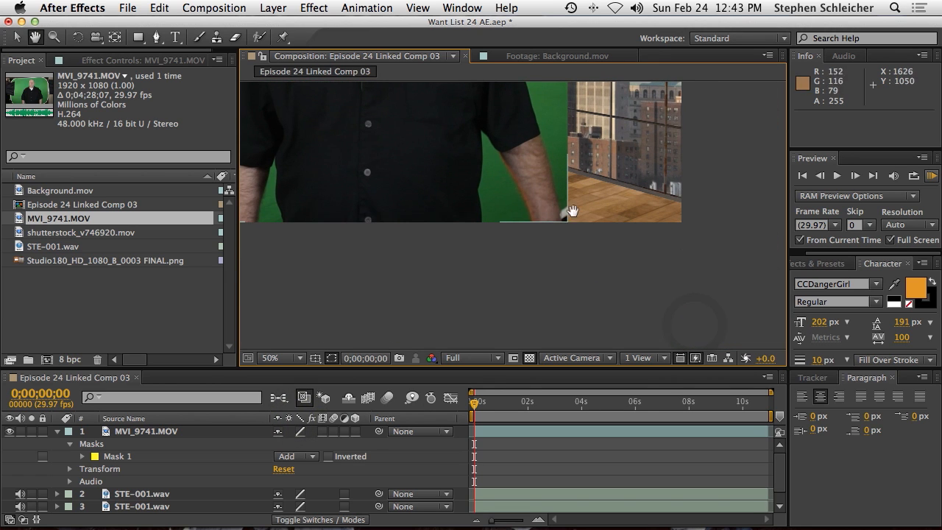
{"action": "left_click_drag", "start_coordinate": [408, 162], "coordinate": [564, 309]}
{"action": "key", "text": "v"}
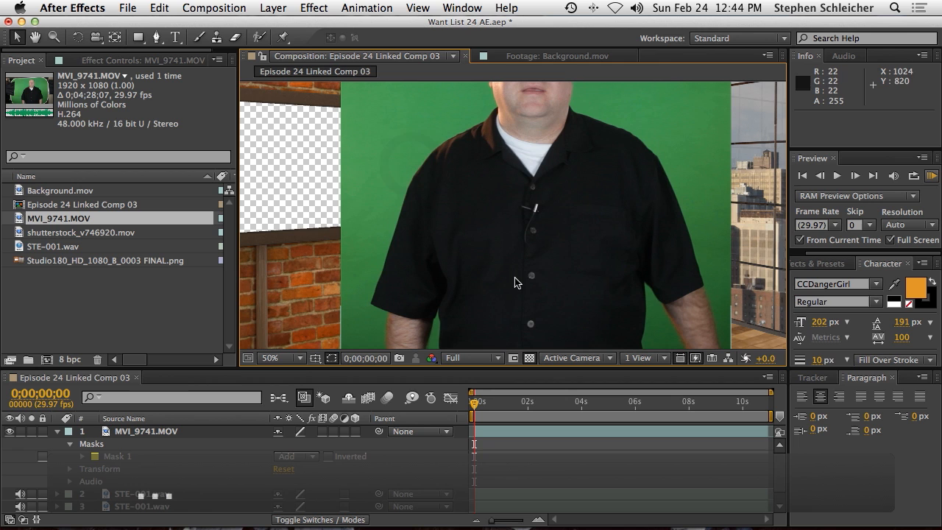
{"action": "key", "text": "comma"}
{"action": "key", "text": "comma"}
Move the left edge of Mask 1 outward to include the presenter's extended hand around 0;00;07;09, and check the mask near the clip's end
{"action": "left_click_drag", "start_coordinate": [474, 402], "coordinate": [666, 401]}
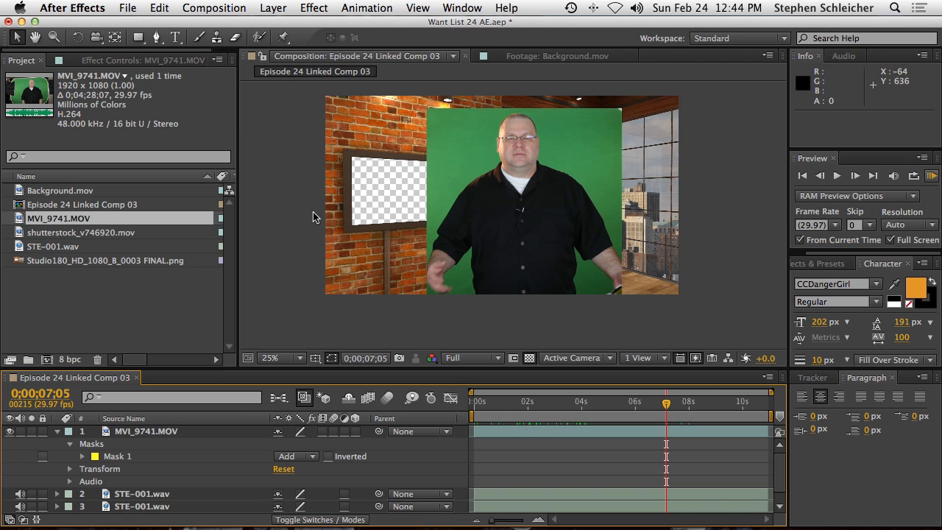
{"action": "left_click", "coordinate": [432, 220]}
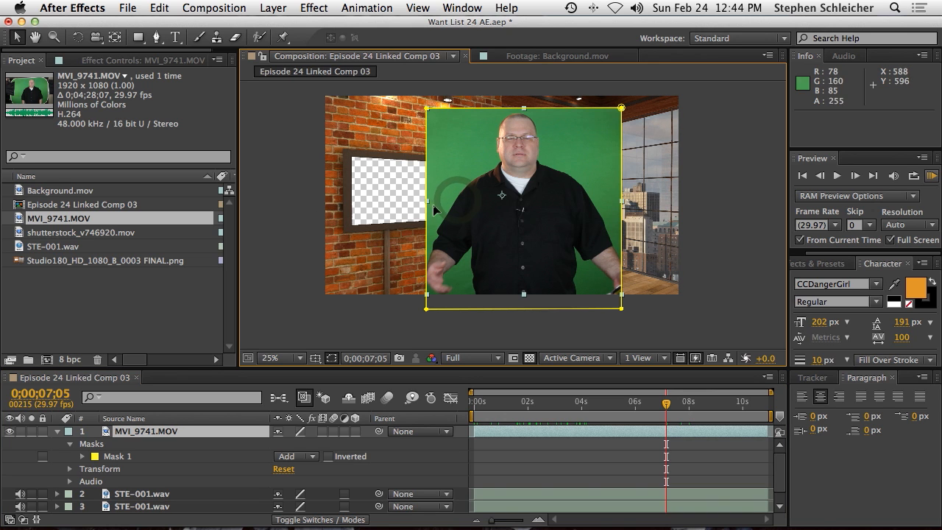
{"action": "left_click", "coordinate": [426, 214]}
{"action": "left_click_drag", "start_coordinate": [426, 213], "coordinate": [420, 219]}
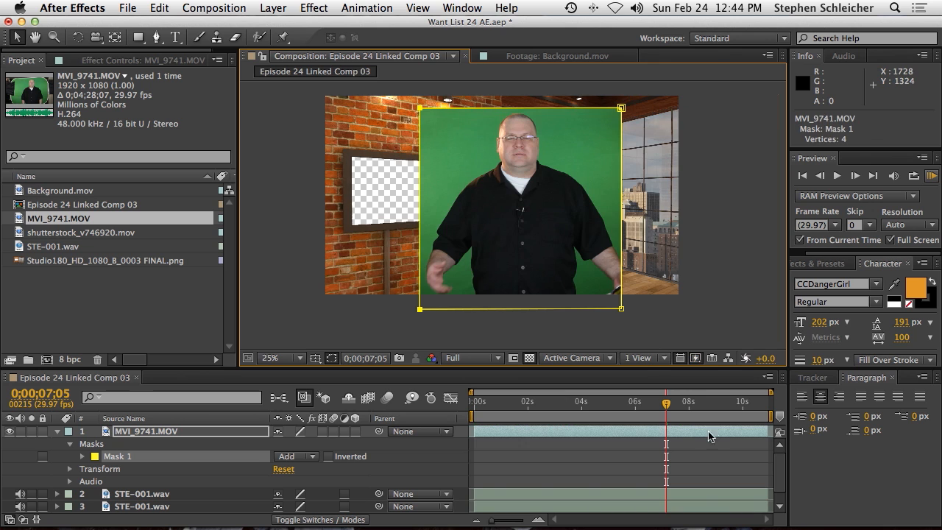
{"action": "mouse_move", "coordinate": [670, 406]}
{"action": "left_mouse_down"}
{"action": "mouse_move", "coordinate": [682, 404]}
{"action": "mouse_move", "coordinate": [674, 404]}
{"action": "left_mouse_up"}
{"action": "mouse_move", "coordinate": [423, 234]}
{"action": "left_mouse_down"}
{"action": "mouse_move", "coordinate": [376, 234]}
{"action": "mouse_move", "coordinate": [406, 234]}
{"action": "left_mouse_up"}
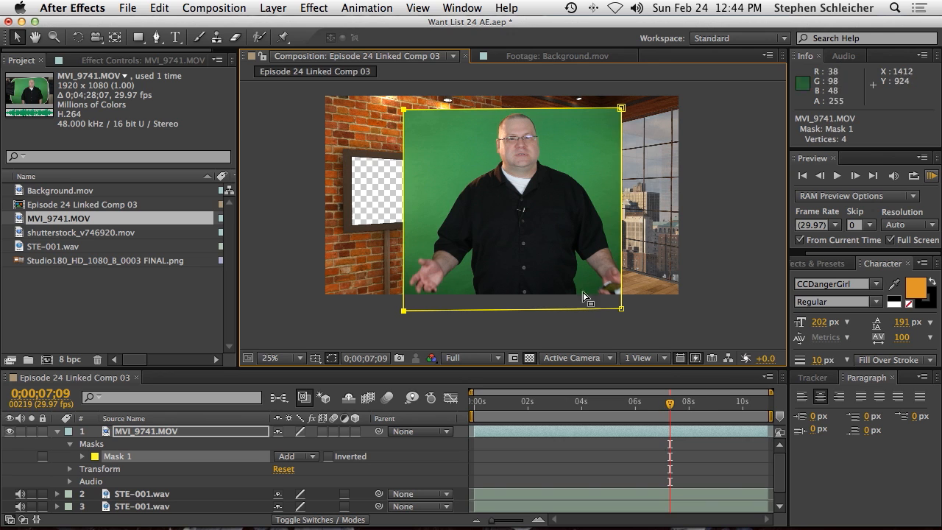
{"action": "left_click_drag", "start_coordinate": [671, 403], "coordinate": [754, 404]}
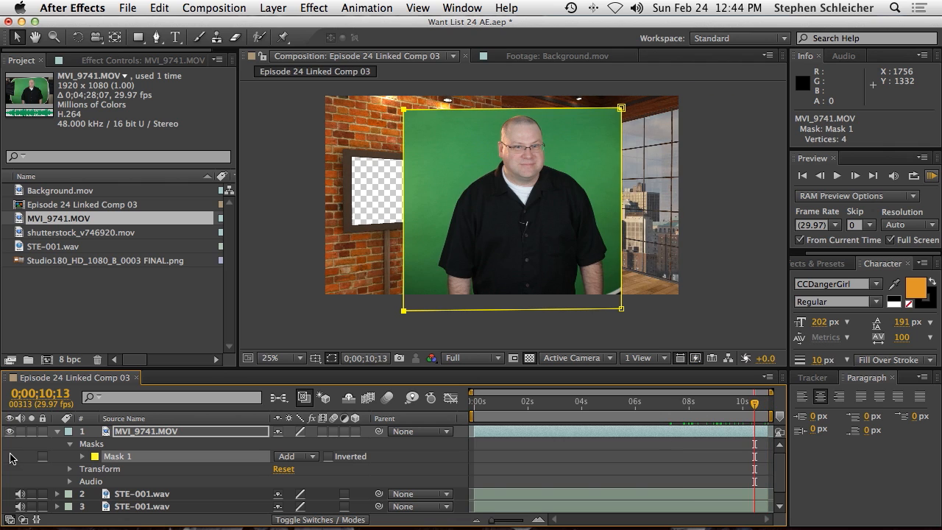
Scale the MVI_9741.MOV layer to 108% and shift it toward the right side of the set, to about position 1256, 532
{"action": "left_click_drag", "start_coordinate": [486, 227], "coordinate": [549, 234]}
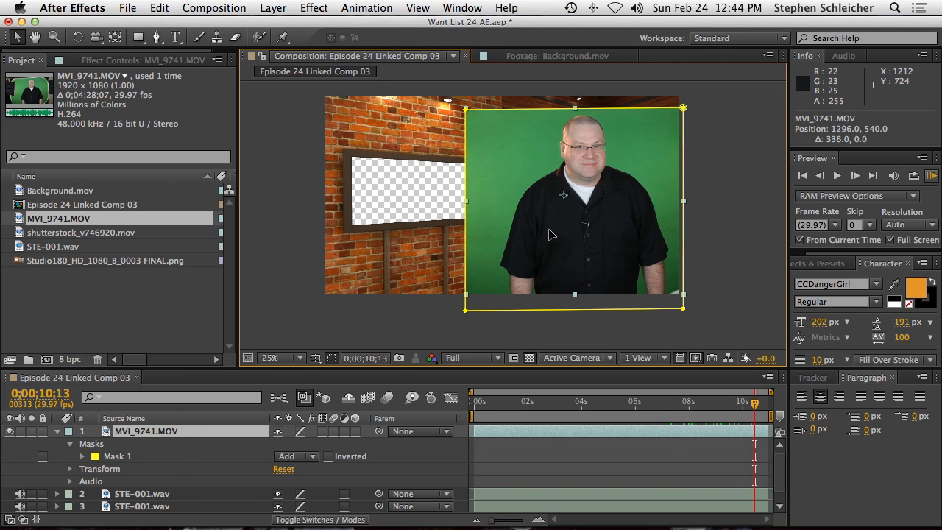
{"action": "key", "text": "s"}
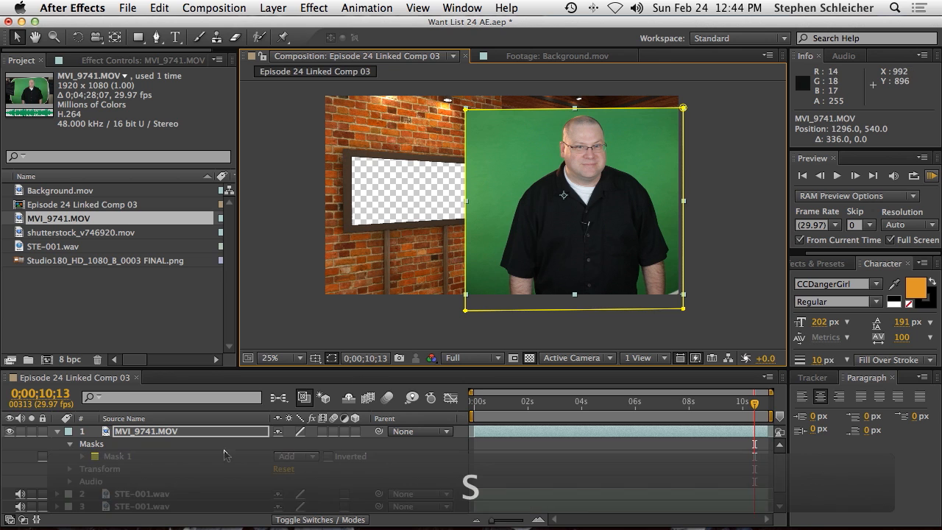
{"action": "left_click_drag", "start_coordinate": [302, 445], "coordinate": [307, 444]}
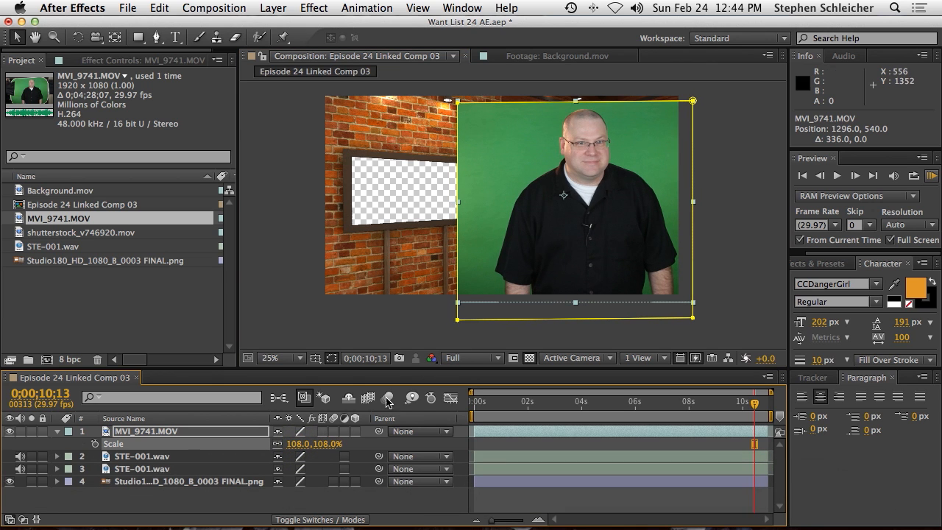
{"action": "left_click_drag", "start_coordinate": [598, 234], "coordinate": [590, 237]}
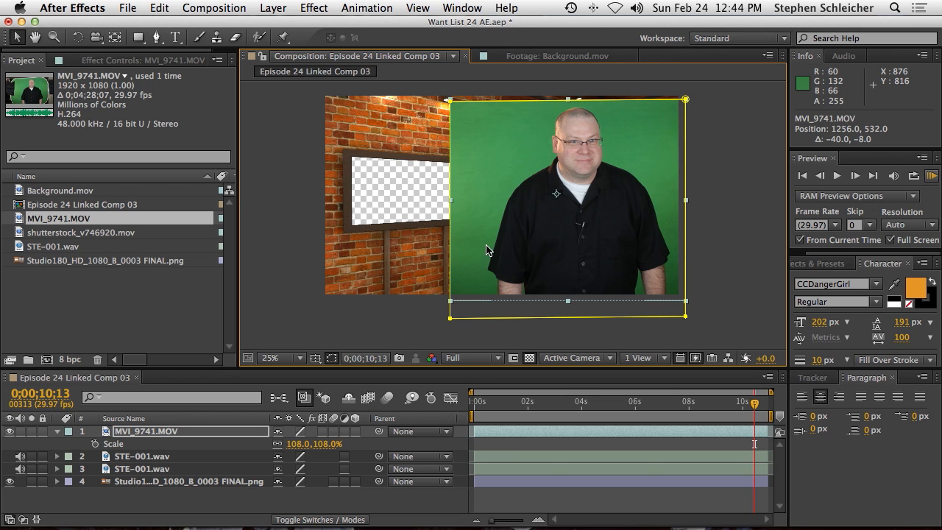
Review the presenter's gestures around 0;00;06;01 to 0;00;06;11 in the new framing and return to the first frame
{"action": "left_click_drag", "start_coordinate": [754, 409], "coordinate": [636, 407]}
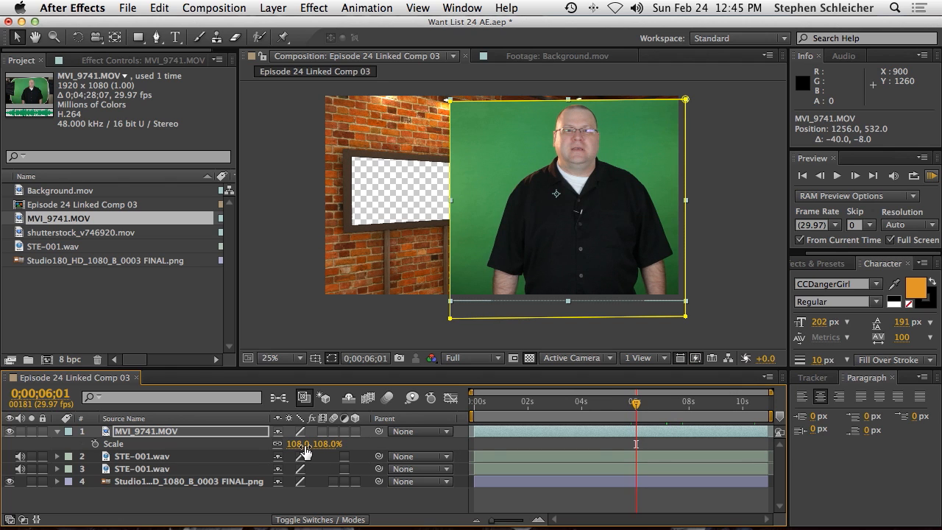
{"action": "left_click_drag", "start_coordinate": [636, 407], "coordinate": [644, 407]}
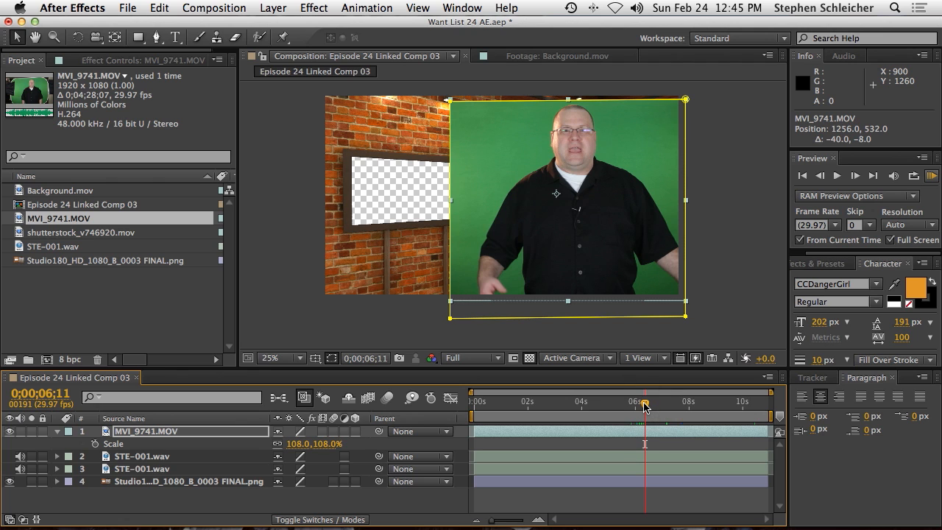
{"action": "left_click_drag", "start_coordinate": [644, 405], "coordinate": [459, 417]}
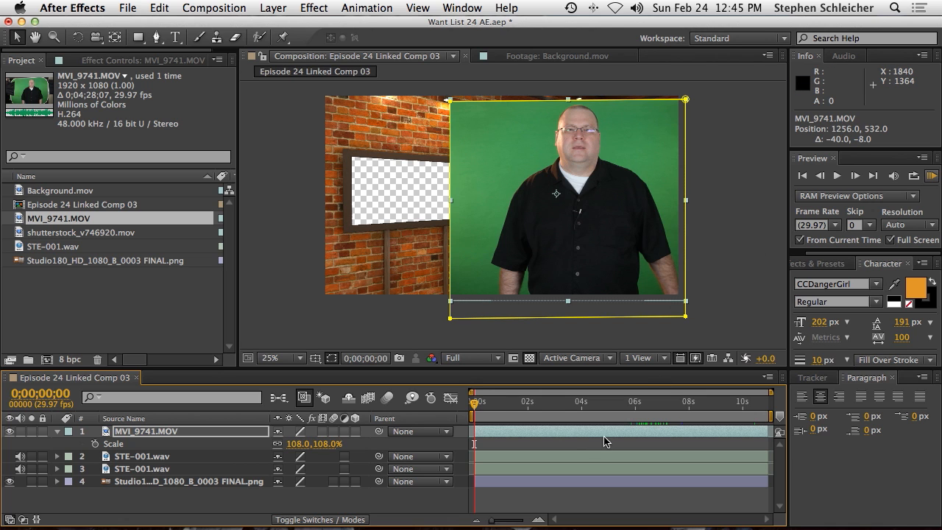
{"action": "left_click_drag", "start_coordinate": [559, 410], "coordinate": [423, 417]}
{"action": "key", "text": "Return"}
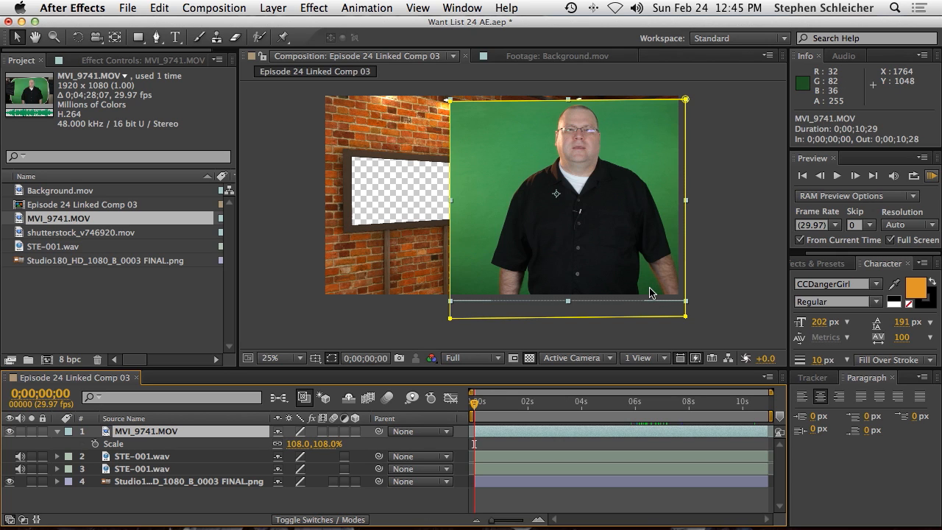
Apply the Color Difference Key effect to MVI_9741.MOV and sample the green backdrop as its key color
{"action": "left_click", "coordinate": [306, 9]}
{"action": "mouse_move", "coordinate": [344, 187]}
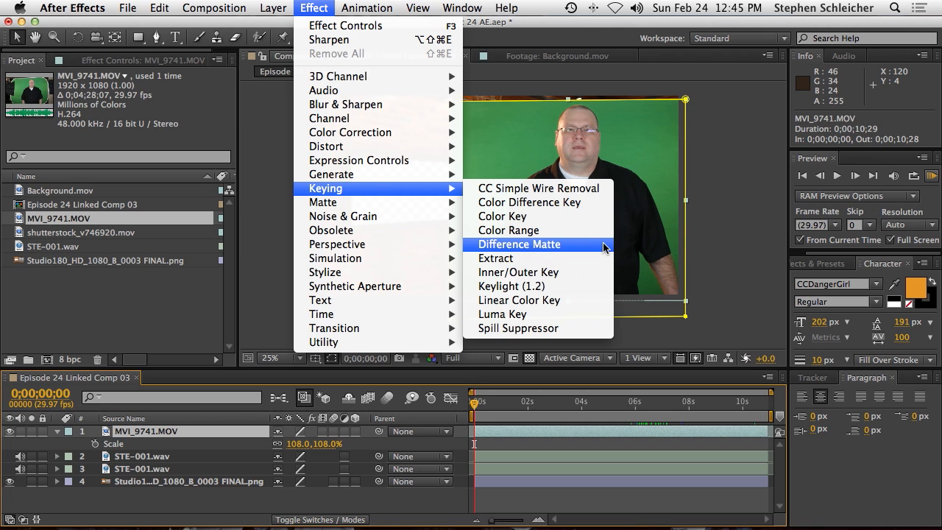
{"action": "left_click", "coordinate": [585, 204]}
{"action": "left_click_drag", "start_coordinate": [237, 234], "coordinate": [303, 234]}
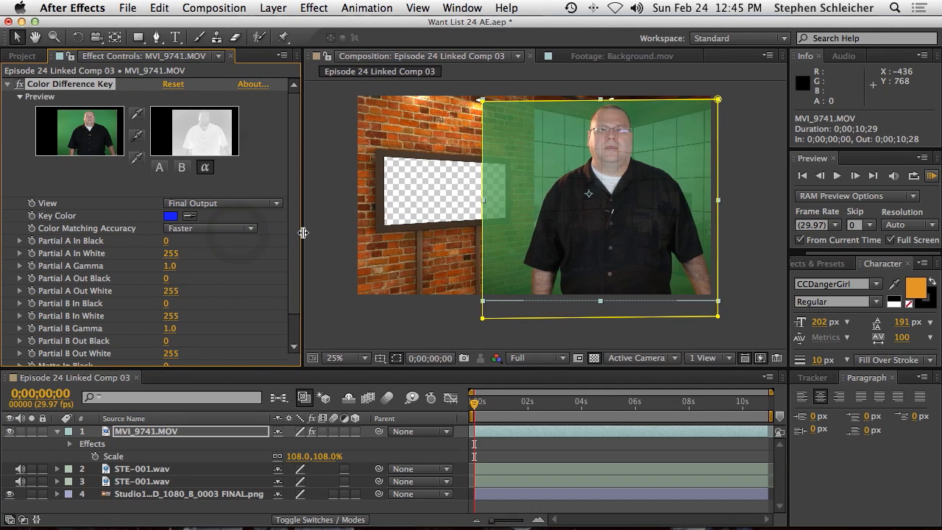
{"action": "left_click", "coordinate": [190, 217]}
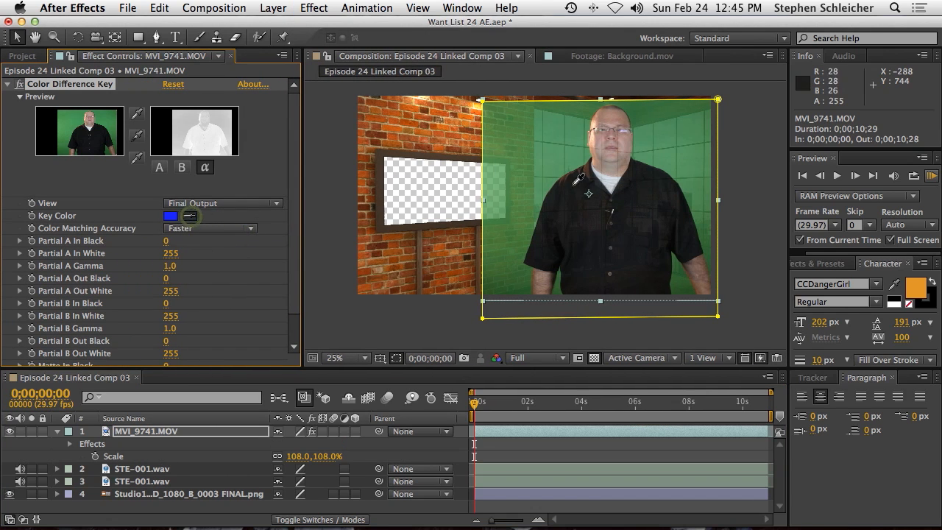
{"action": "left_click", "coordinate": [519, 173]}
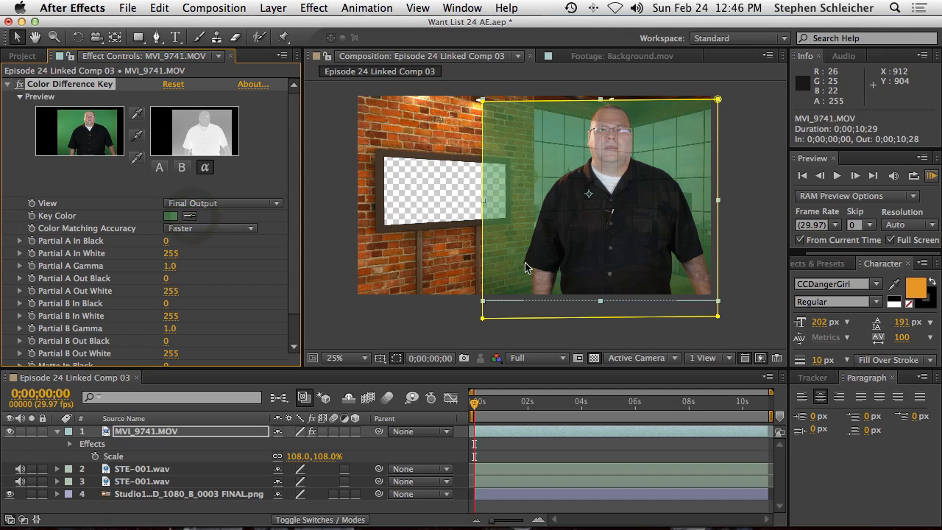
Try to refine the Color Difference Key by sampling the backdrop in the partial matte A and B previews
{"action": "left_click", "coordinate": [159, 167]}
{"action": "left_click", "coordinate": [135, 115]}
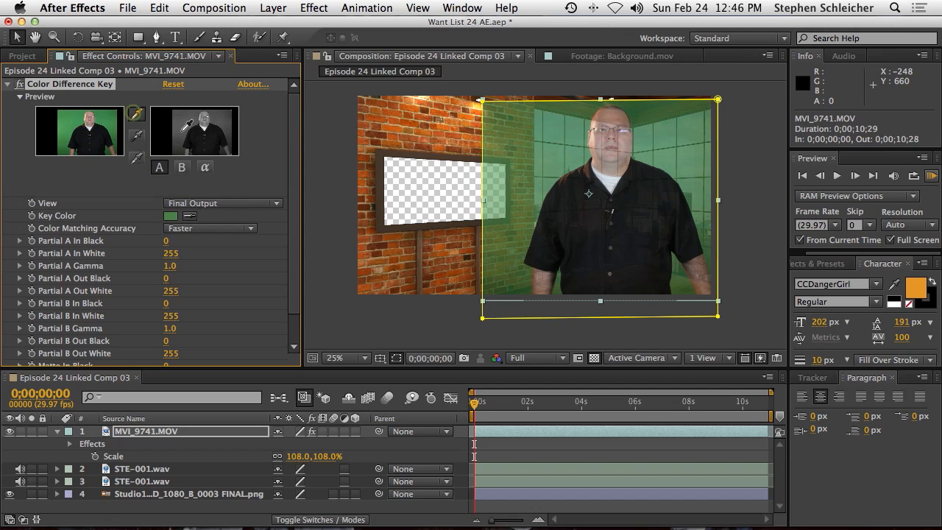
{"action": "left_click", "coordinate": [182, 167]}
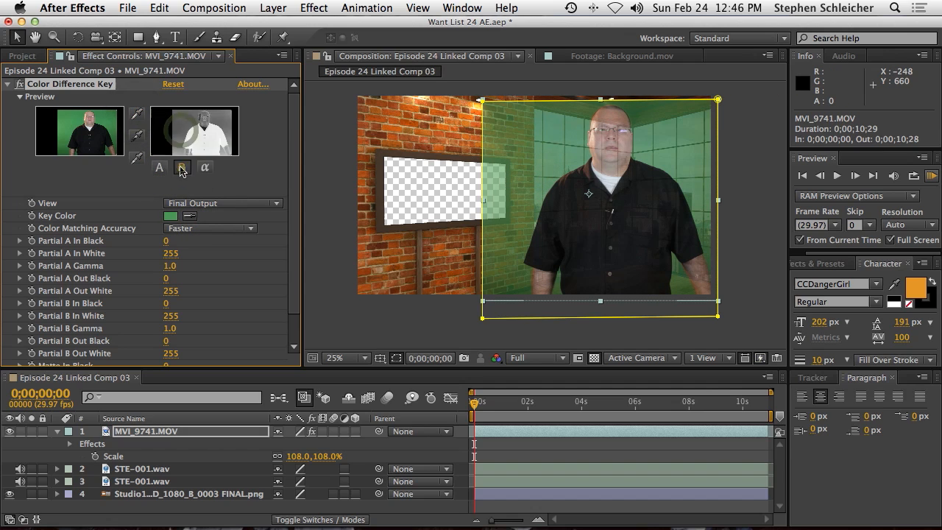
{"action": "left_click", "coordinate": [137, 114]}
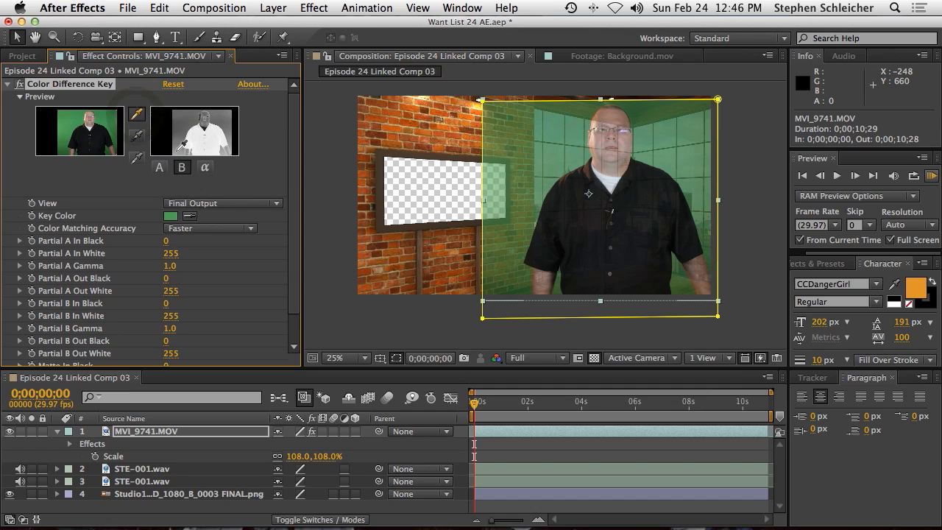
{"action": "left_click", "coordinate": [187, 150]}
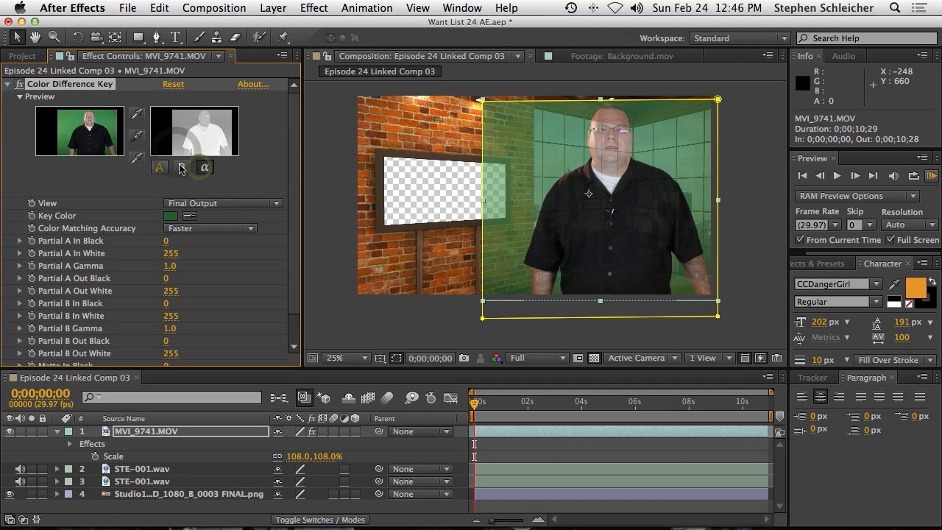
Reset and delete the Color Difference Key effect, and narrow the effect settings area
{"action": "left_click", "coordinate": [175, 85]}
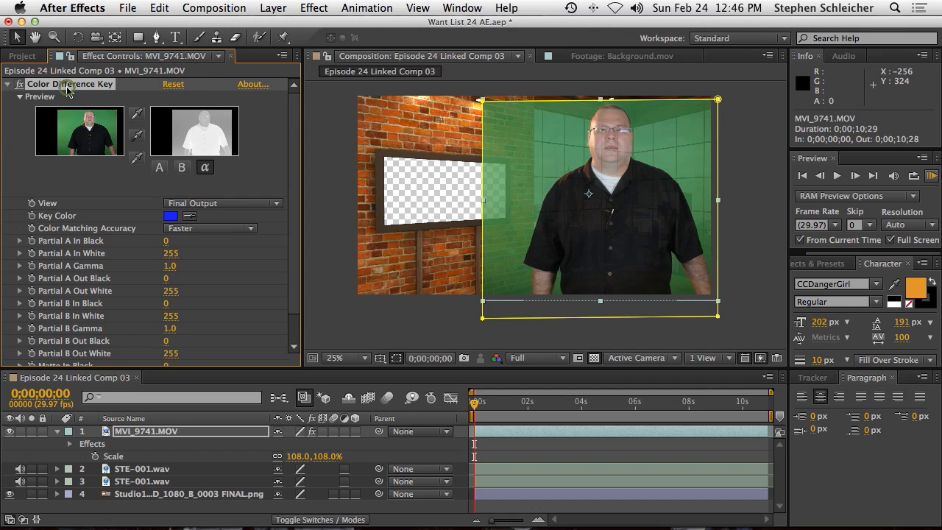
{"action": "key", "text": "Delete"}
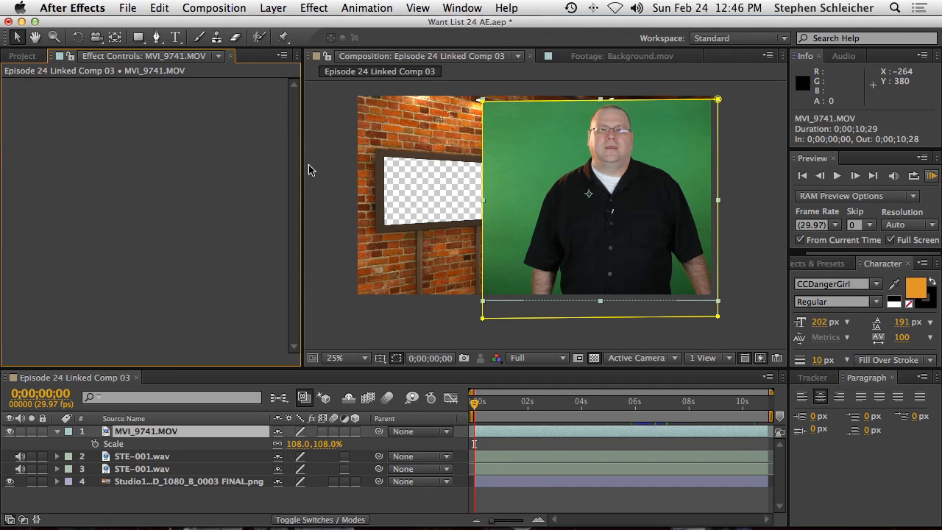
{"action": "left_click_drag", "start_coordinate": [301, 166], "coordinate": [265, 165]}
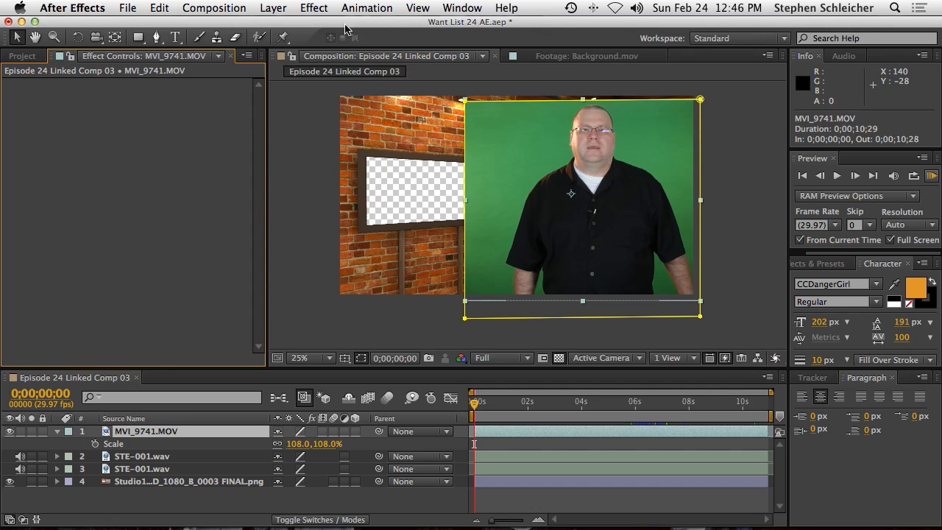
Apply the Keylight (1.2) effect to MVI_9741.MOV and sample the green backdrop near the presenter as the Screen Colour
{"action": "left_click", "coordinate": [314, 8]}
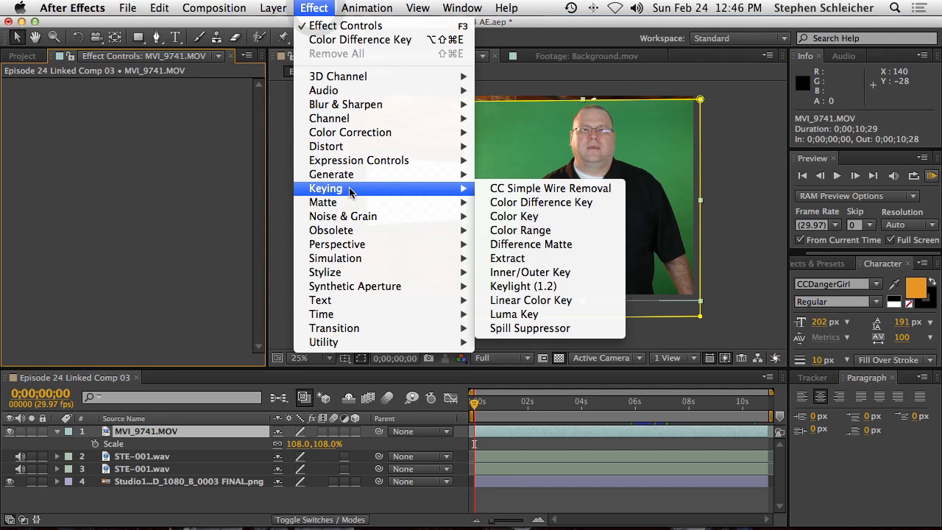
{"action": "left_click", "coordinate": [559, 284]}
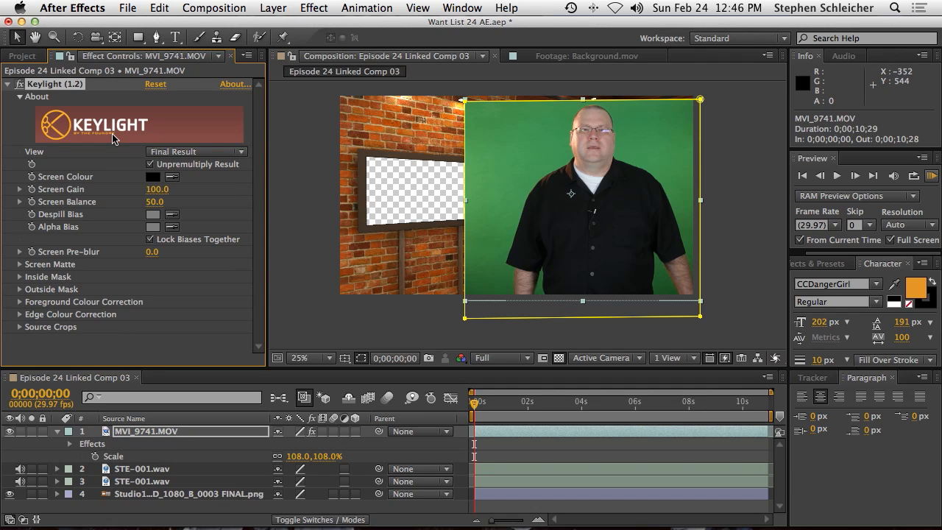
{"action": "left_click", "coordinate": [174, 177]}
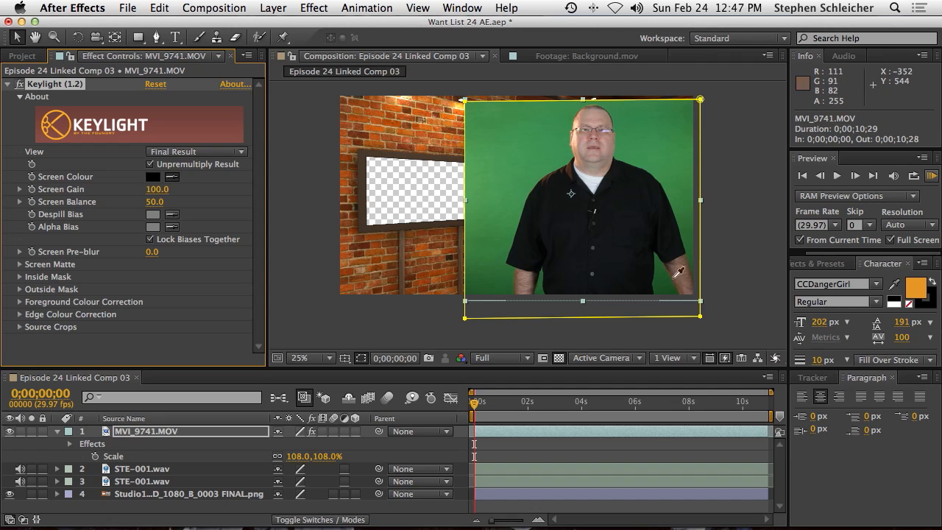
{"action": "left_click", "coordinate": [567, 156]}
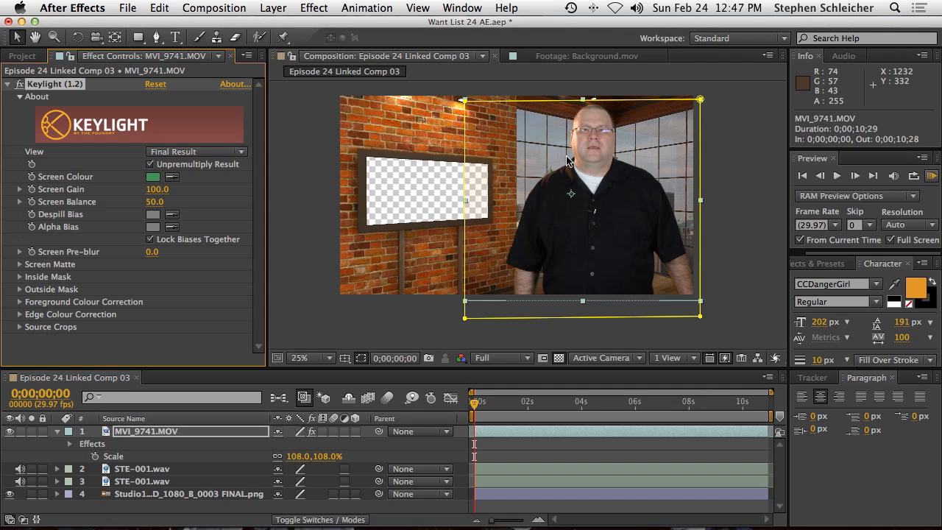
Deselect the presenter layer and inspect the keyed edges around the arms and torso at 50% magnification
{"action": "left_click", "coordinate": [364, 455]}
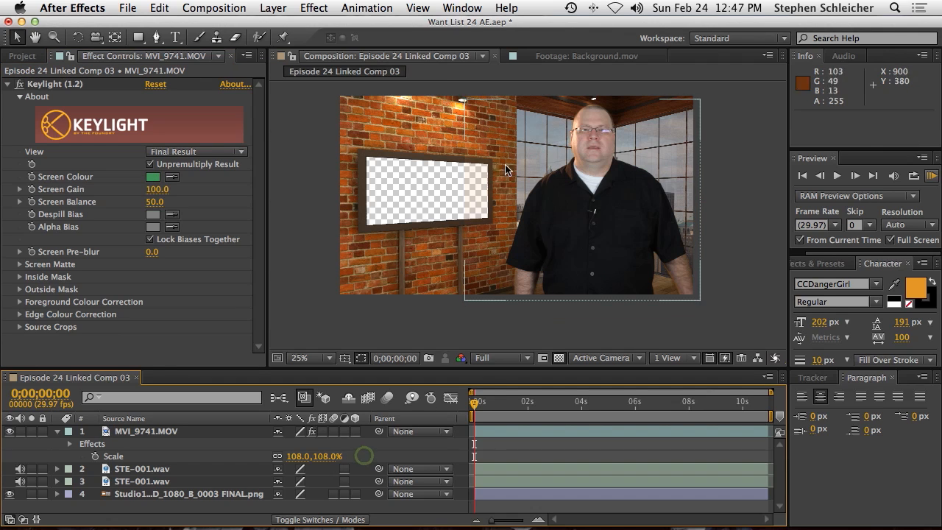
{"action": "left_click", "coordinate": [750, 276]}
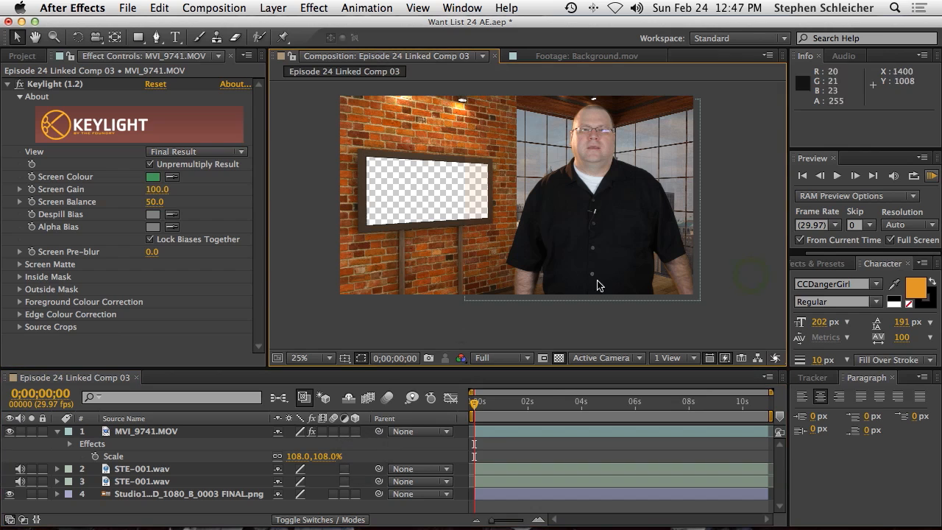
{"action": "left_click", "coordinate": [329, 358]}
{"action": "left_click", "coordinate": [324, 248]}
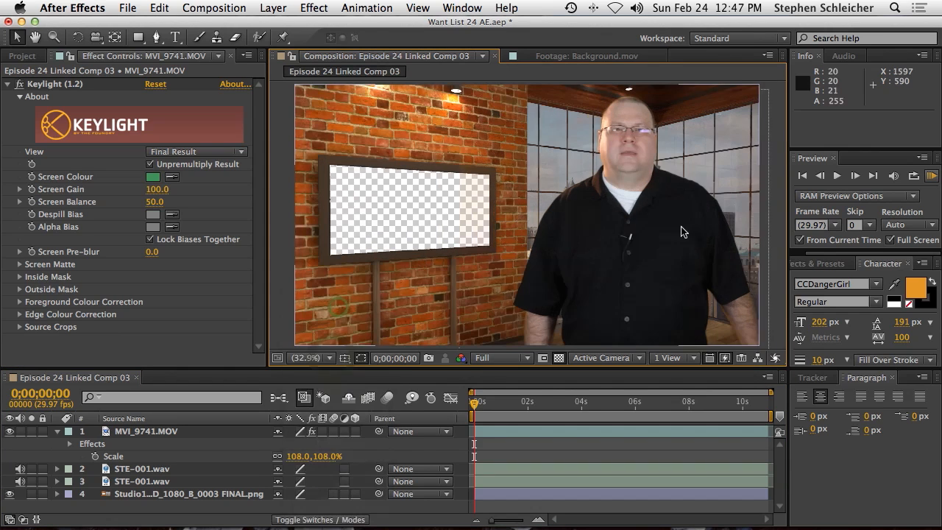
{"action": "left_click", "coordinate": [778, 153]}
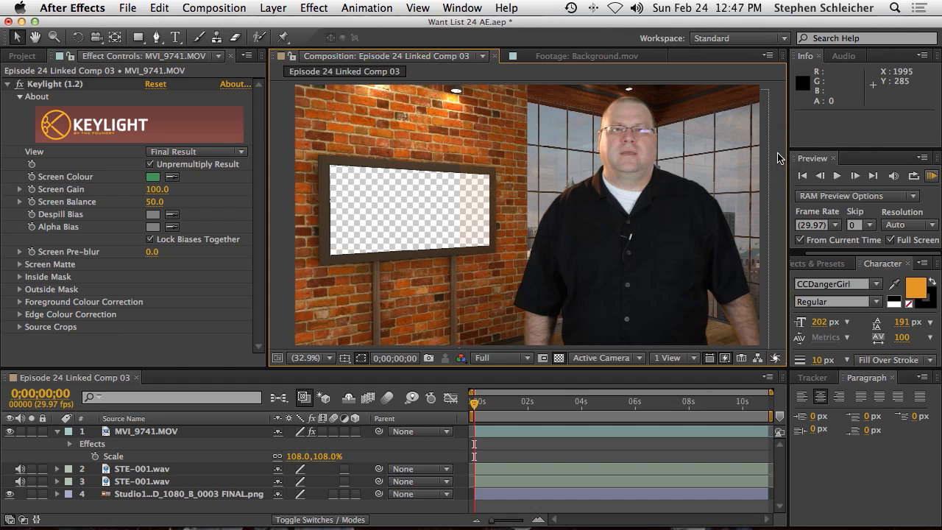
{"action": "left_click", "coordinate": [323, 364]}
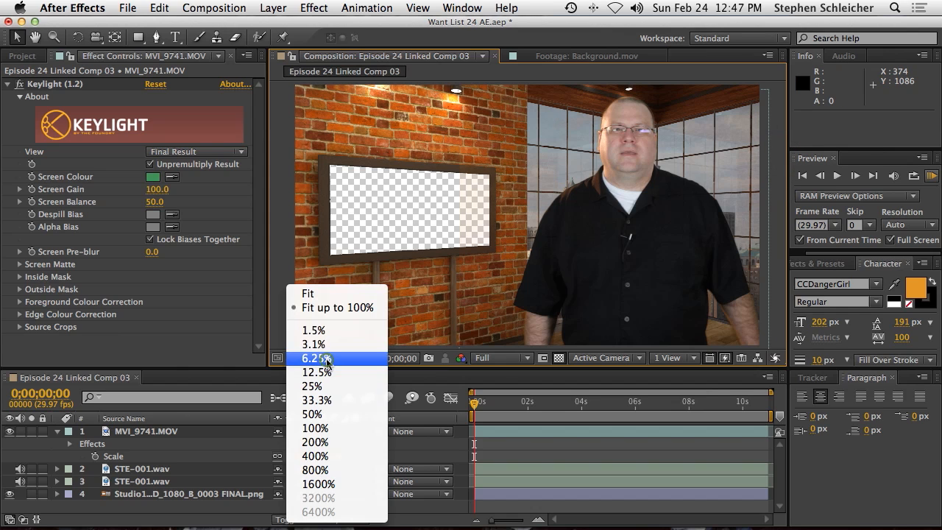
{"action": "left_click", "coordinate": [327, 415]}
{"action": "key", "text": "space"}
{"action": "left_click_drag", "start_coordinate": [652, 218], "coordinate": [424, 122]}
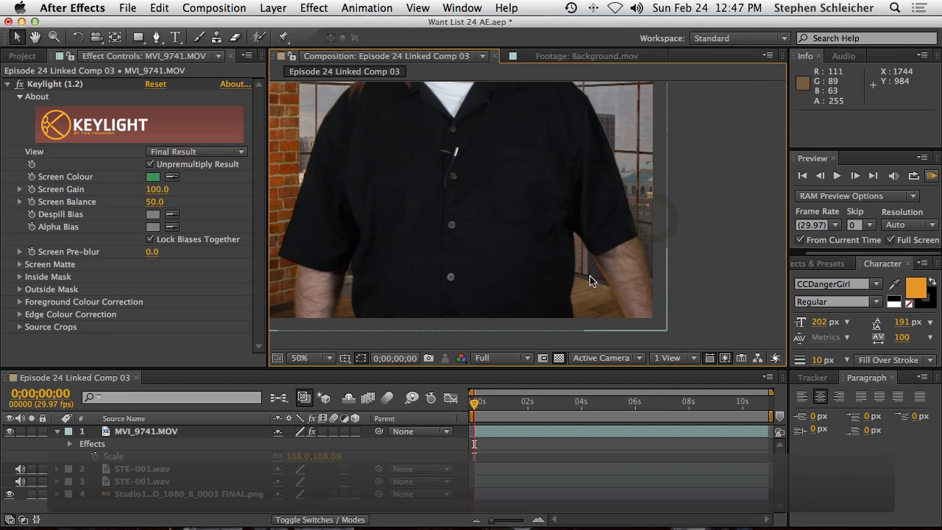
Play a RAM preview of the keyed composite from the first frame and fit the whole frame in the viewer
{"action": "left_click_drag", "start_coordinate": [476, 407], "coordinate": [490, 407]}
{"action": "key", "text": "Home"}
{"action": "left_click", "coordinate": [932, 175]}
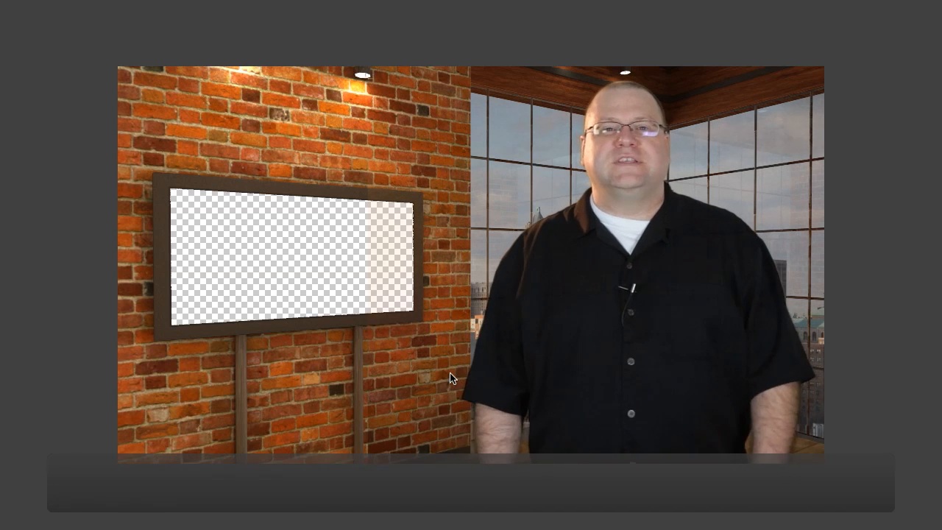
{"action": "key", "text": "space"}
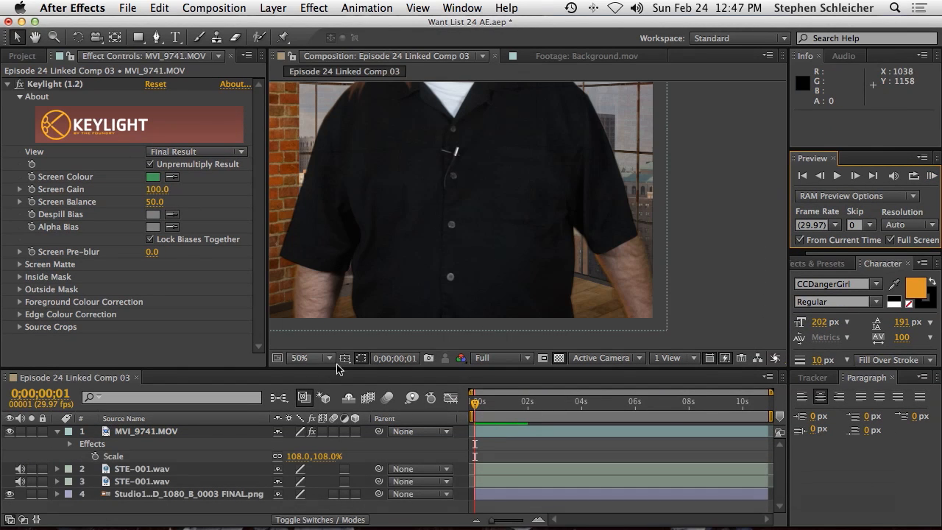
{"action": "left_click", "coordinate": [326, 359]}
{"action": "left_click", "coordinate": [365, 303]}
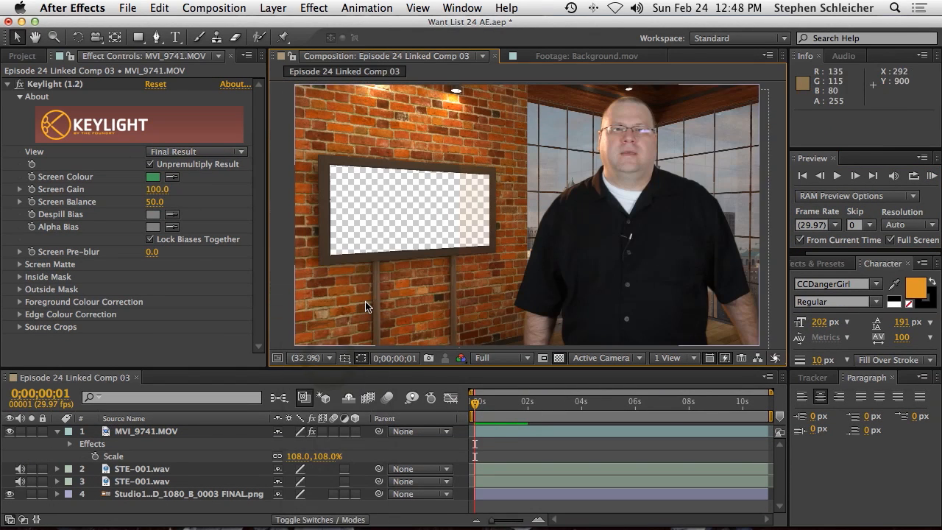
Hide the studio background image layer and create a comp-sized solid in bright orange
{"action": "left_click", "coordinate": [58, 433]}
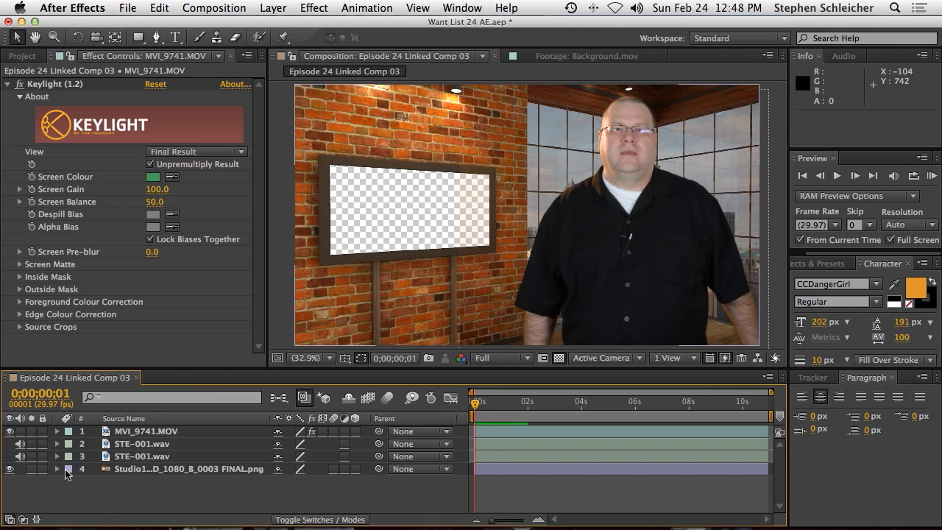
{"action": "left_click", "coordinate": [10, 468]}
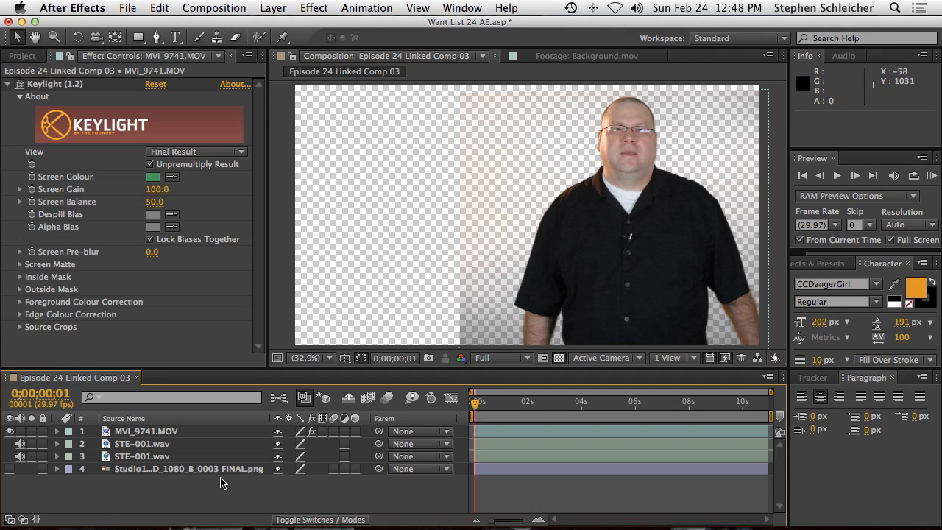
{"action": "key", "text": "super+y"}
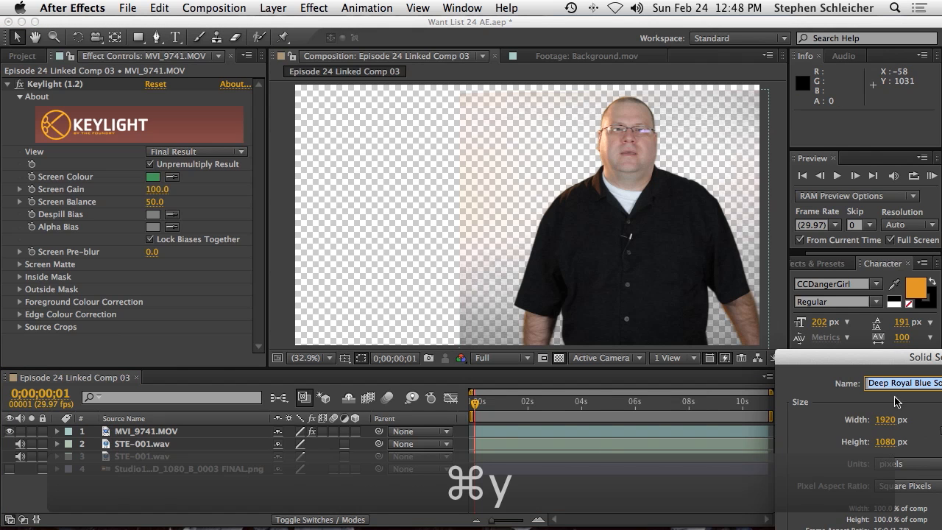
{"action": "left_click_drag", "start_coordinate": [886, 366], "coordinate": [172, 107]}
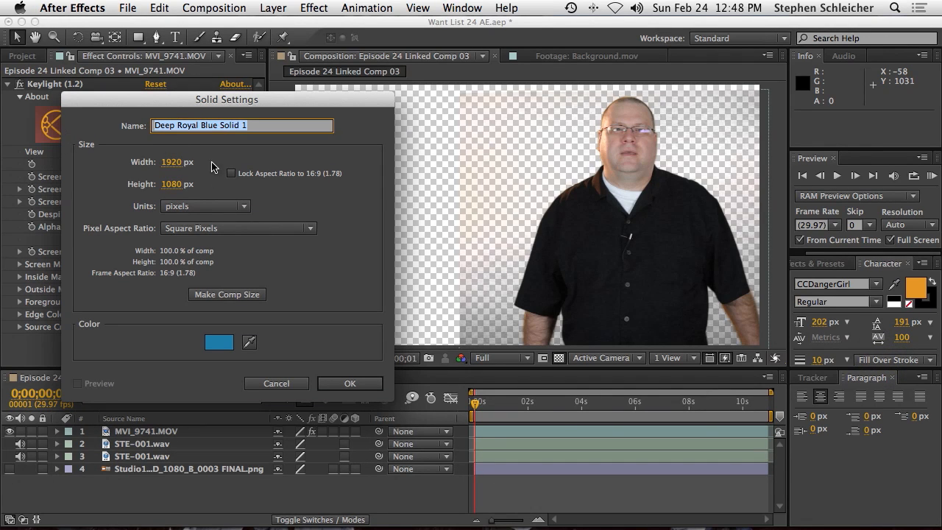
{"action": "left_click", "coordinate": [227, 351]}
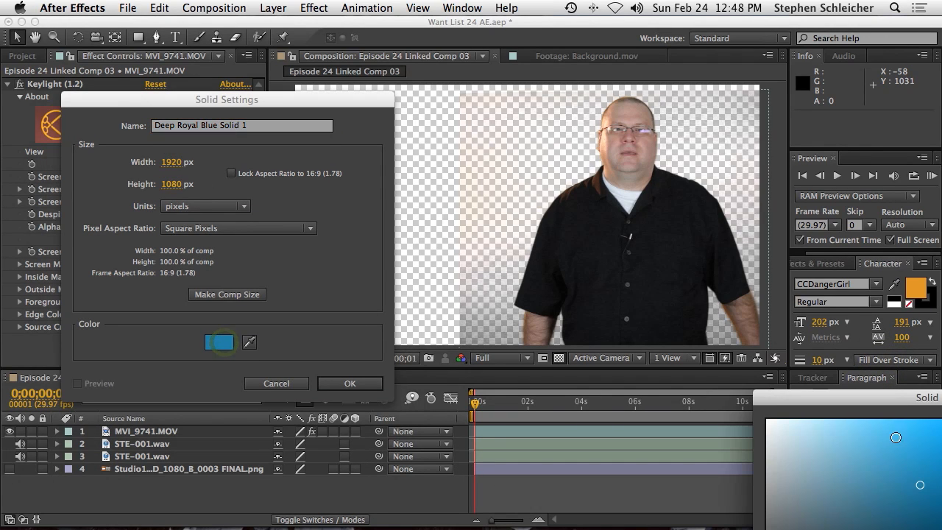
{"action": "left_click_drag", "start_coordinate": [890, 404], "coordinate": [546, 202]}
{"action": "left_click_drag", "start_coordinate": [634, 384], "coordinate": [635, 380]}
{"action": "left_click_drag", "start_coordinate": [588, 285], "coordinate": [611, 216]}
{"action": "left_click", "coordinate": [736, 215]}
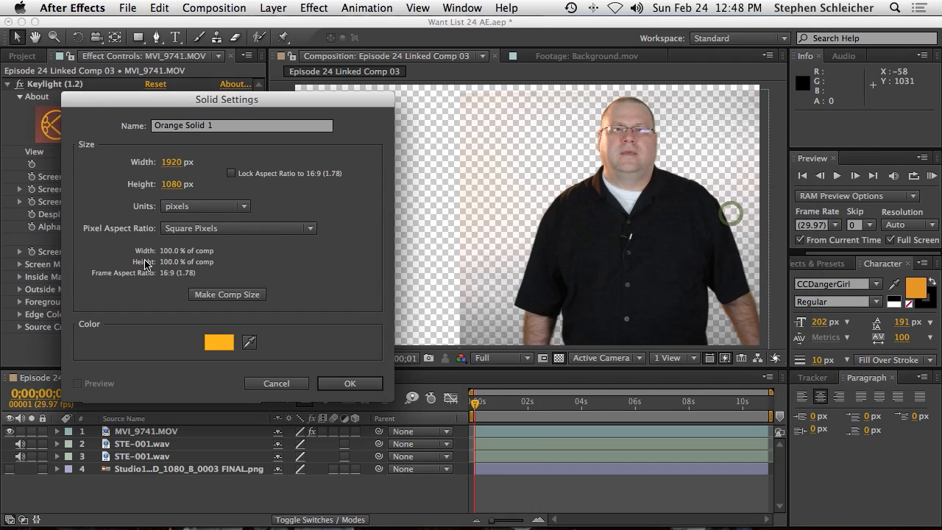
{"action": "left_click", "coordinate": [234, 295]}
{"action": "left_click", "coordinate": [351, 384]}
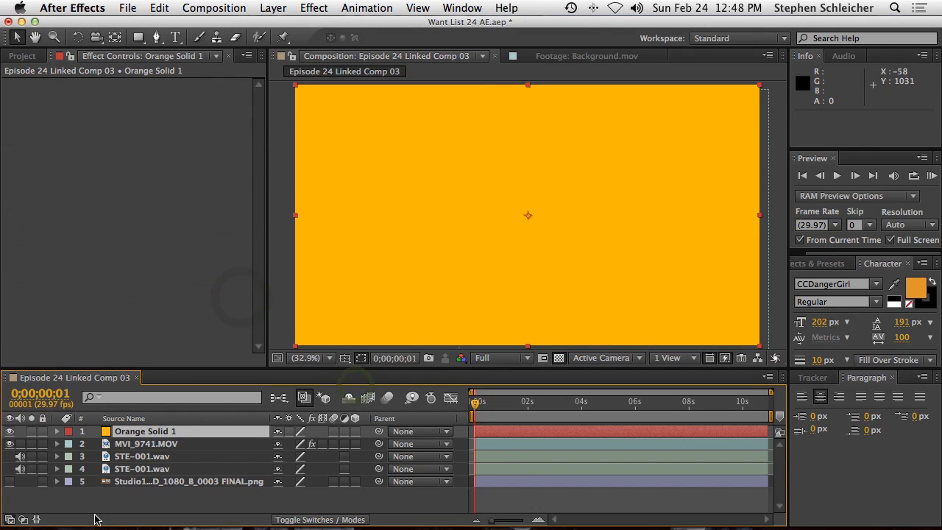
Move the orange solid beneath all other layers and toggle its visibility to compare the keyed backdrop
{"action": "left_click_drag", "start_coordinate": [143, 434], "coordinate": [145, 487]}
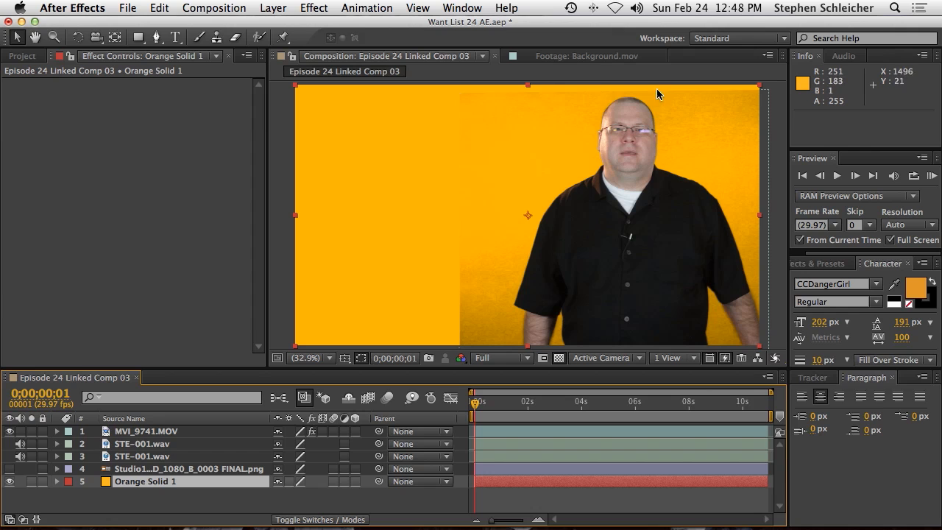
{"action": "left_click", "coordinate": [10, 481]}
{"action": "left_click", "coordinate": [10, 481]}
Expand Keylight's Screen Matte settings on MVI_9741.MOV and show the Combined Matte view, with the whole presenter in sight
{"action": "left_click", "coordinate": [134, 435]}
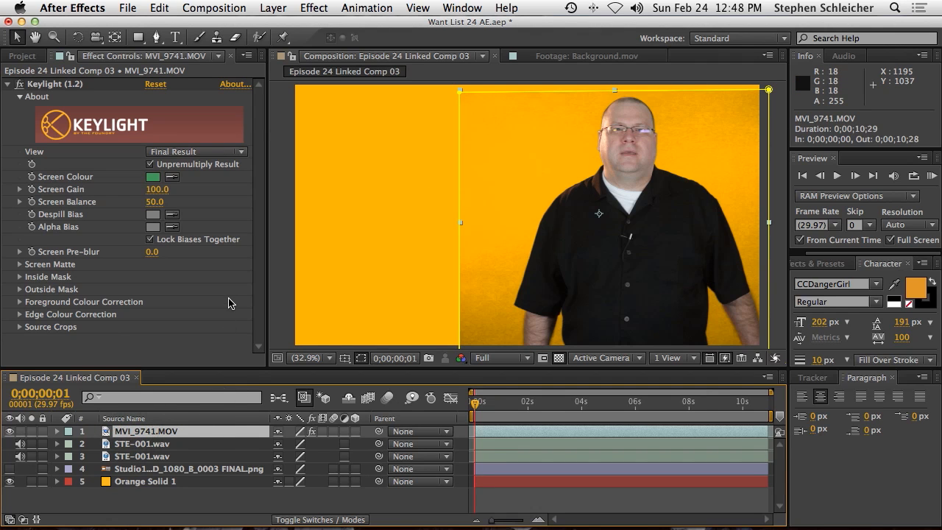
{"action": "left_click", "coordinate": [19, 265]}
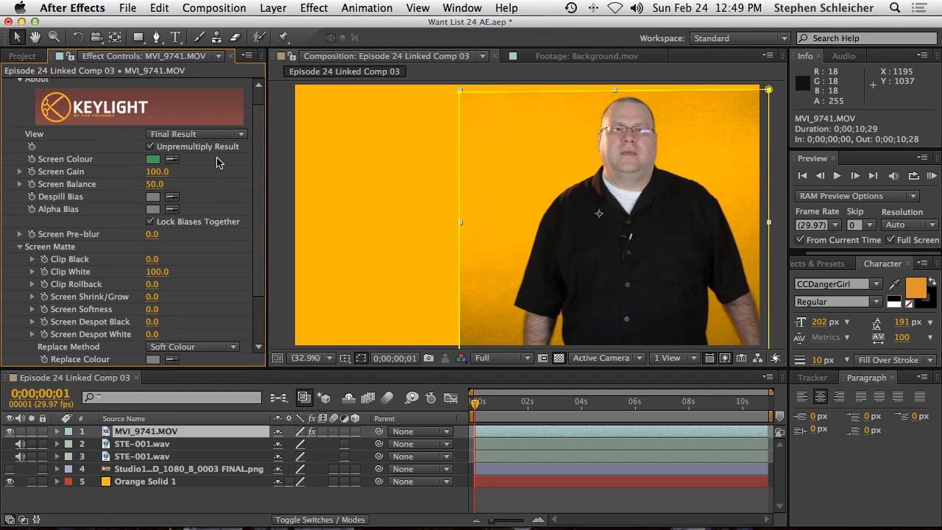
{"action": "left_click", "coordinate": [242, 135]}
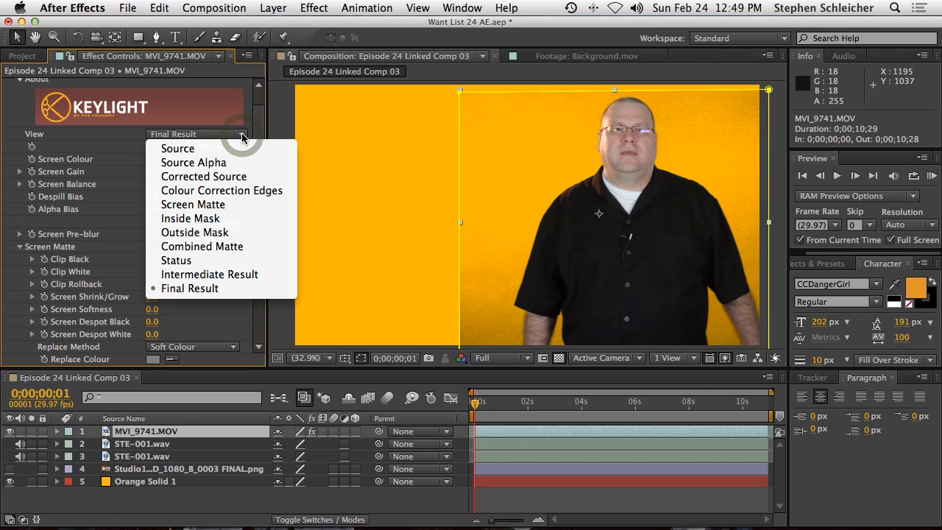
{"action": "left_click", "coordinate": [241, 247]}
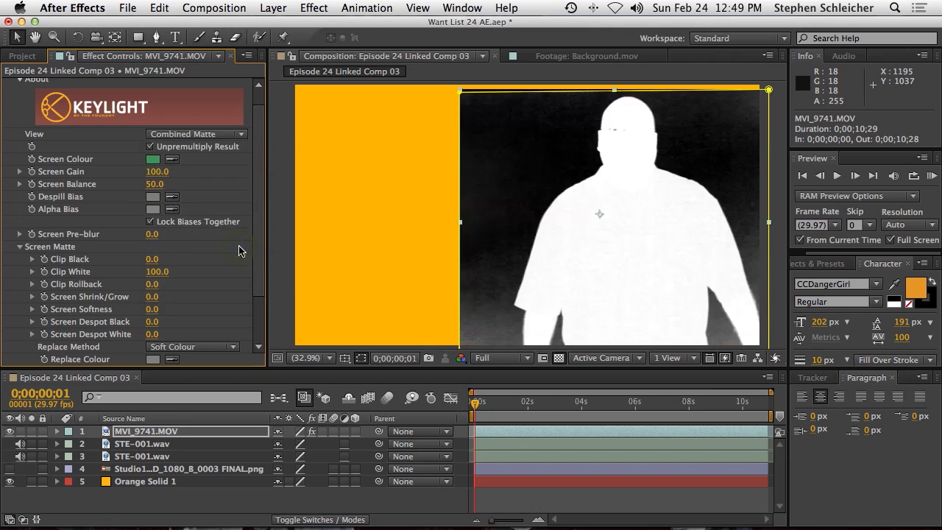
{"action": "key", "text": "space"}
{"action": "left_click_drag", "start_coordinate": [627, 182], "coordinate": [562, 181]}
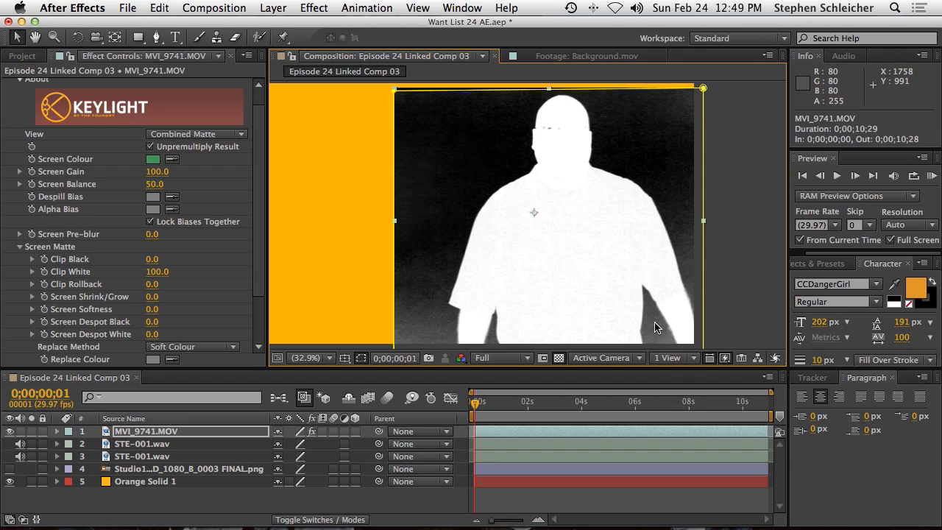
Compare Keylight's Final Result view with the Combined Matte view
{"action": "left_click", "coordinate": [219, 134]}
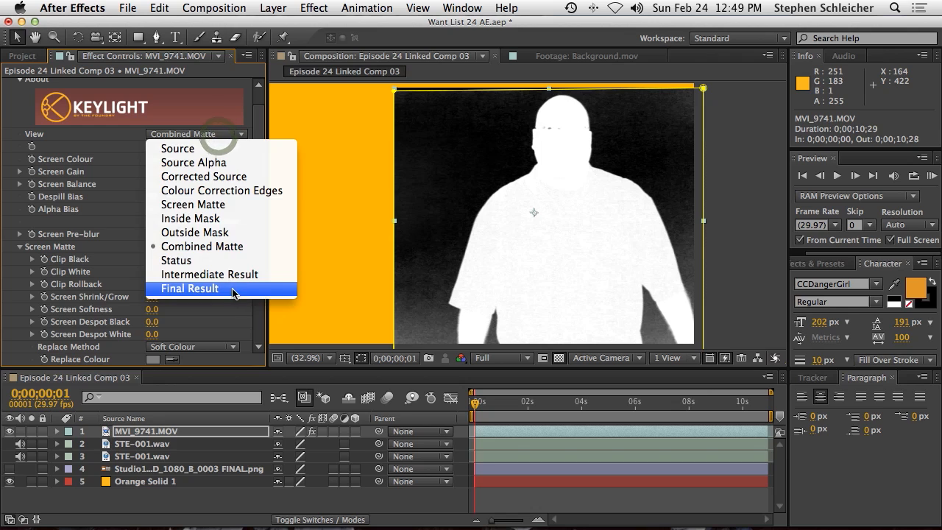
{"action": "left_click", "coordinate": [234, 292]}
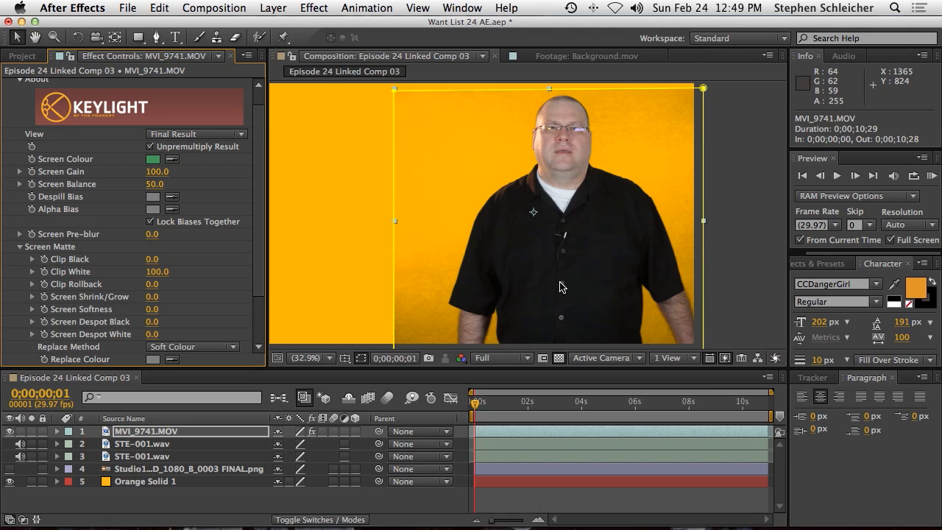
{"action": "left_click", "coordinate": [212, 140]}
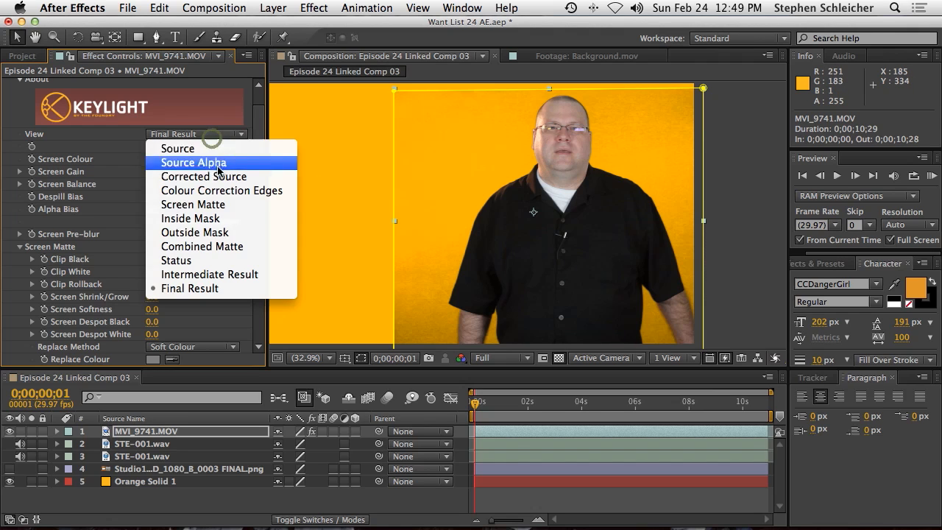
{"action": "left_click", "coordinate": [232, 254]}
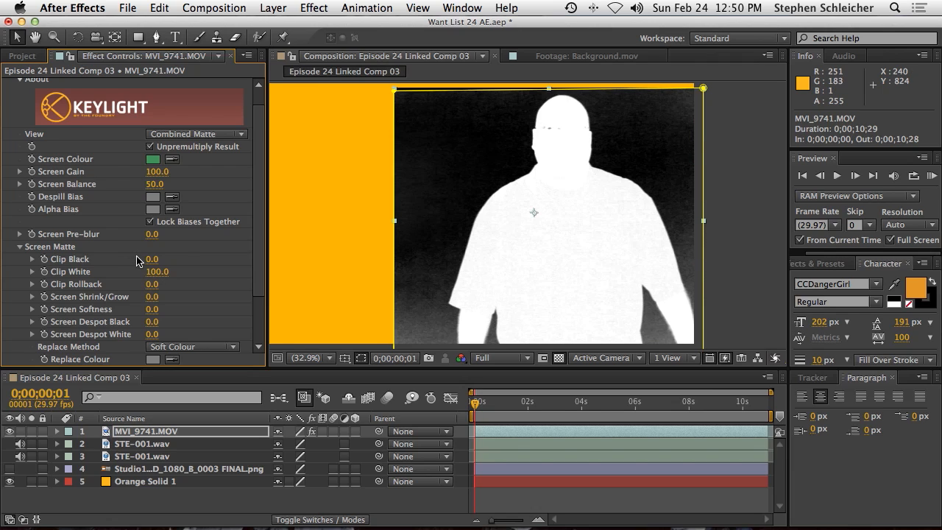
Set the Screen Matte's Clip Black to 40 and Clip White to 83, and check the key in the Final Result view
{"action": "scroll", "coordinate": [137, 259], "scroll_direction": "down", "scroll_amount": 3}
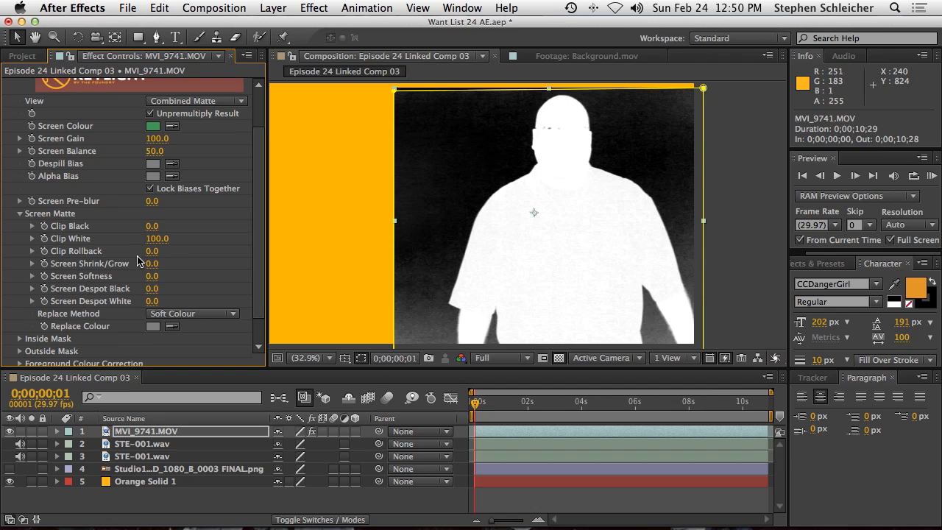
{"action": "left_click_drag", "start_coordinate": [151, 226], "coordinate": [167, 225]}
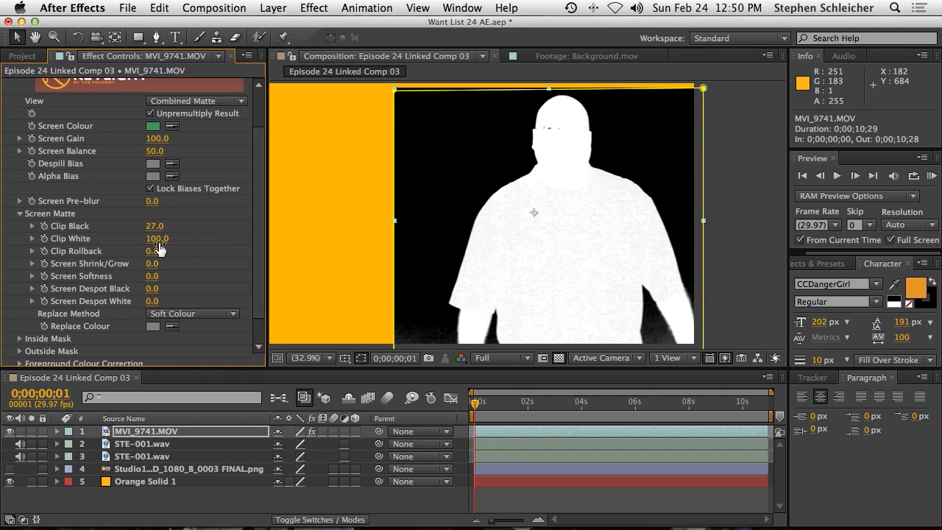
{"action": "left_click_drag", "start_coordinate": [156, 239], "coordinate": [150, 239]}
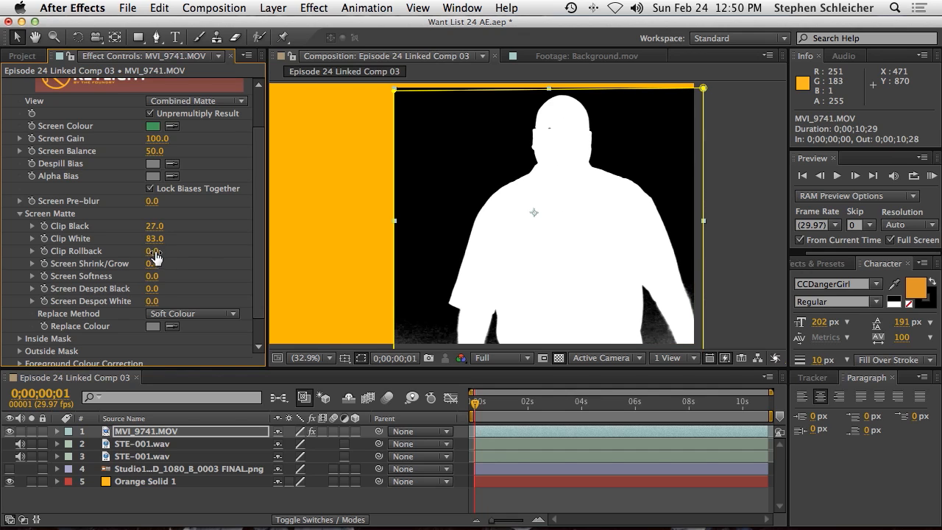
{"action": "left_click_drag", "start_coordinate": [153, 251], "coordinate": [160, 226]}
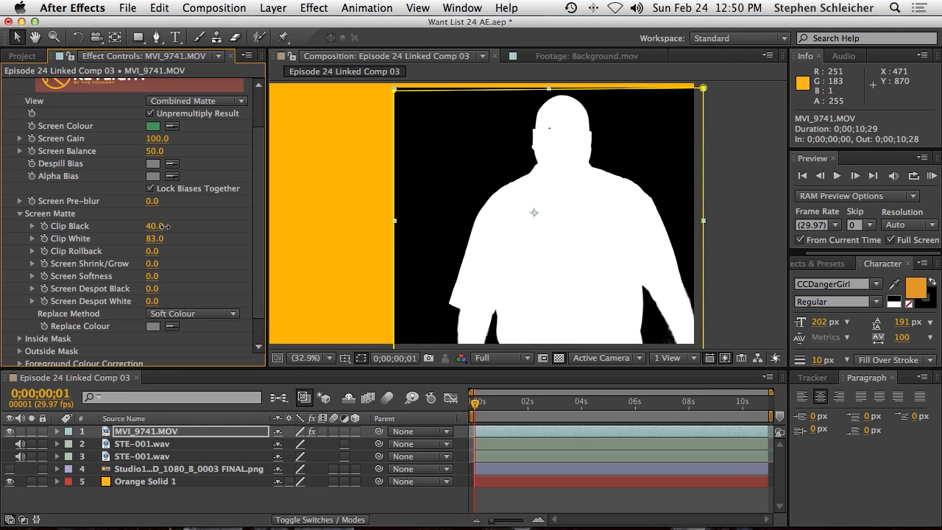
{"action": "left_click", "coordinate": [204, 102]}
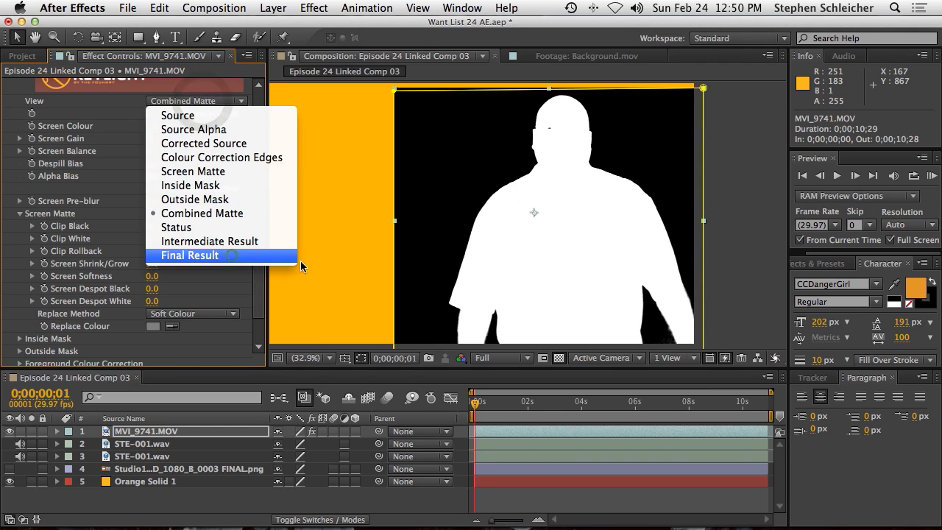
{"action": "left_click", "coordinate": [221, 256]}
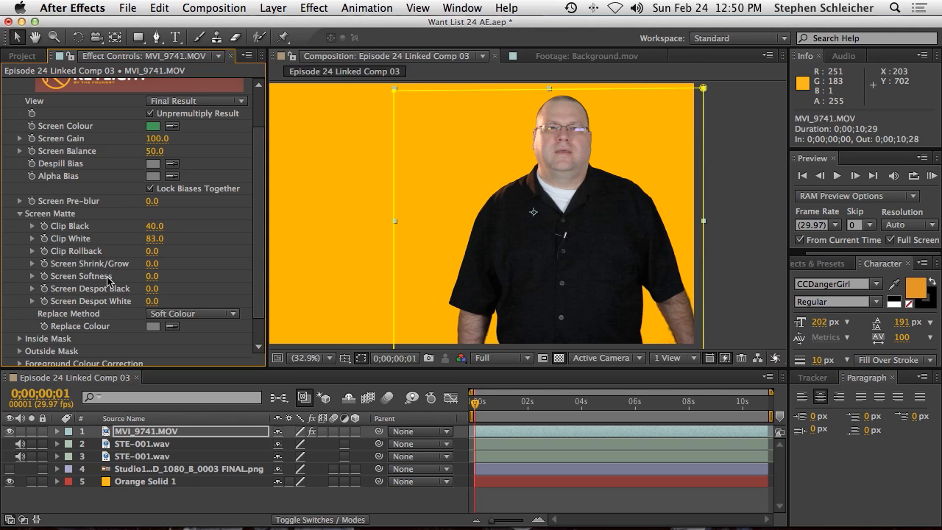
Set Keylight's Screen Softness to 5 while in the Combined Matte view, and return to the Final Result view
{"action": "left_click", "coordinate": [206, 101]}
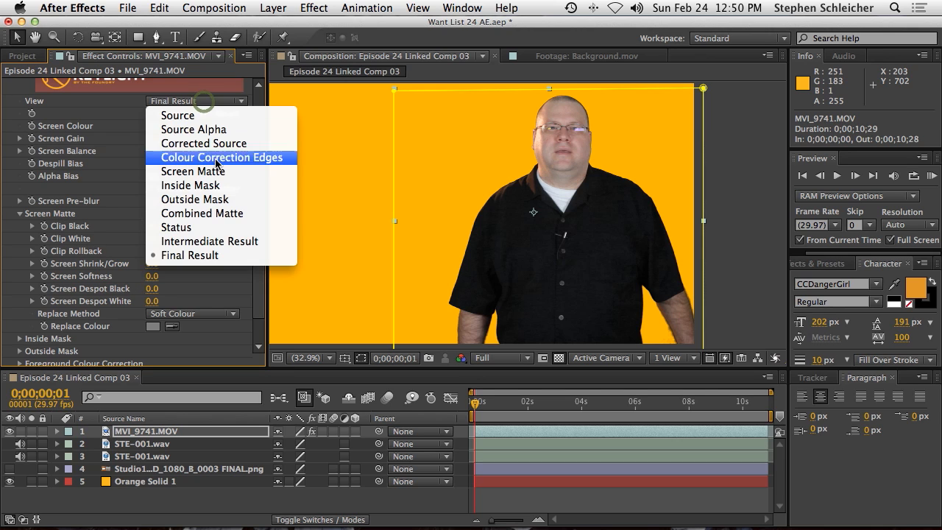
{"action": "left_click", "coordinate": [227, 213]}
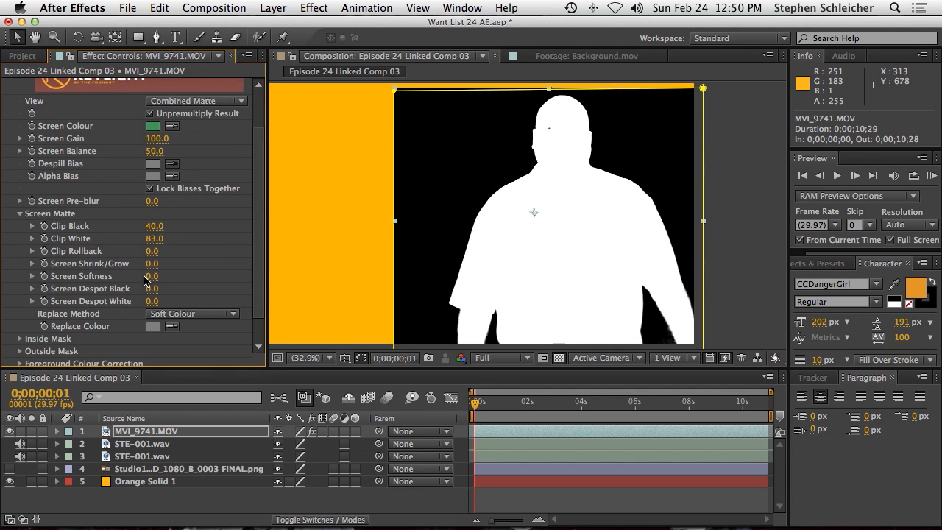
{"action": "left_click_drag", "start_coordinate": [151, 275], "coordinate": [202, 275]}
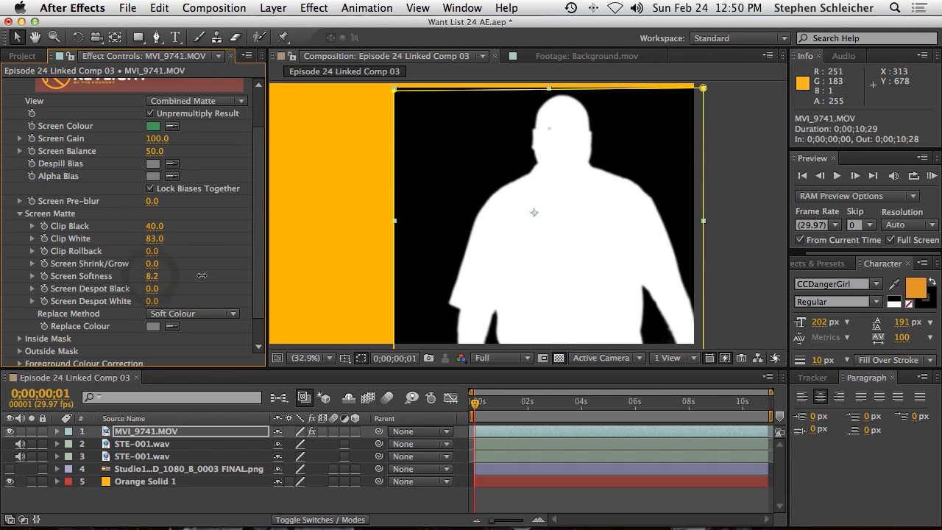
{"action": "left_click", "coordinate": [152, 276]}
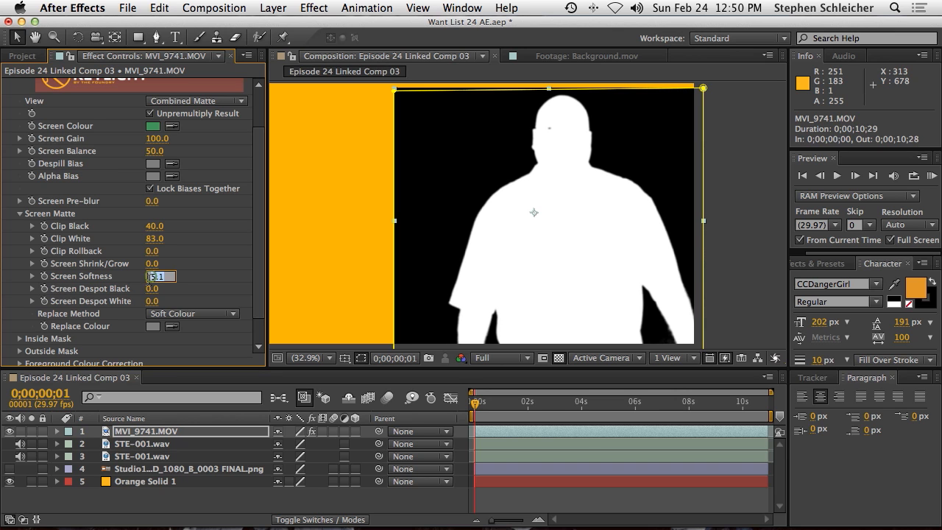
{"action": "type", "text": "5"}
{"action": "key", "text": "Return"}
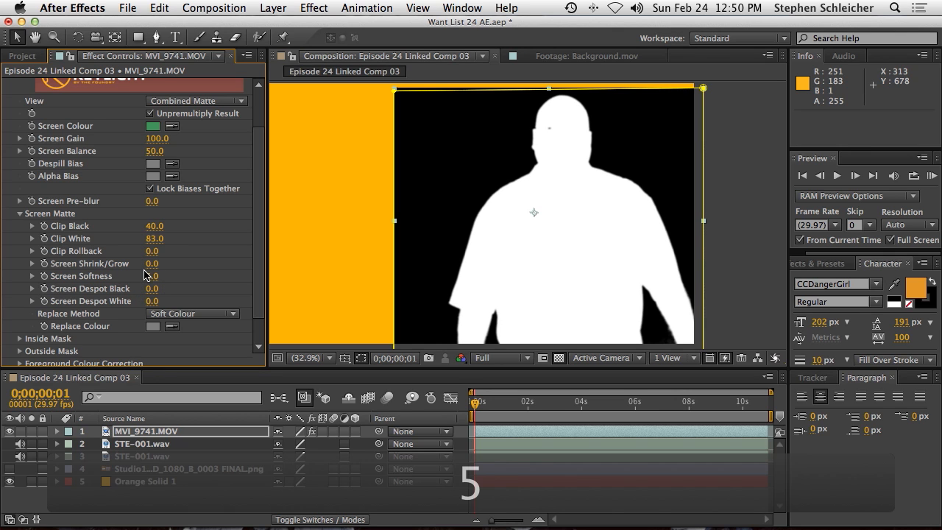
{"action": "left_click", "coordinate": [197, 102]}
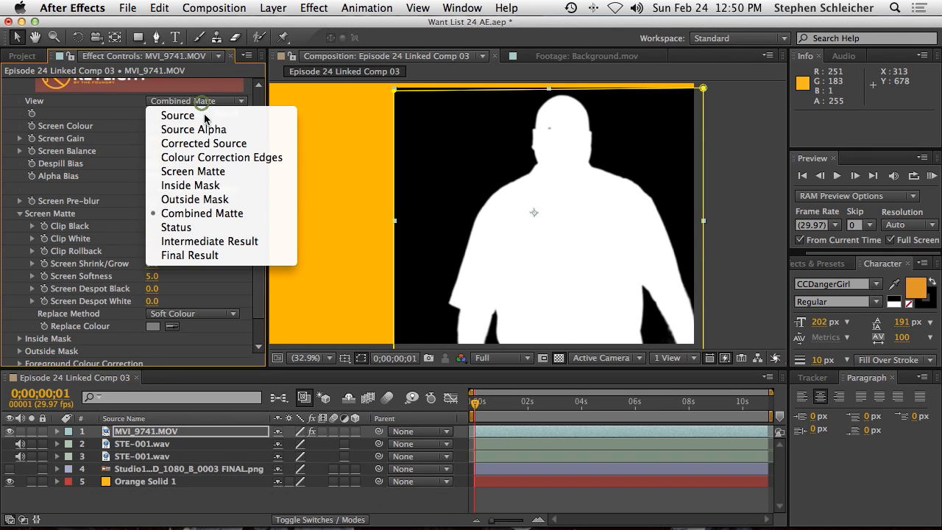
{"action": "left_click", "coordinate": [206, 255]}
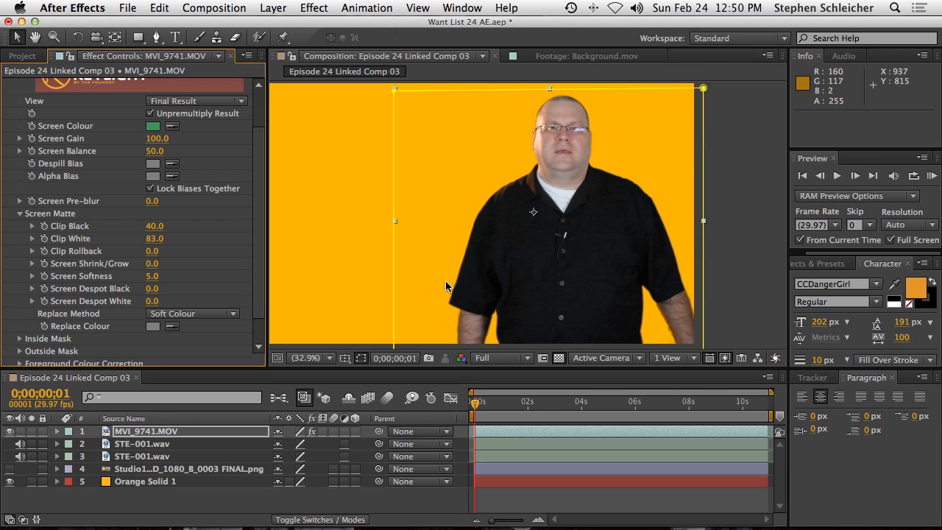
Toggle the Keylight effect off and on several times to compare the keyed presenter with the original green-screen footage
{"action": "scroll", "coordinate": [81, 208], "scroll_direction": "up", "scroll_amount": 3}
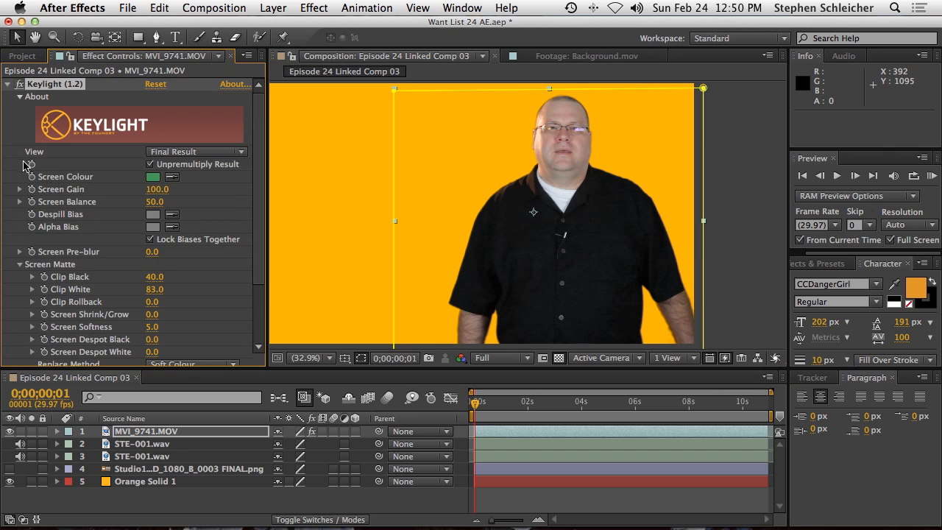
{"action": "left_click", "coordinate": [17, 84]}
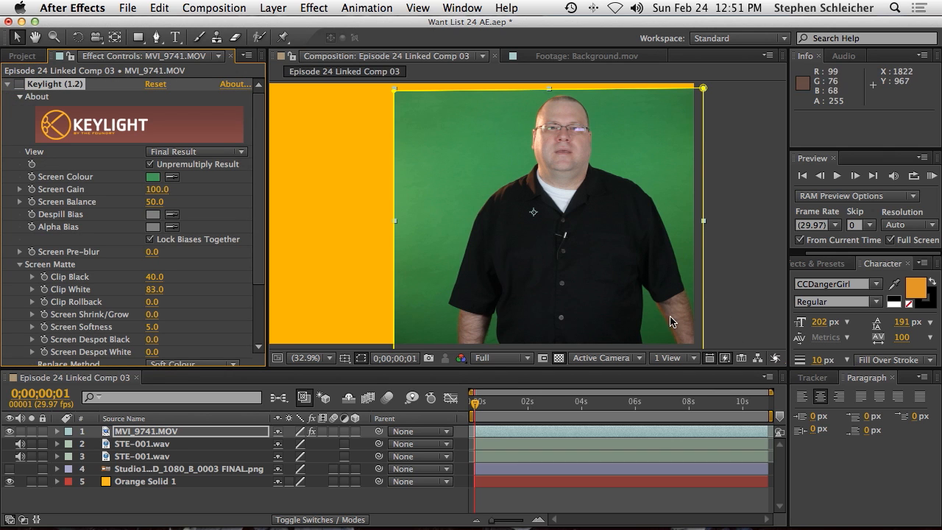
{"action": "left_click", "coordinate": [18, 83]}
{"action": "left_click", "coordinate": [17, 84]}
{"action": "left_click", "coordinate": [18, 84]}
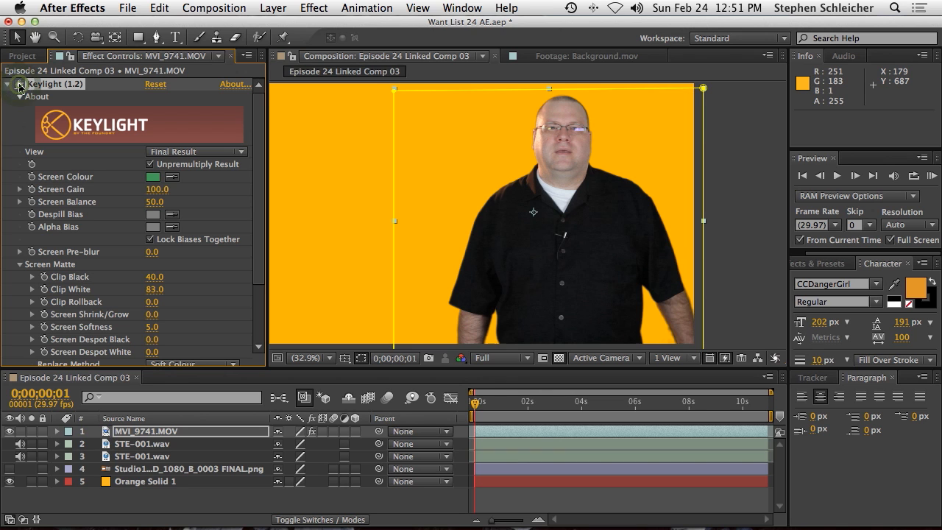
{"action": "left_click", "coordinate": [19, 85]}
{"action": "left_click", "coordinate": [19, 84]}
{"action": "left_click", "coordinate": [20, 84]}
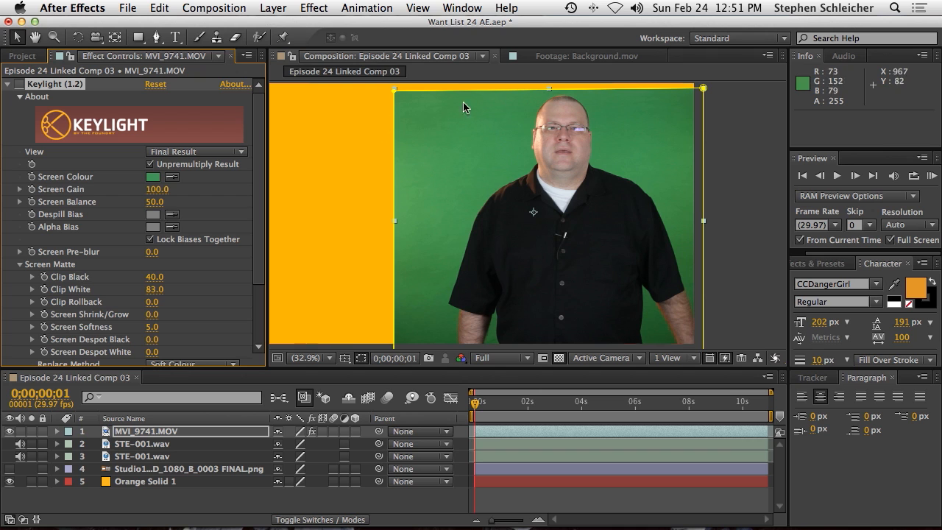
Check the keyed presenter against the studio background with the orange solid hidden, and restore the orange backdrop
{"action": "left_click", "coordinate": [9, 469]}
{"action": "left_click", "coordinate": [10, 486]}
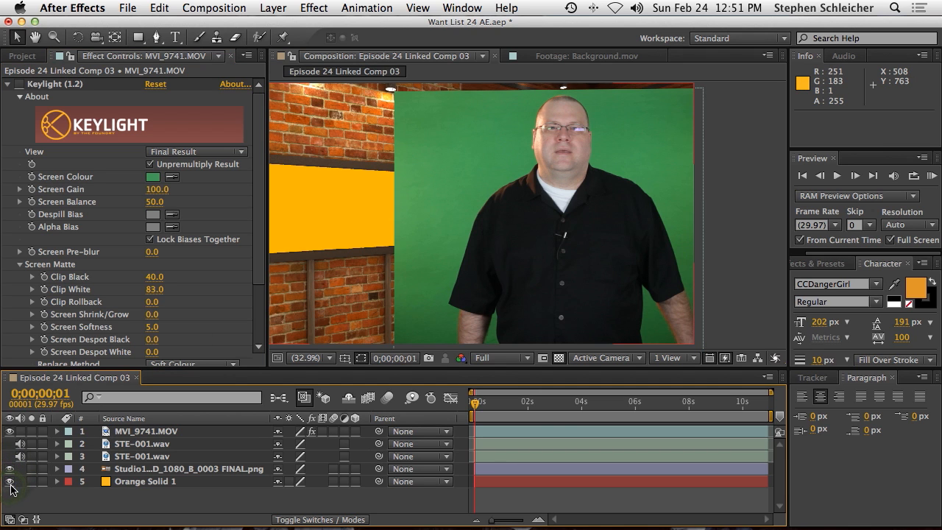
{"action": "left_click", "coordinate": [10, 483]}
{"action": "left_click", "coordinate": [19, 84]}
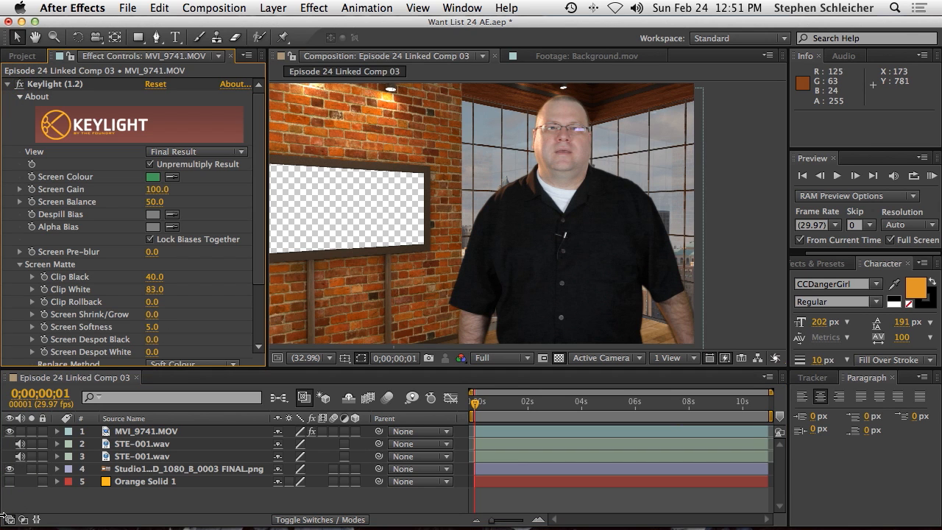
{"action": "left_click", "coordinate": [9, 482]}
{"action": "left_click", "coordinate": [9, 468]}
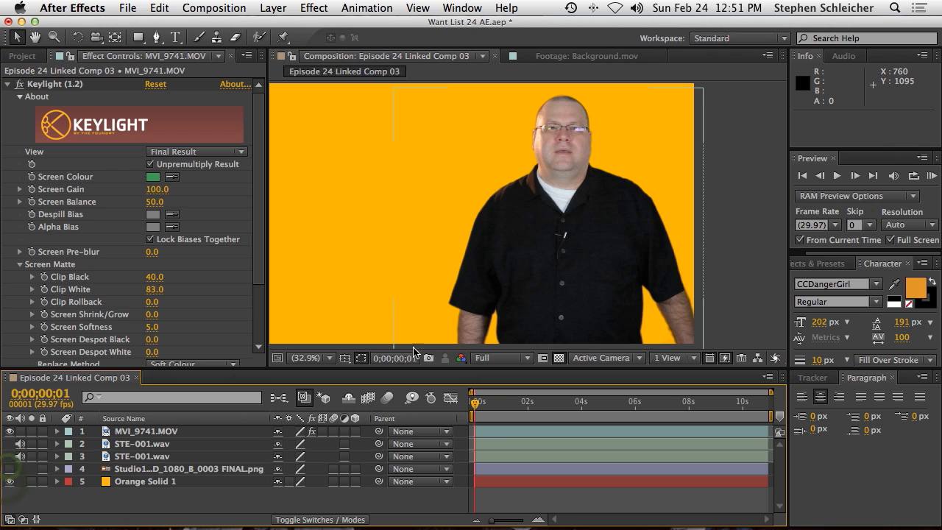
In Keylight's Status view, try a Screen Softness of 0 and return it to 5
{"action": "left_click", "coordinate": [259, 213]}
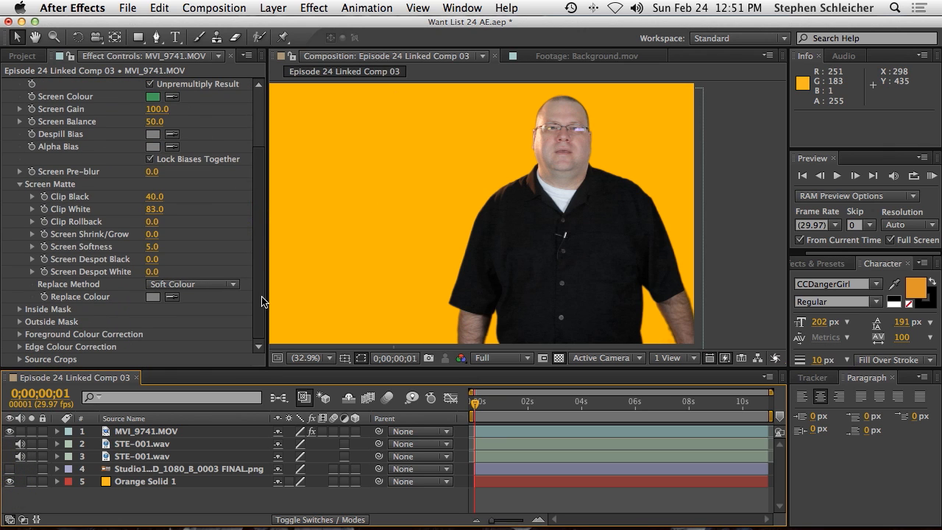
{"action": "scroll", "coordinate": [265, 147], "scroll_direction": "up", "scroll_amount": 5}
{"action": "left_click", "coordinate": [234, 151]}
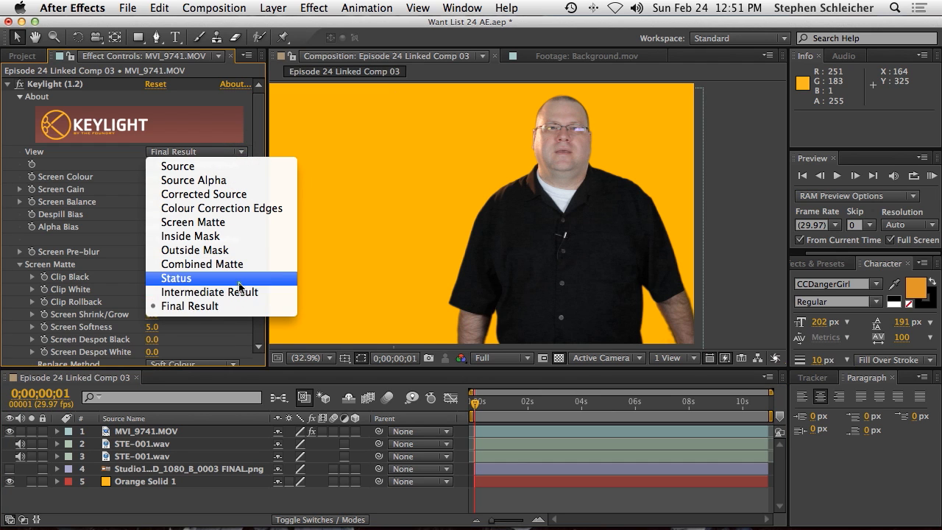
{"action": "left_click", "coordinate": [176, 278]}
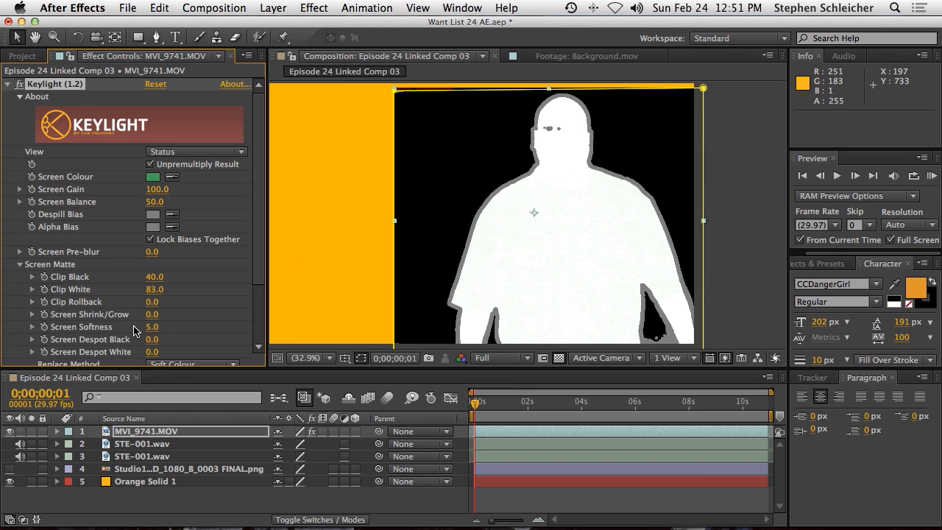
{"action": "left_click_drag", "start_coordinate": [156, 326], "coordinate": [105, 327]}
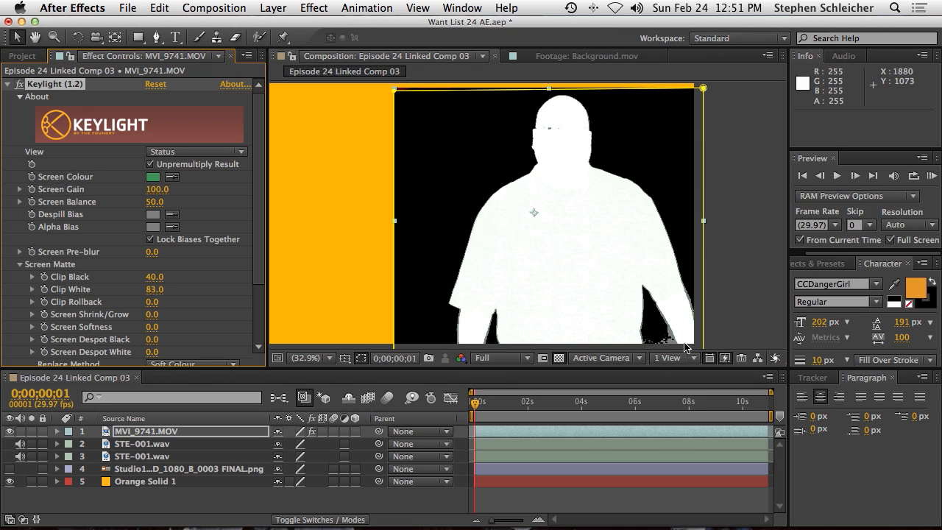
{"action": "left_click", "coordinate": [151, 327]}
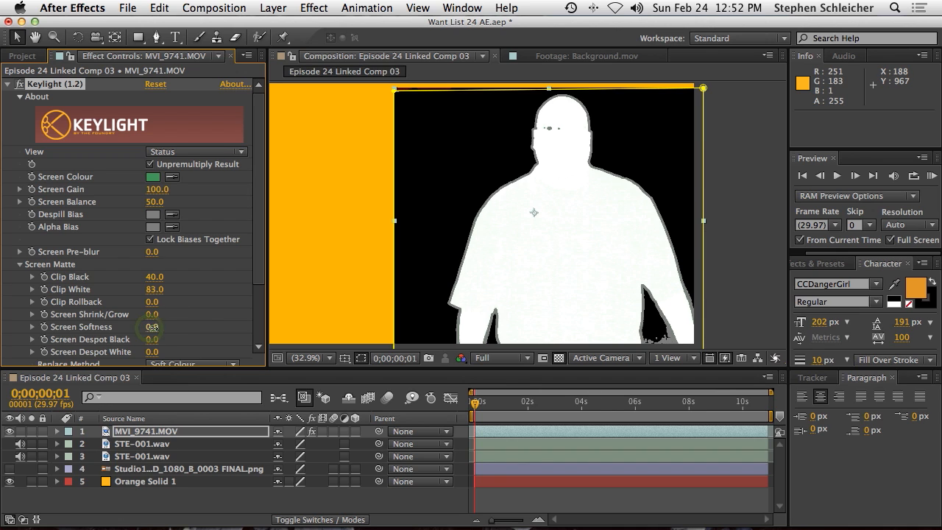
{"action": "type", "text": "5"}
{"action": "key", "text": "Return"}
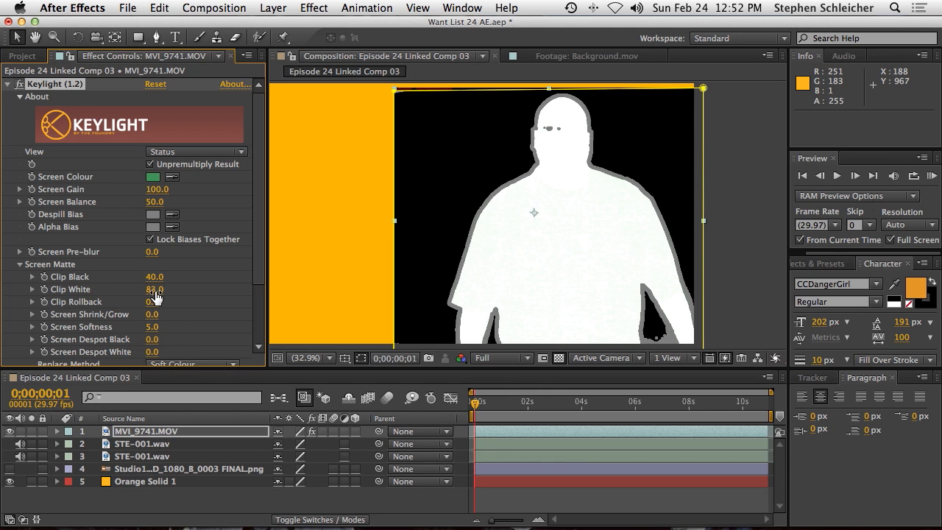
Set Keylight's Clip Black to 50 and switch the view to Final Result
{"action": "left_click_drag", "start_coordinate": [155, 277], "coordinate": [159, 277]}
{"action": "left_click", "coordinate": [203, 152]}
{"action": "left_click", "coordinate": [166, 307]}
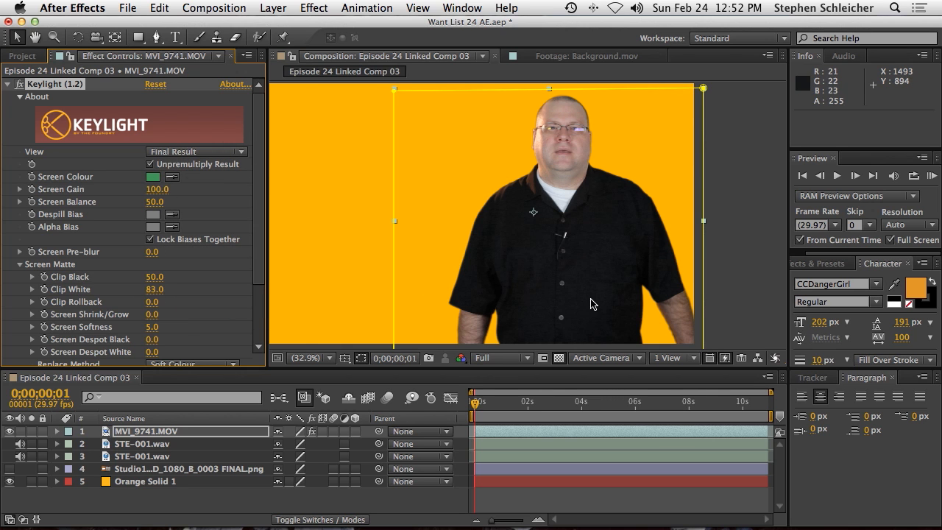
Run a RAM preview of the key from the first frame, stop it, and return the playhead to the start
{"action": "mouse_move", "coordinate": [475, 403]}
{"action": "left_mouse_down"}
{"action": "mouse_move", "coordinate": [542, 410]}
{"action": "mouse_move", "coordinate": [475, 407]}
{"action": "left_mouse_up"}
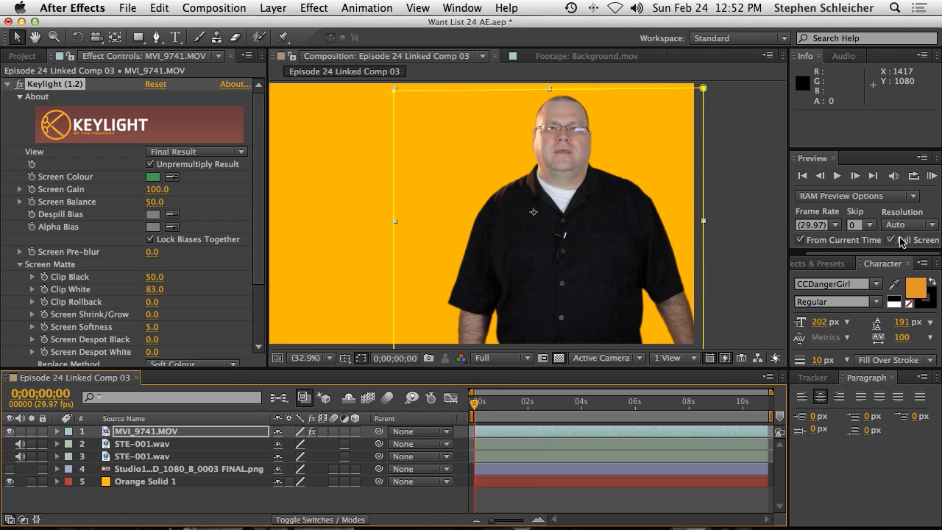
{"action": "left_click", "coordinate": [932, 176]}
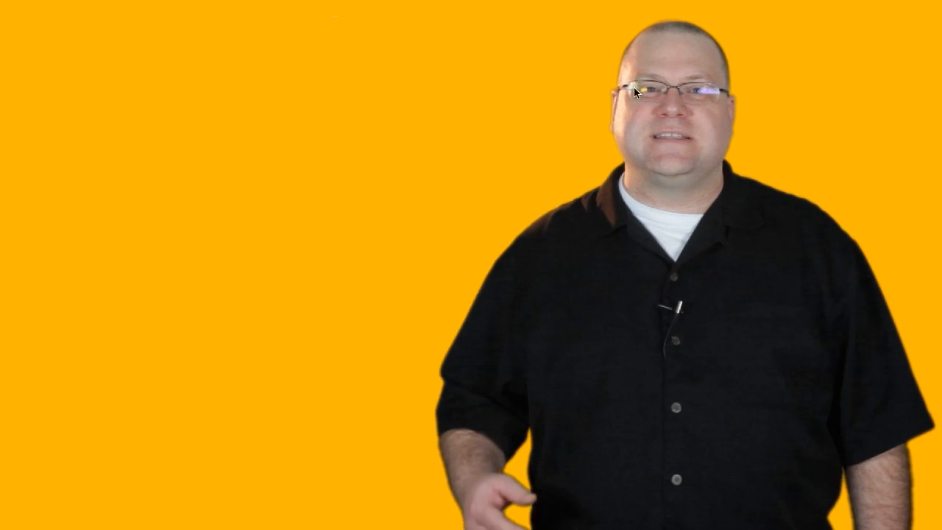
{"action": "left_click", "coordinate": [637, 80]}
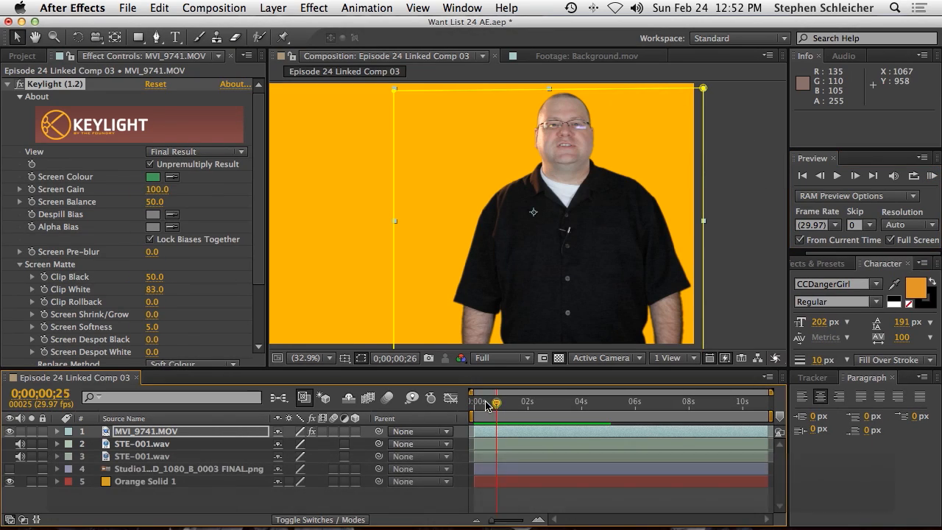
{"action": "left_click", "coordinate": [482, 403]}
{"action": "mouse_move", "coordinate": [484, 406]}
{"action": "left_mouse_down"}
{"action": "mouse_move", "coordinate": [638, 409]}
{"action": "mouse_move", "coordinate": [470, 412]}
{"action": "left_mouse_up"}
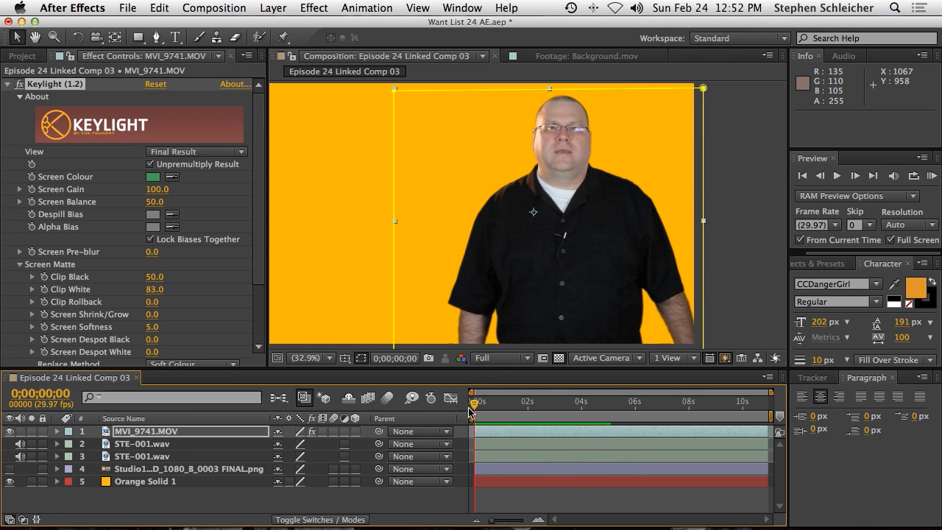
Toggle the visibility of the orange solid to inspect the key with and without its backdrop
{"action": "left_click", "coordinate": [10, 482]}
{"action": "left_click", "coordinate": [10, 482]}
{"action": "left_click", "coordinate": [9, 482]}
{"action": "left_click", "coordinate": [10, 482]}
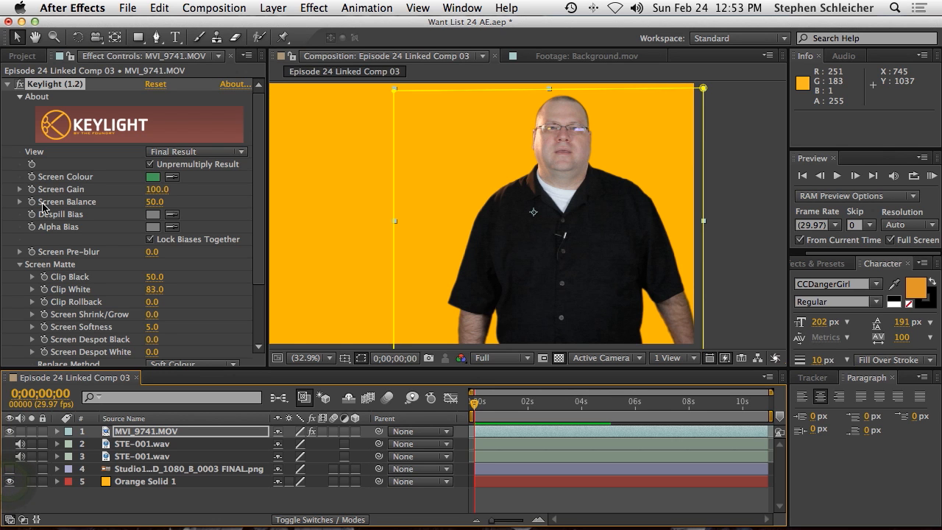
Set Screen Shrink/Grow to 3 in the Combined Matte view and check the matte edge in the Final Result view
{"action": "left_click", "coordinate": [224, 153]}
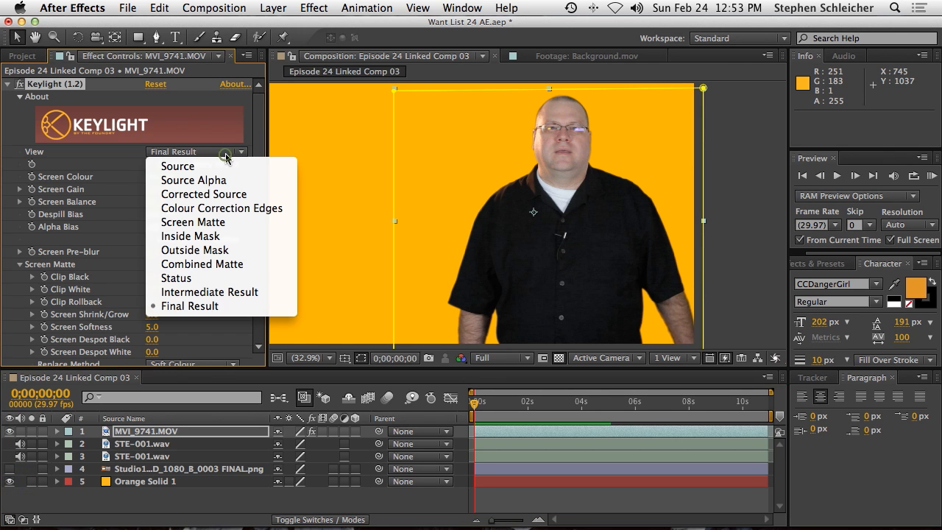
{"action": "left_click", "coordinate": [238, 264]}
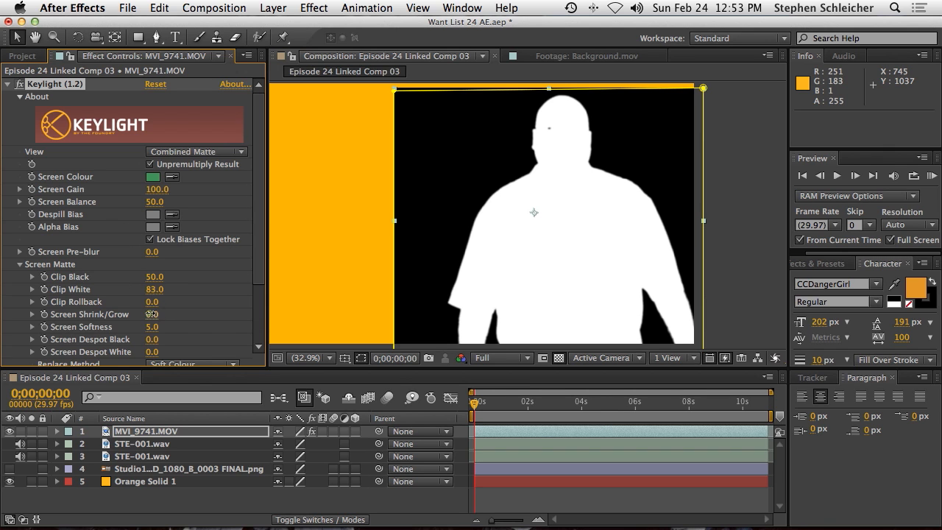
{"action": "left_click_drag", "start_coordinate": [152, 314], "coordinate": [162, 322]}
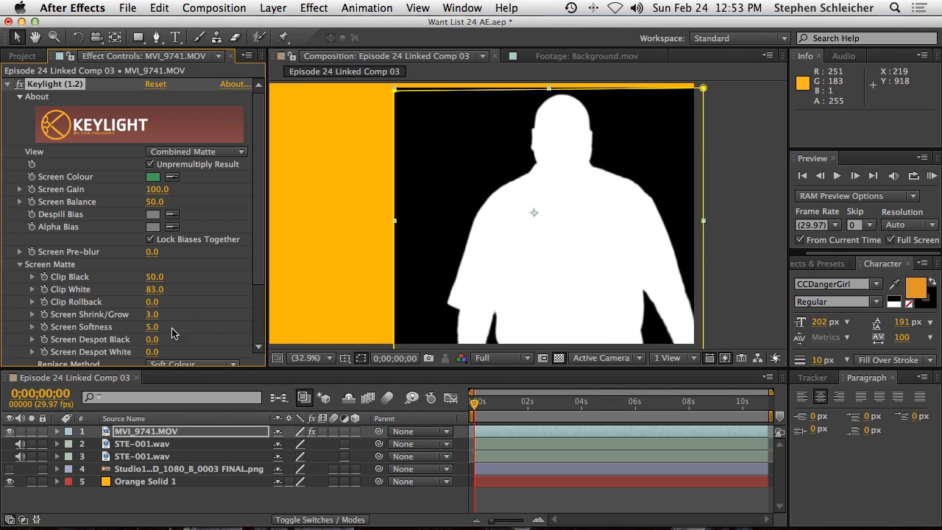
{"action": "left_click", "coordinate": [209, 152]}
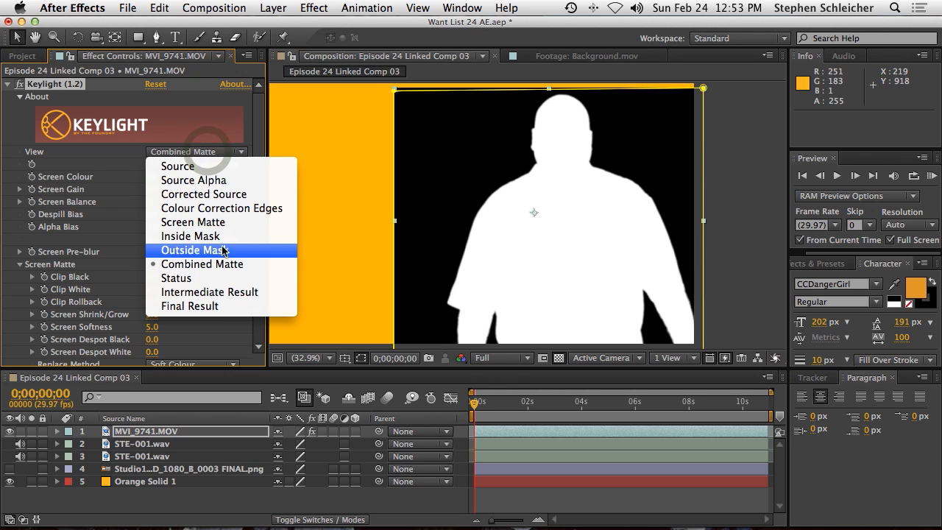
{"action": "left_click", "coordinate": [275, 306]}
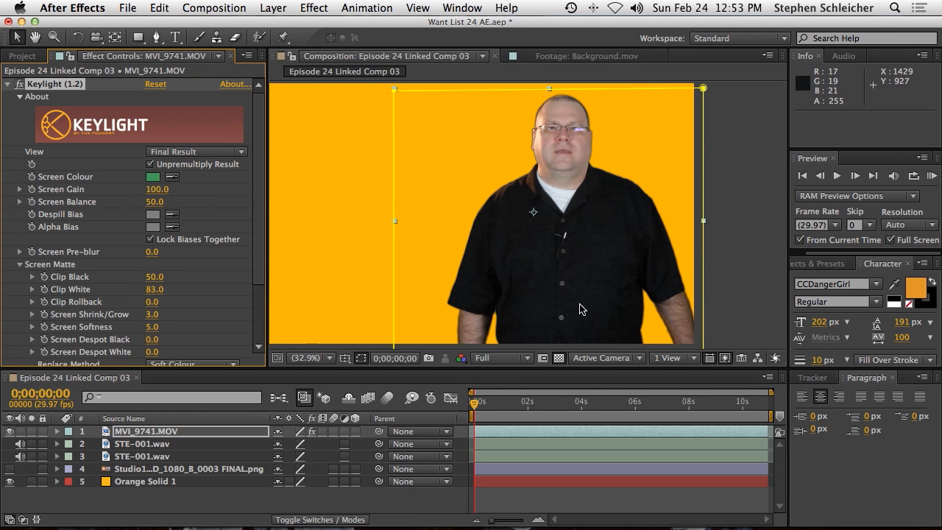
Inspect the edges around the presenter's head at 100% magnification and reset Screen Shrink/Grow to 0
{"action": "scroll", "coordinate": [622, 179], "scroll_direction": "up", "scroll_amount": 4}
{"action": "scroll", "coordinate": [621, 178], "scroll_direction": "down", "scroll_amount": 1}
{"action": "key", "text": "space"}
{"action": "left_click_drag", "start_coordinate": [503, 122], "coordinate": [534, 246]}
{"action": "key", "text": "space"}
{"action": "left_click_drag", "start_coordinate": [608, 141], "coordinate": [582, 283]}
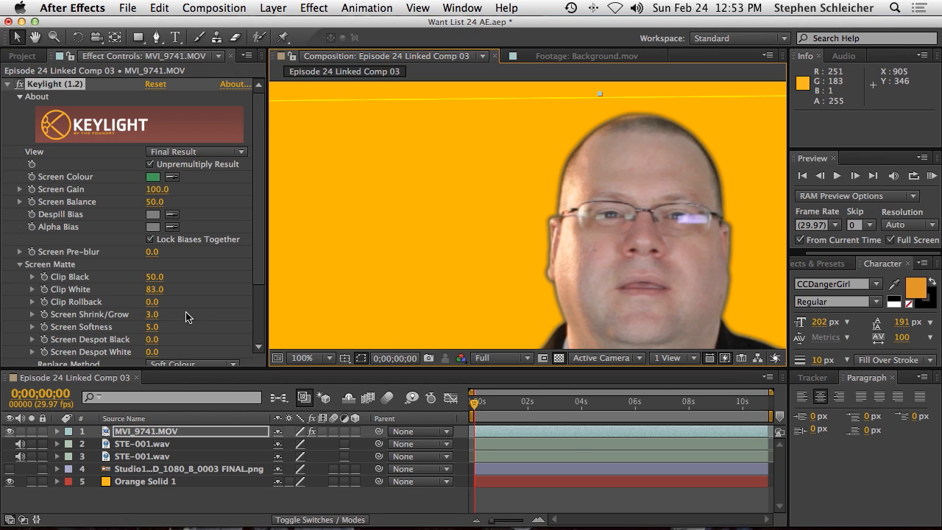
{"action": "left_click", "coordinate": [154, 314]}
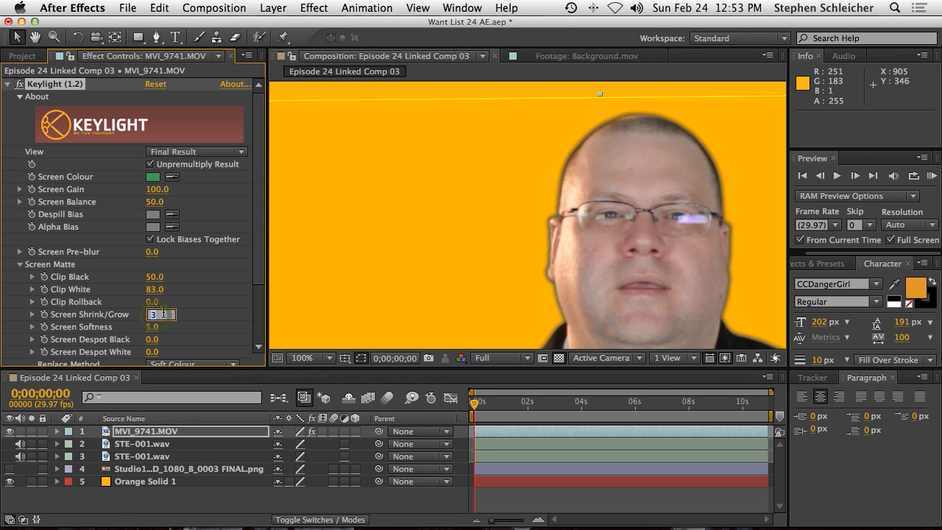
{"action": "type", "text": "0"}
{"action": "key", "text": "Return"}
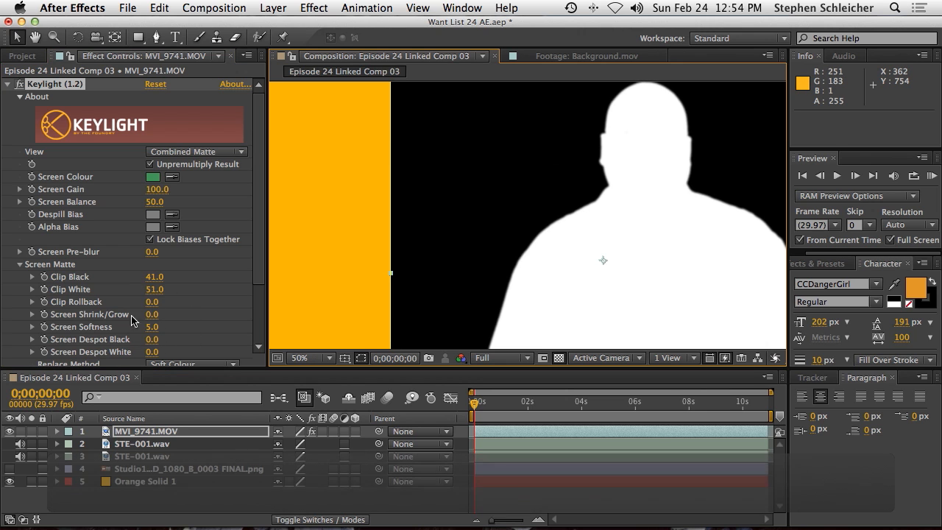
Return the Keylight view to Final Result and set Screen Softness to 3
{"action": "left_click", "coordinate": [223, 153]}
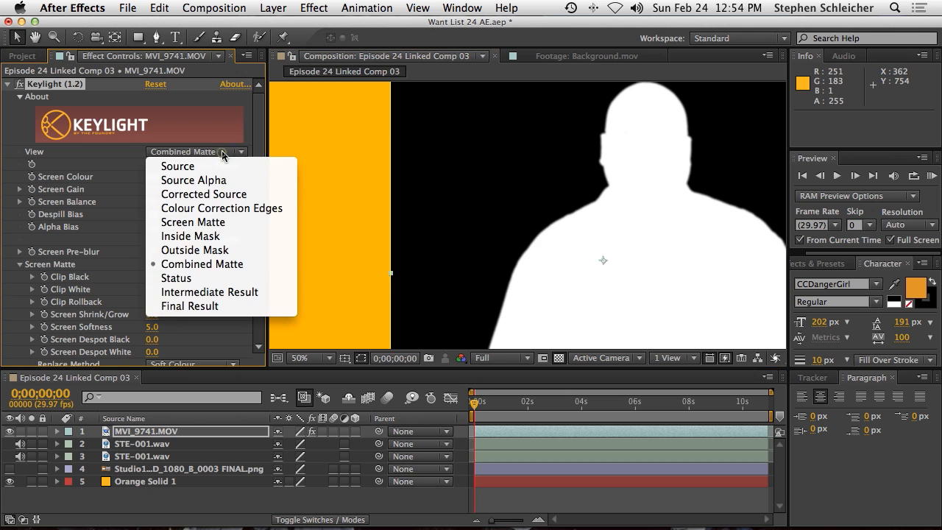
{"action": "left_click", "coordinate": [225, 307]}
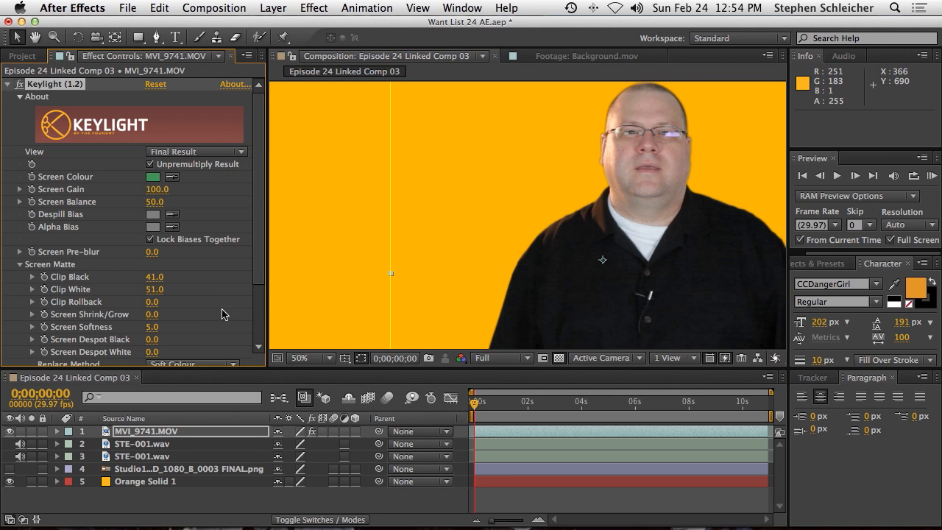
{"action": "left_click", "coordinate": [153, 328]}
{"action": "type", "text": "3"}
{"action": "key", "text": "Return"}
{"action": "scroll", "coordinate": [574, 240], "scroll_direction": "down", "scroll_amount": 2}
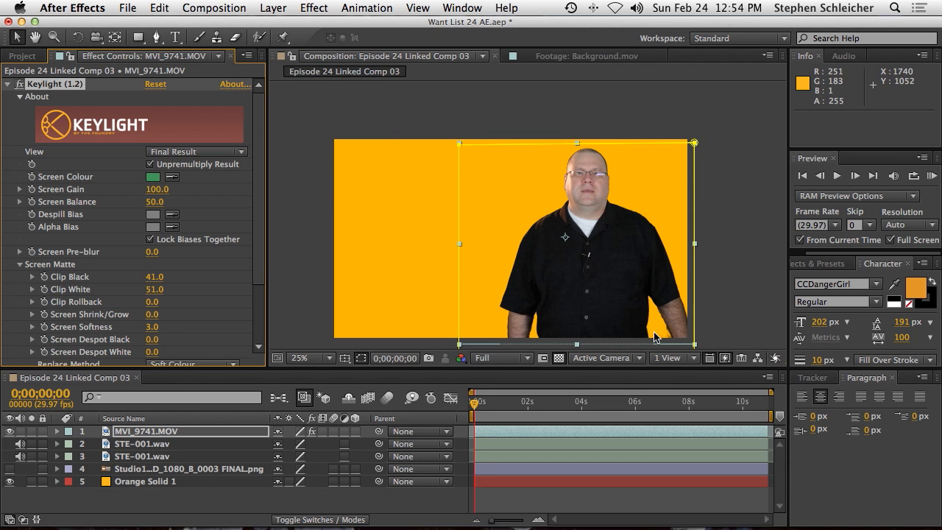
Set Keylight's Clip Black to 50 and Screen Softness to 5
{"action": "left_click", "coordinate": [160, 279]}
{"action": "type", "text": "50"}
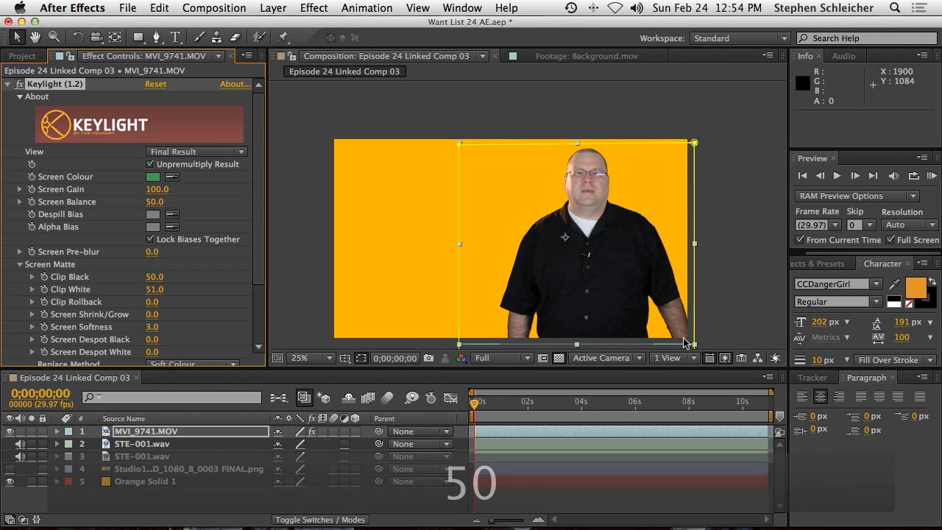
{"action": "left_click", "coordinate": [155, 329]}
{"action": "type", "text": "5"}
{"action": "key", "text": "Return"}
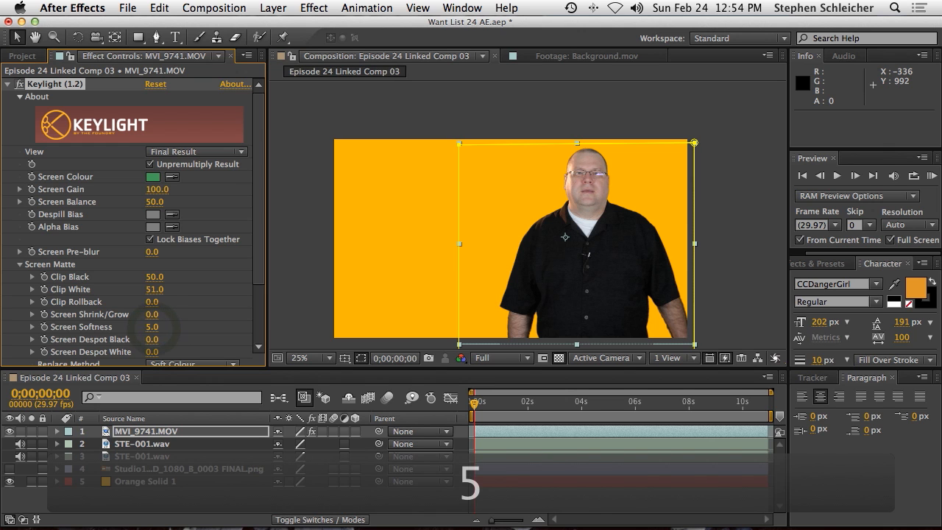
Examine the keyed edges around the presenter's head, shirt and arms at 50% magnification
{"action": "scroll", "coordinate": [603, 279], "scroll_direction": "up", "scroll_amount": 2}
{"action": "key", "text": "space"}
{"action": "left_click_drag", "start_coordinate": [647, 111], "coordinate": [616, 183]}
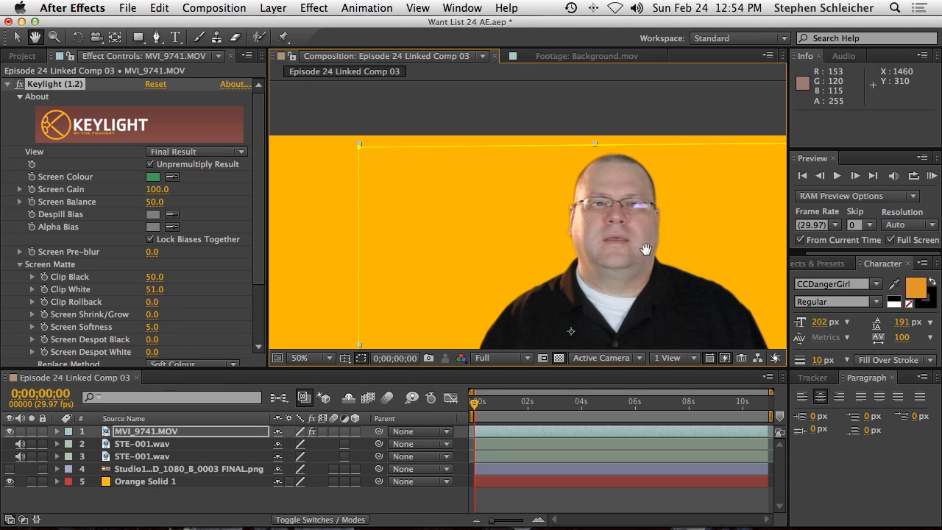
{"action": "key", "text": "space"}
{"action": "left_click_drag", "start_coordinate": [618, 307], "coordinate": [650, 248]}
{"action": "key", "text": "."}
{"action": "key", "text": "space"}
{"action": "left_click_drag", "start_coordinate": [700, 302], "coordinate": [540, 227]}
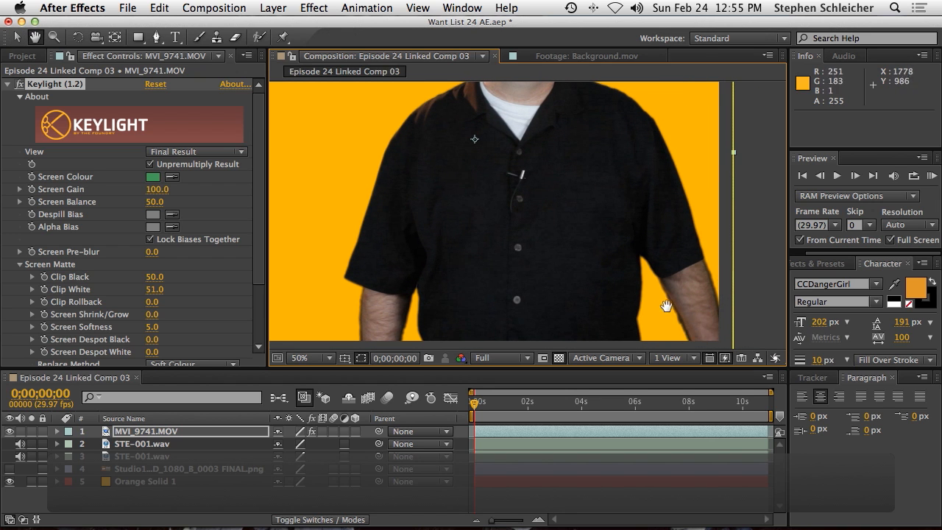
{"action": "key", "text": "v"}
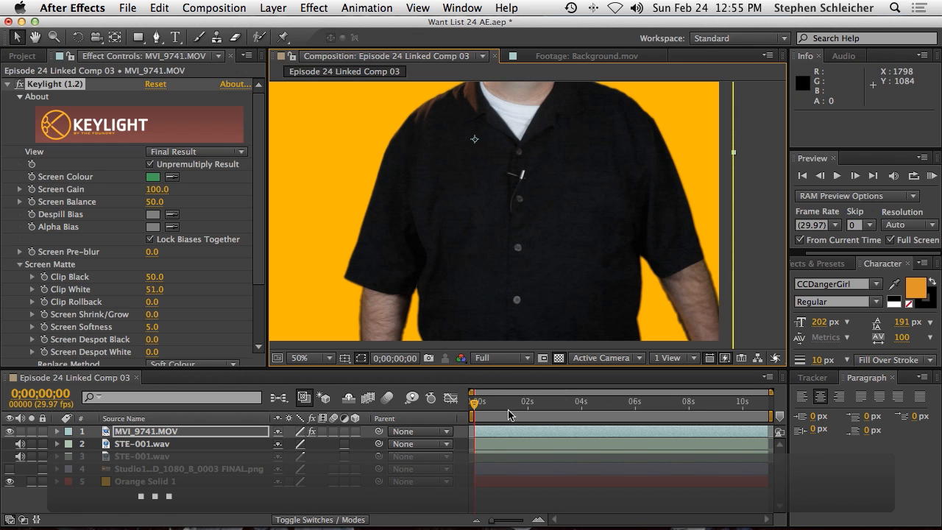
Move the playhead to 0;00;05;12 and inspect the key around the presenter's arms, head and shoulders
{"action": "left_click_drag", "start_coordinate": [474, 407], "coordinate": [619, 412]}
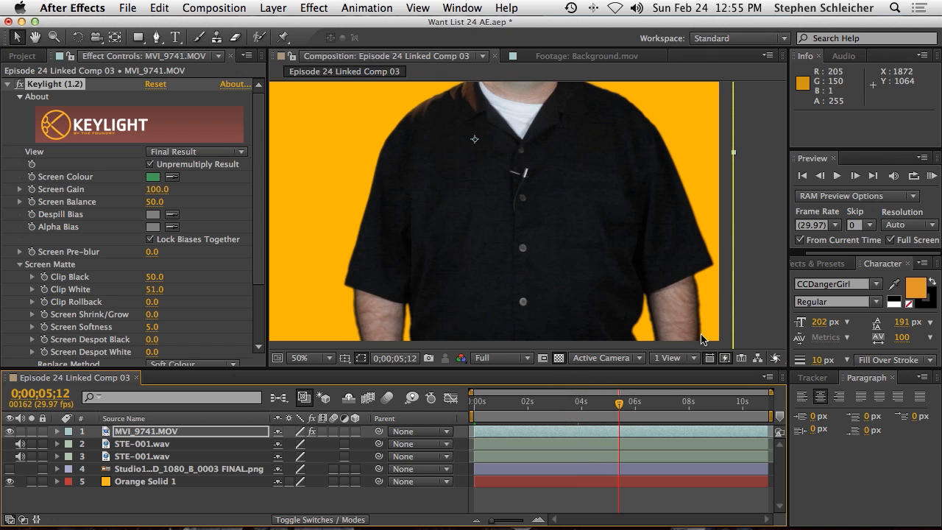
{"action": "key", "text": "h"}
{"action": "left_click_drag", "start_coordinate": [559, 142], "coordinate": [575, 264]}
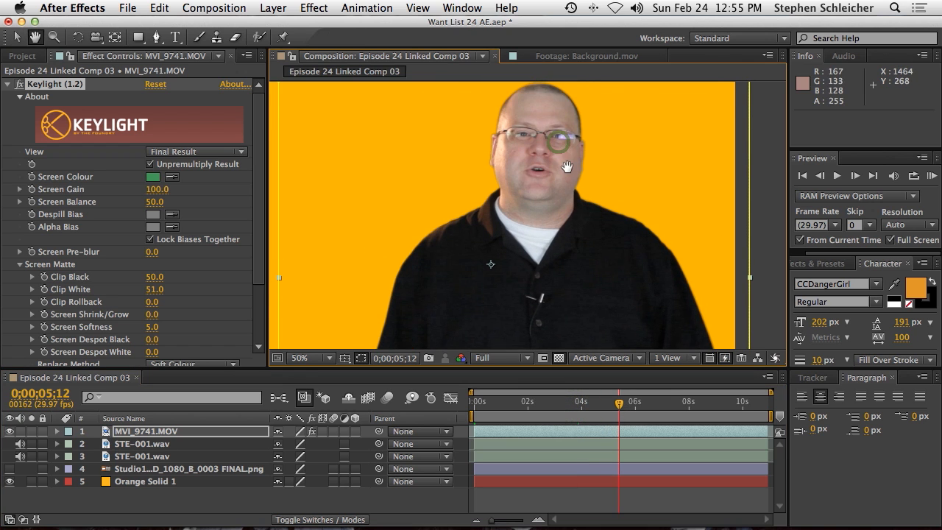
{"action": "left_click_drag", "start_coordinate": [606, 293], "coordinate": [611, 261]}
{"action": "key", "text": "v"}
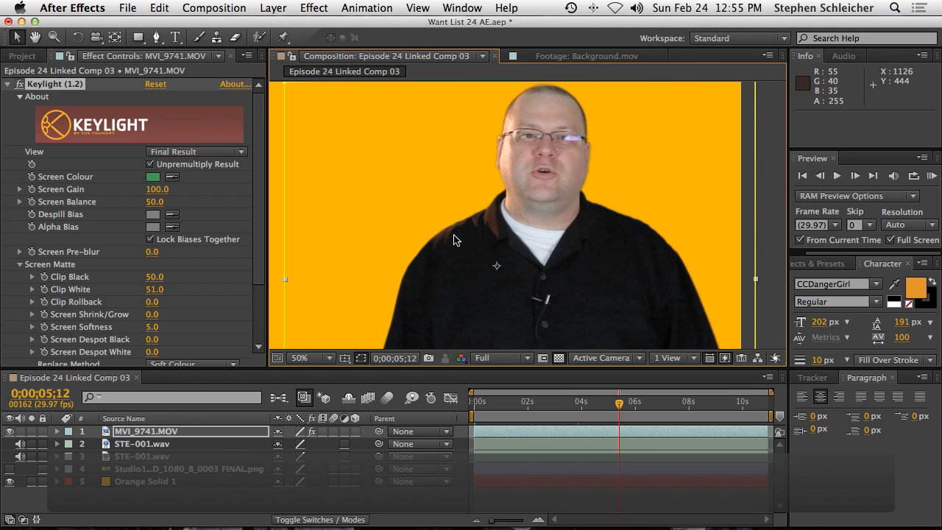
{"action": "key", "text": "comma"}
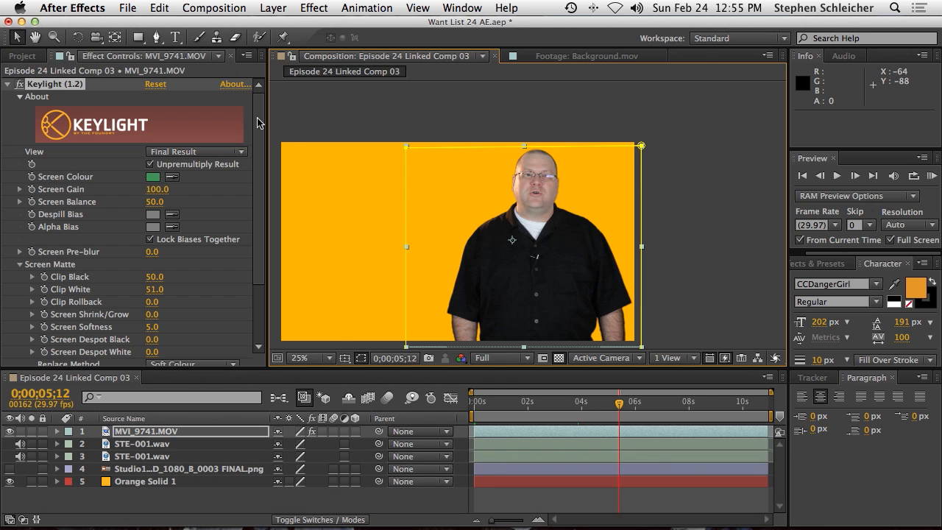
Reset Keylight and sample the Screen Colour from the dark green beside the presenter's arm, near the clip's lower-right corner
{"action": "left_click", "coordinate": [155, 85]}
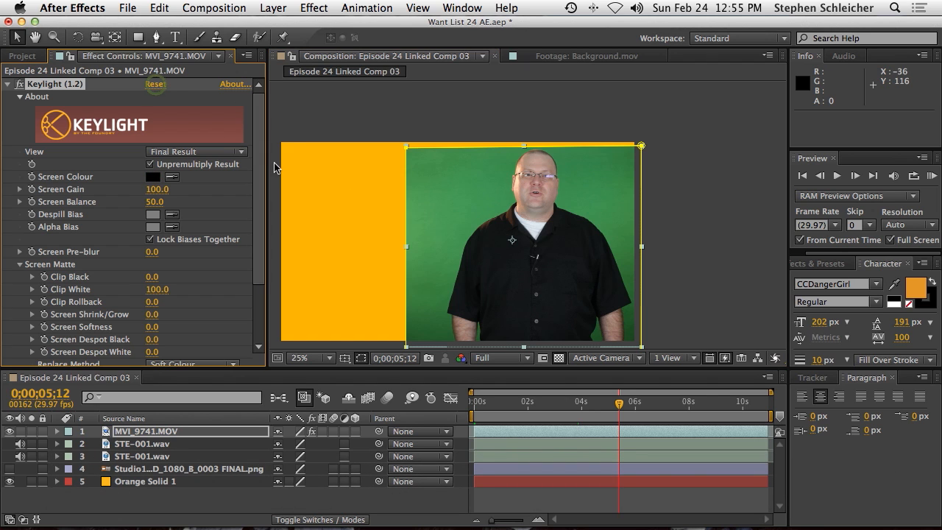
{"action": "left_click", "coordinate": [172, 177]}
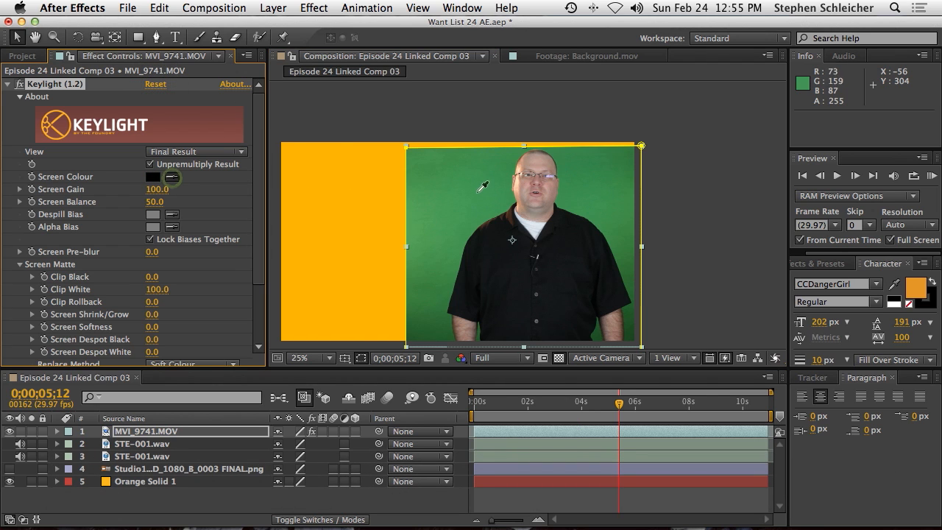
{"action": "left_click", "coordinate": [629, 331]}
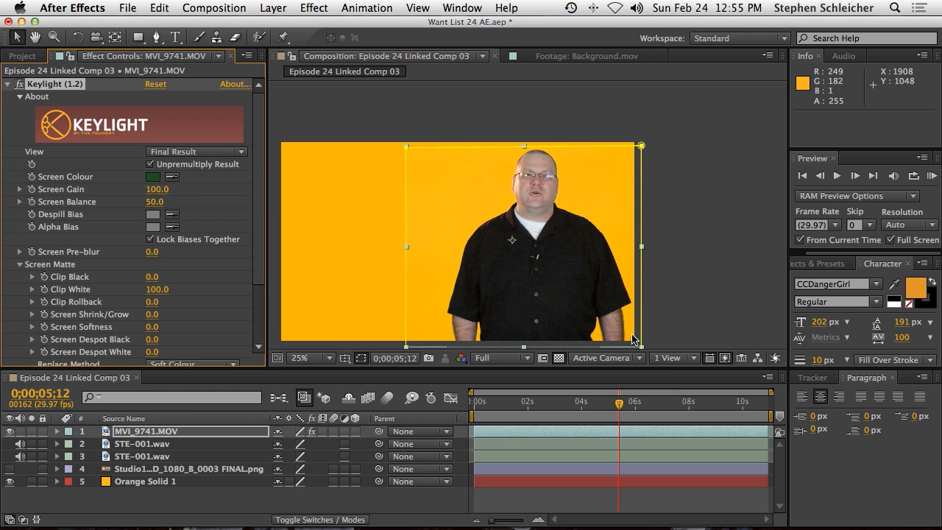
Show the Combined Matte, then set Clip Black to 16 and Clip White to 83
{"action": "left_click", "coordinate": [198, 152]}
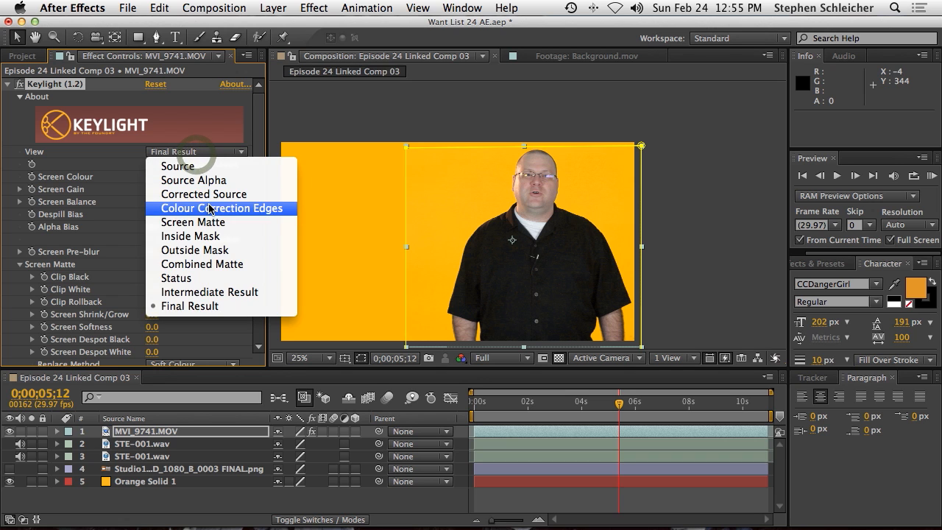
{"action": "left_click", "coordinate": [215, 264]}
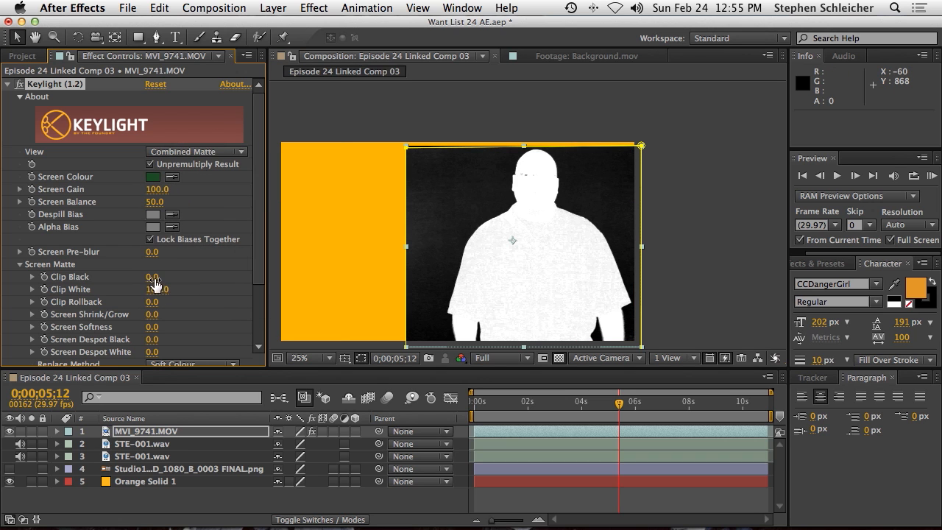
{"action": "left_click_drag", "start_coordinate": [151, 276], "coordinate": [160, 275]}
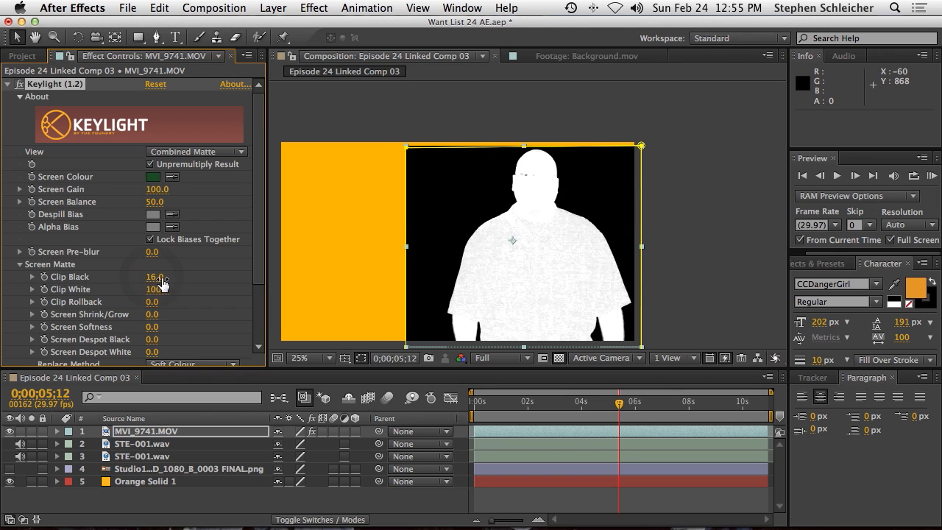
{"action": "left_click", "coordinate": [154, 277]}
{"action": "left_click_drag", "start_coordinate": [159, 289], "coordinate": [152, 289]}
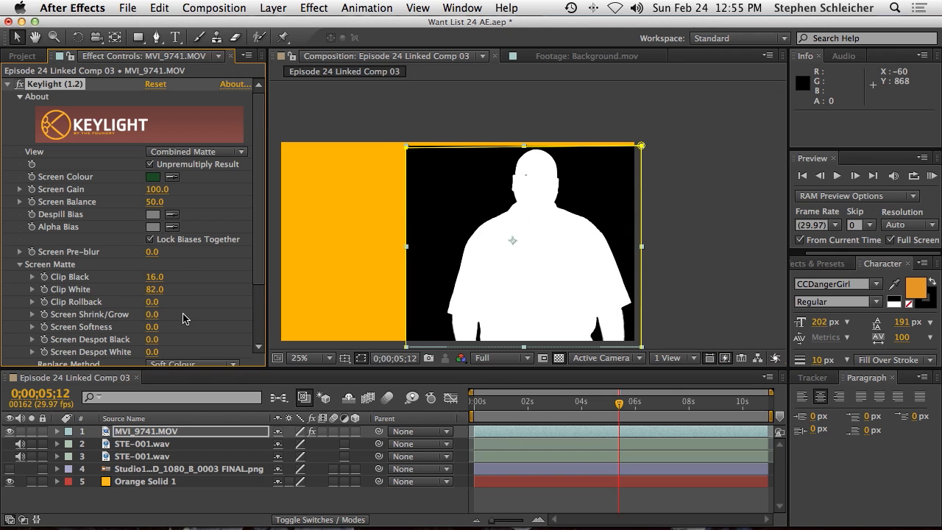
{"action": "left_click", "coordinate": [161, 292]}
{"action": "type", "text": "83"}
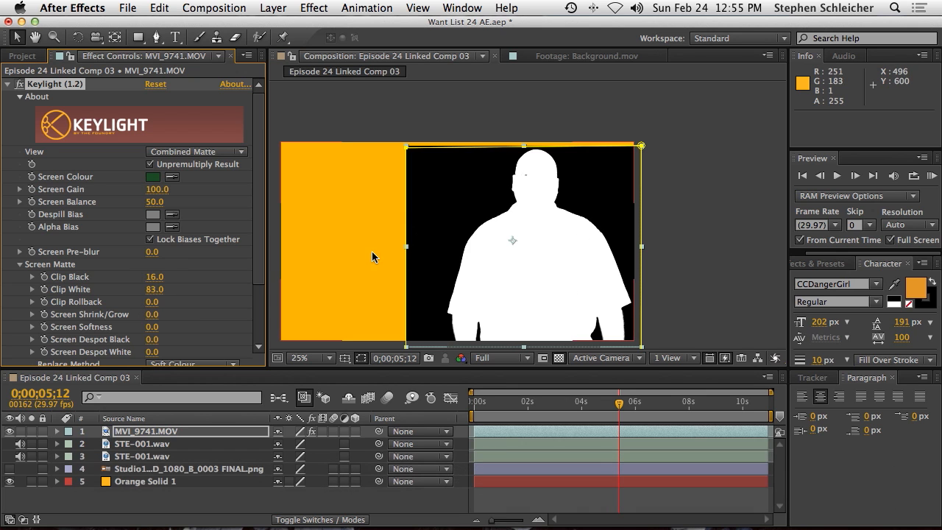
Check the matte at 50% magnification for stray specks and set Clip Black to 25
{"action": "scroll", "coordinate": [460, 261], "scroll_direction": "up", "scroll_amount": 1}
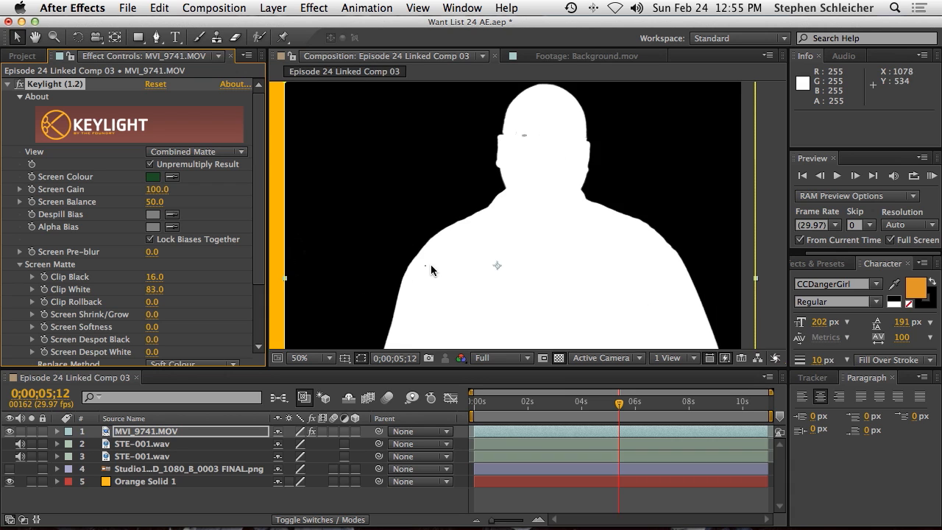
{"action": "left_click_drag", "start_coordinate": [425, 266], "coordinate": [507, 193]}
{"action": "left_click_drag", "start_coordinate": [152, 277], "coordinate": [164, 277]}
{"action": "left_click", "coordinate": [155, 277]}
{"action": "type", "text": "25"}
{"action": "key", "text": "Return"}
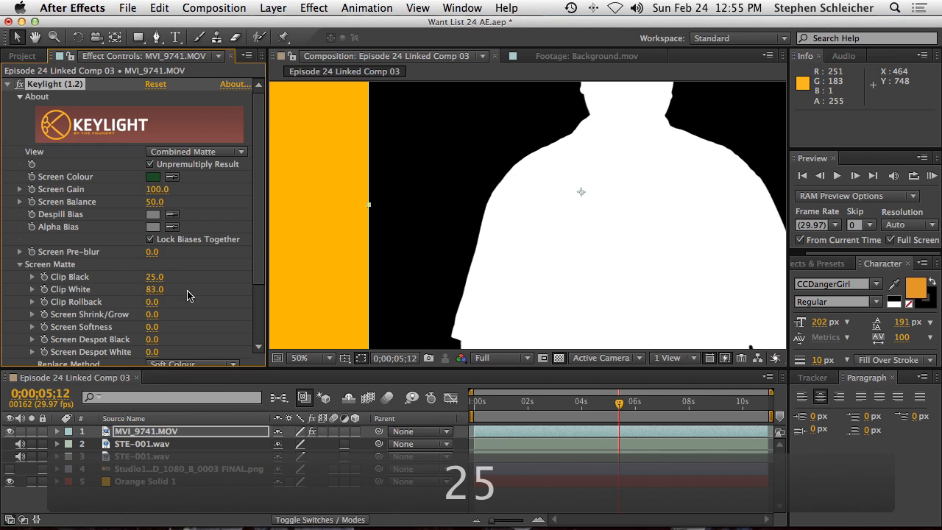
Set Screen Shrink/Grow to 1.4 and switch the Keylight view to Final Result
{"action": "scroll", "coordinate": [494, 221], "scroll_direction": "down", "scroll_amount": 2}
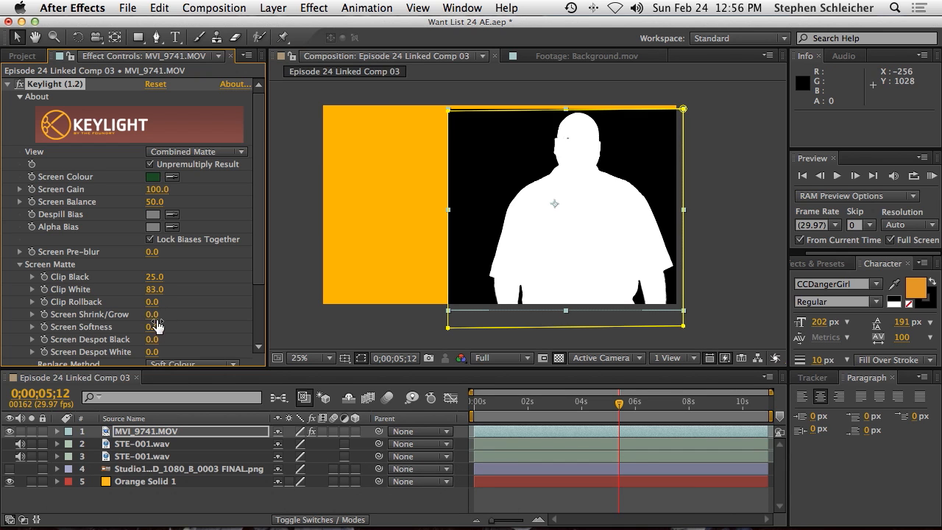
{"action": "left_click_drag", "start_coordinate": [153, 316], "coordinate": [165, 313]}
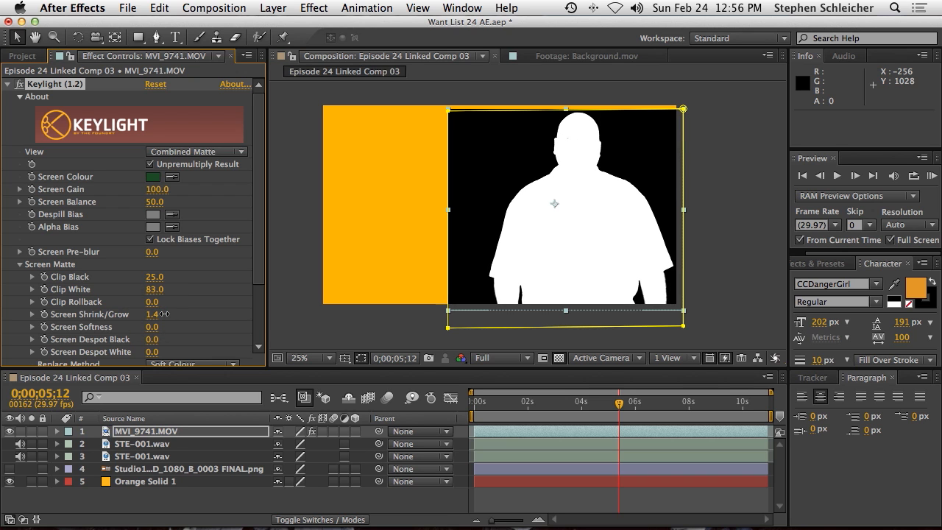
{"action": "left_click", "coordinate": [188, 155]}
{"action": "left_click", "coordinate": [212, 306]}
Inspect the presenter's head at 100% magnification and set Screen Softness to 2
{"action": "scroll", "coordinate": [567, 179], "scroll_direction": "up", "scroll_amount": 2}
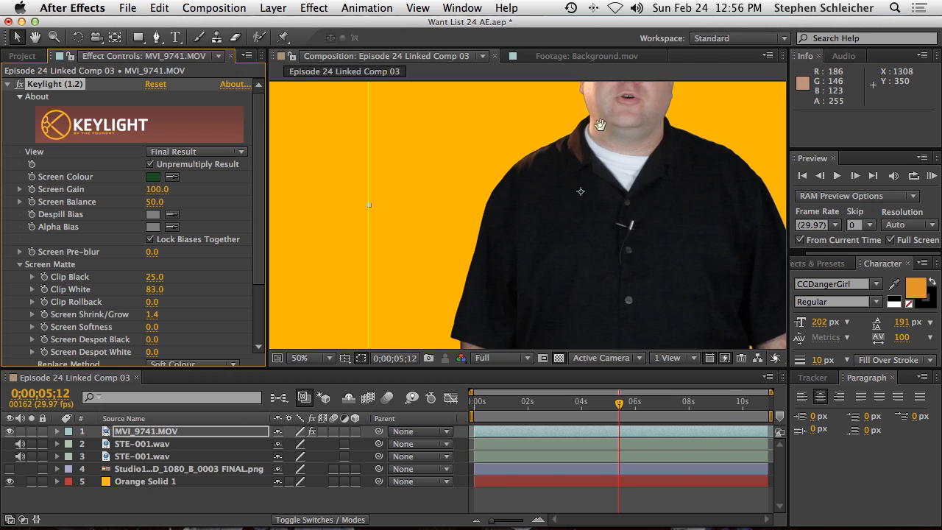
{"action": "left_click_drag", "start_coordinate": [595, 122], "coordinate": [600, 284]}
{"action": "scroll", "coordinate": [608, 259], "scroll_direction": "up", "scroll_amount": 1}
{"action": "left_click_drag", "start_coordinate": [658, 257], "coordinate": [600, 258]}
{"action": "mouse_move", "coordinate": [151, 326]}
{"action": "left_mouse_down"}
{"action": "mouse_move", "coordinate": [172, 327]}
{"action": "mouse_move", "coordinate": [147, 327]}
{"action": "left_mouse_up"}
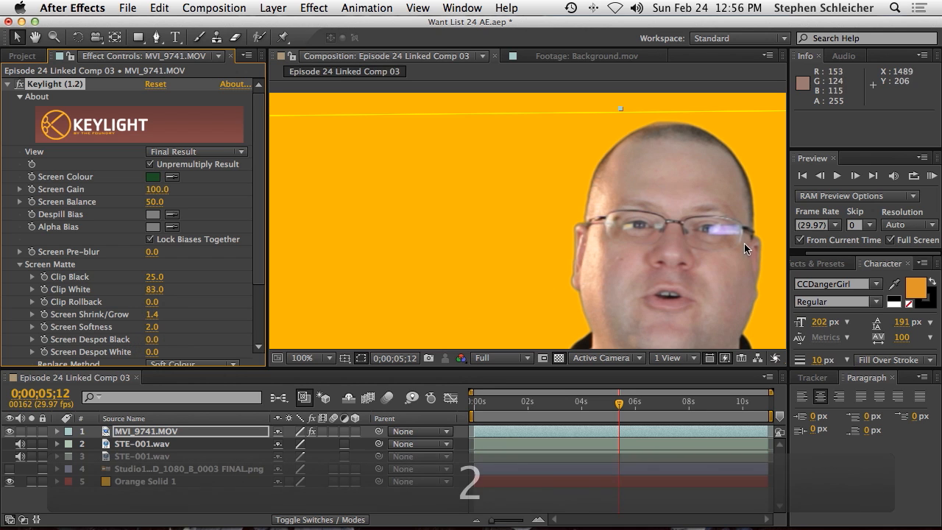
Check the edges around the face and collar and set Screen Shrink/Grow to 1
{"action": "key", "text": "space"}
{"action": "left_click_drag", "start_coordinate": [680, 267], "coordinate": [588, 185]}
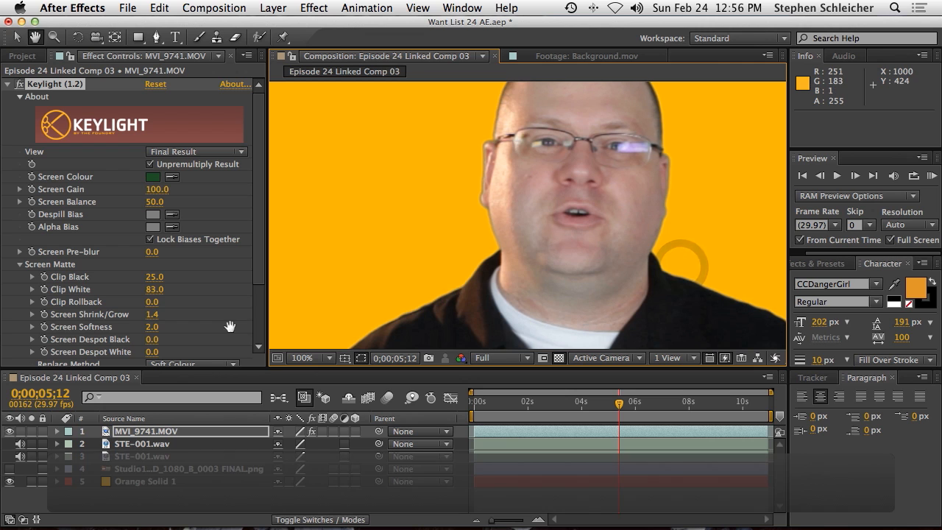
{"action": "left_click_drag", "start_coordinate": [152, 316], "coordinate": [158, 317]}
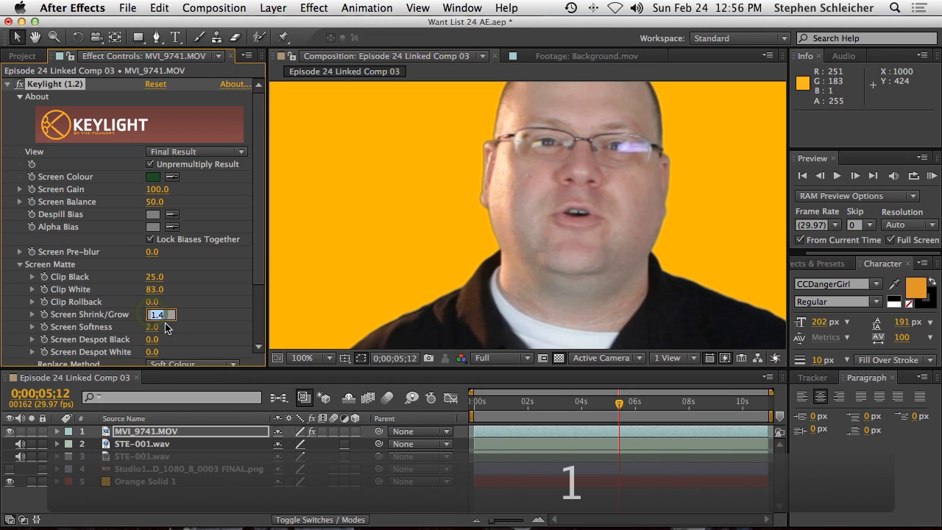
Inspect the head's outline and shift the MVI_9741.MOV layer about 71 pixels down and 2 pixels right
{"action": "key", "text": "space"}
{"action": "left_click_drag", "start_coordinate": [593, 177], "coordinate": [592, 243]}
{"action": "left_click_drag", "start_coordinate": [662, 283], "coordinate": [641, 264]}
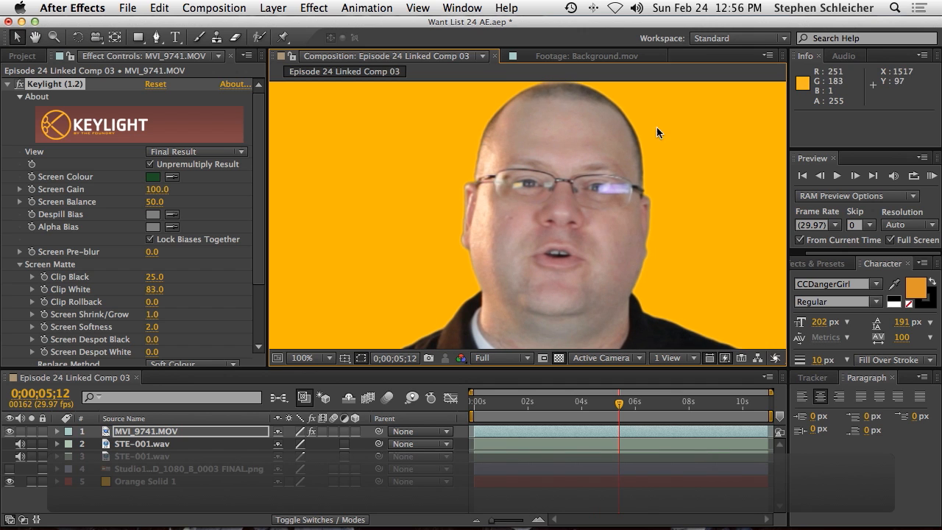
{"action": "left_click_drag", "start_coordinate": [563, 140], "coordinate": [565, 192]}
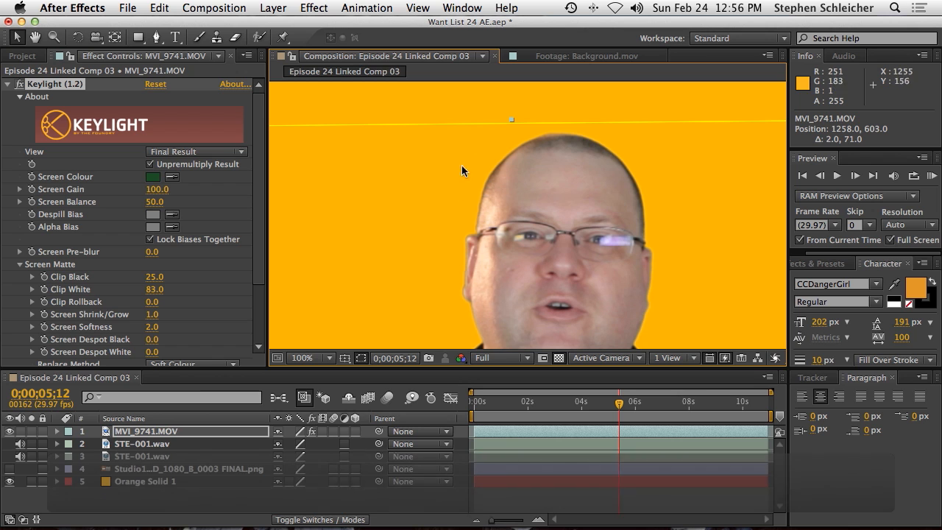
Move the playhead to 0;00;10;28 and examine the key around the presenter's face and glasses
{"action": "left_click_drag", "start_coordinate": [527, 409], "coordinate": [768, 410]}
{"action": "key", "text": "h"}
{"action": "left_click_drag", "start_coordinate": [639, 312], "coordinate": [631, 221]}
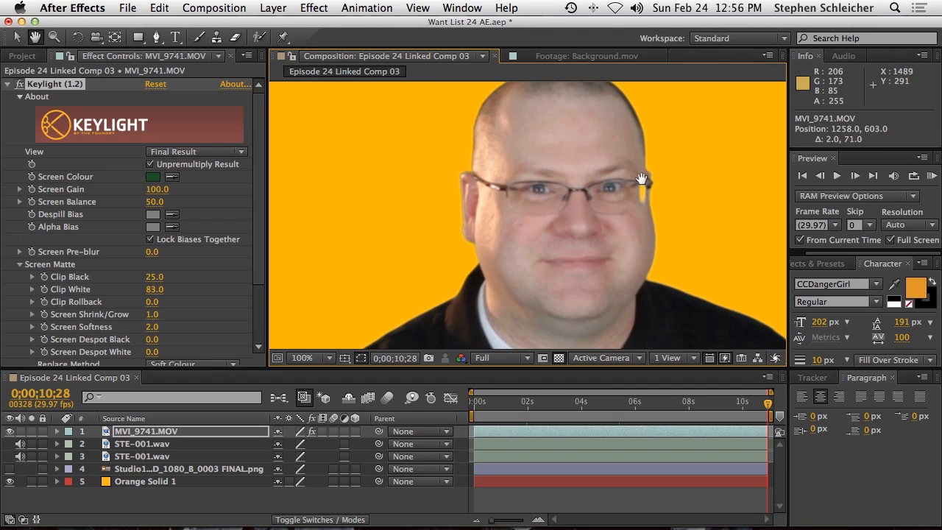
{"action": "key", "text": "v"}
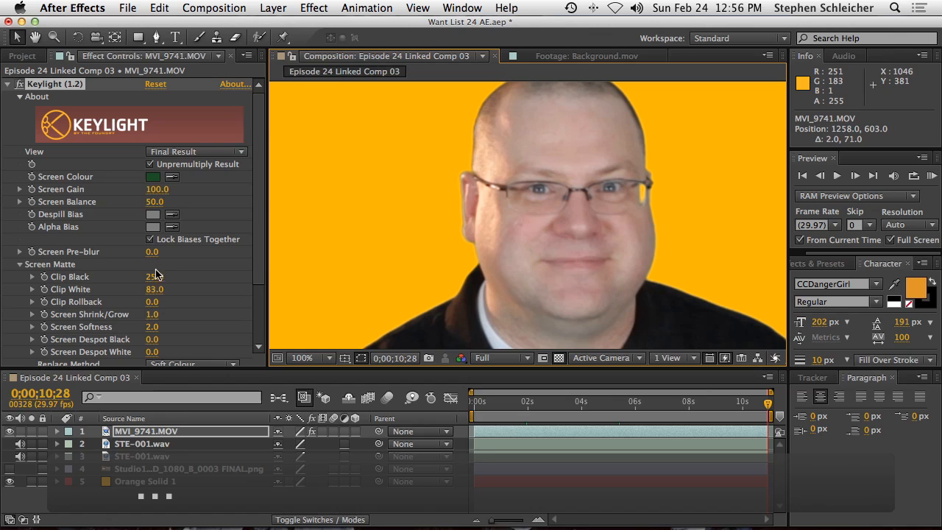
Show the Combined Matte at 50% magnification and set Screen Shrink/Grow to 0
{"action": "left_click", "coordinate": [195, 151]}
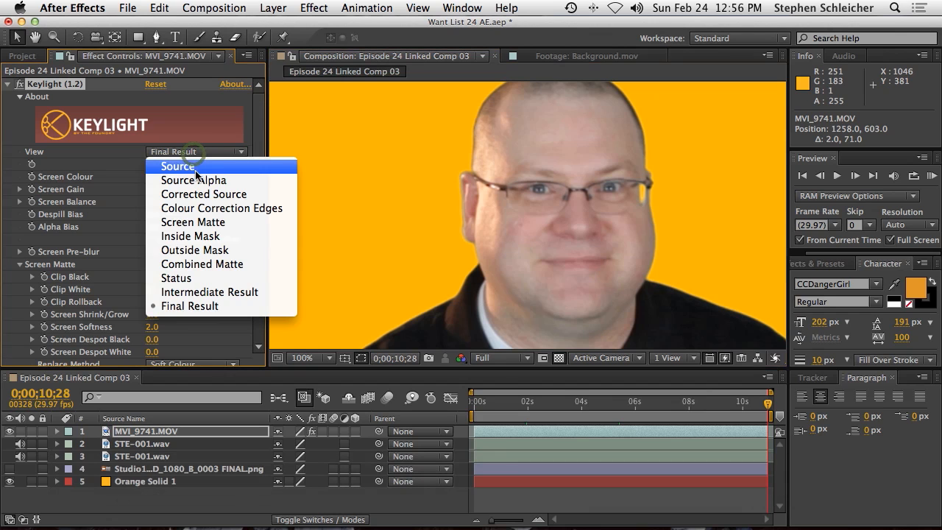
{"action": "left_click", "coordinate": [225, 266]}
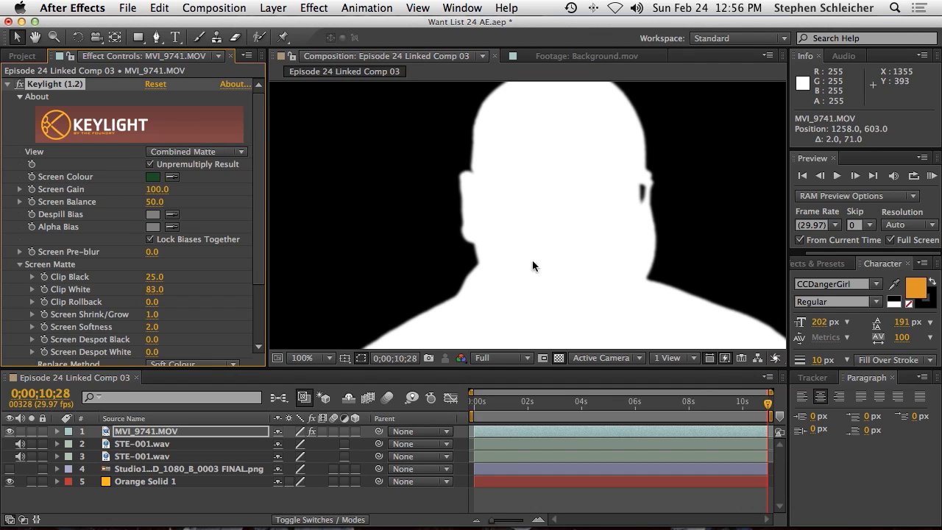
{"action": "key", "text": "comma"}
{"action": "left_click", "coordinate": [152, 315]}
{"action": "type", "text": "0"}
{"action": "key", "text": "Return"}
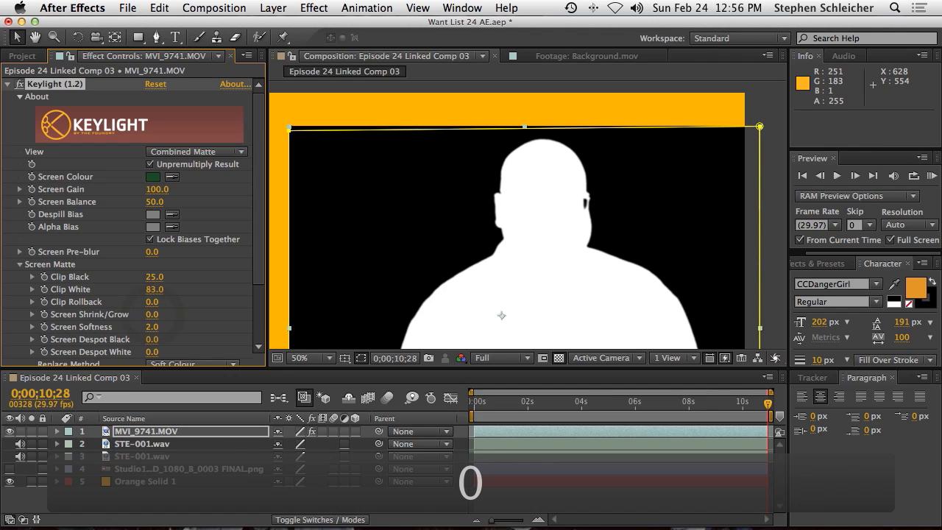
Move the playhead to 0;00;04;12, set Screen Despot Black to 3.8 and show Keylight's Final Result
{"action": "left_click_drag", "start_coordinate": [755, 409], "coordinate": [593, 404]}
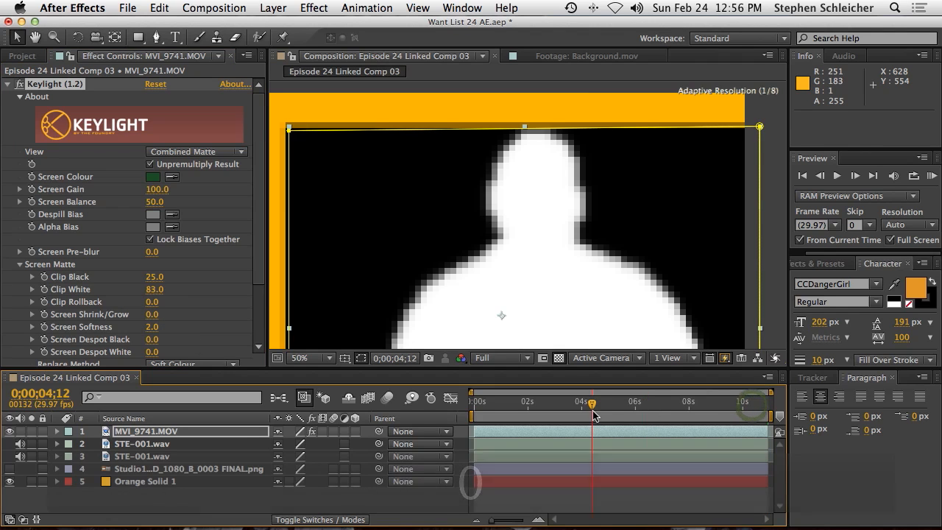
{"action": "scroll", "coordinate": [184, 282], "scroll_direction": "down", "scroll_amount": 4}
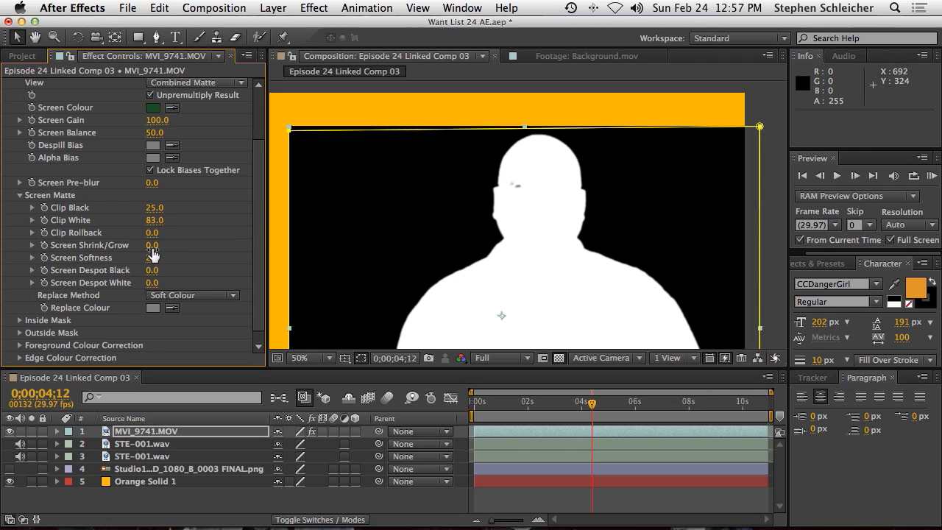
{"action": "left_click_drag", "start_coordinate": [149, 270], "coordinate": [173, 269]}
{"action": "left_click_drag", "start_coordinate": [152, 270], "coordinate": [165, 270]}
{"action": "left_click", "coordinate": [229, 83]}
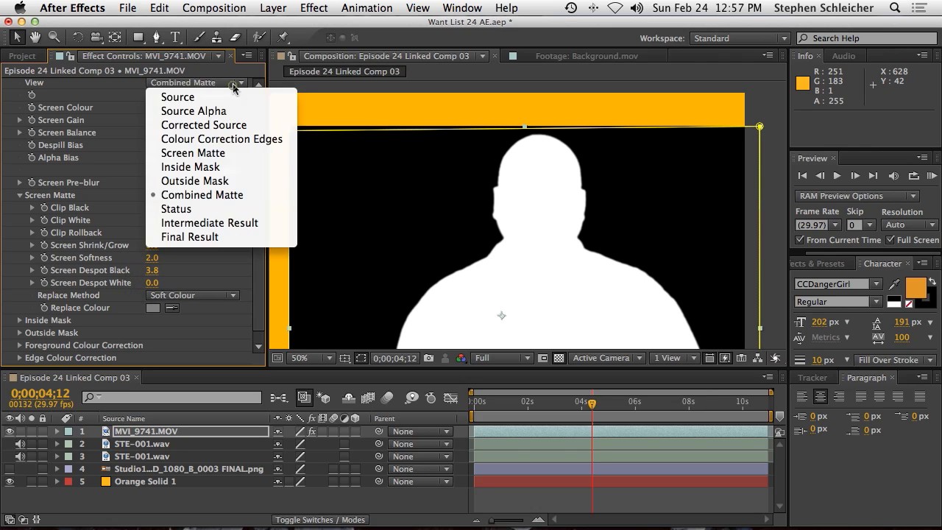
{"action": "left_click", "coordinate": [239, 236]}
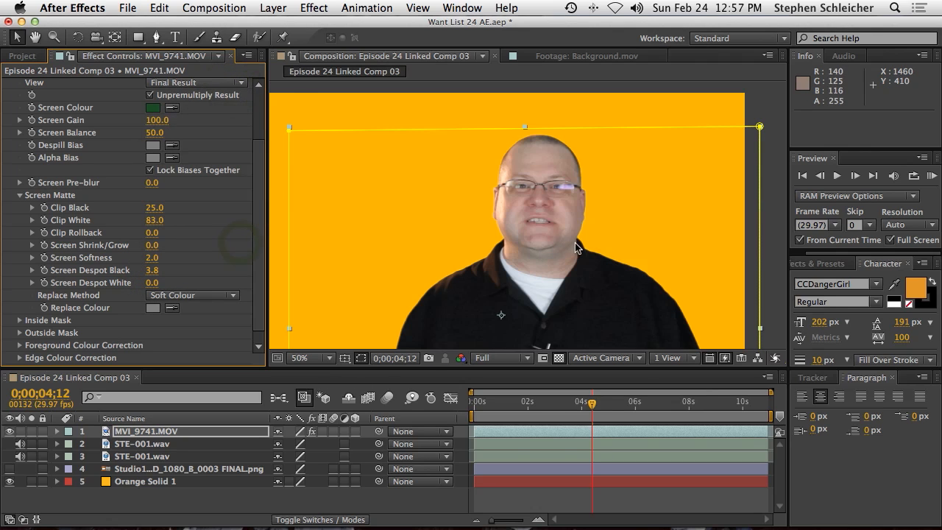
View the whole presenter at 25% magnification and set Keylight's Screen Softness to 4
{"action": "key", "text": "comma"}
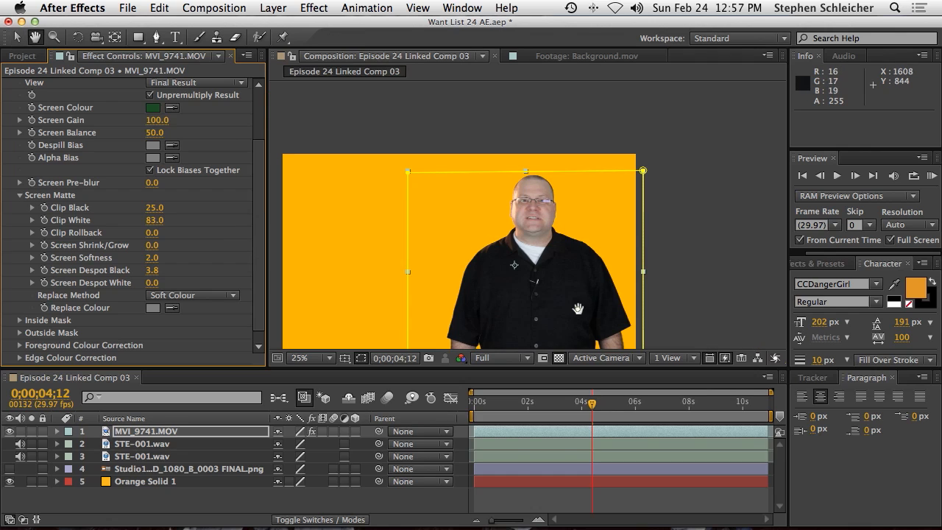
{"action": "scroll", "coordinate": [551, 224], "scroll_direction": "down", "scroll_amount": 5}
{"action": "key", "text": "h"}
{"action": "left_click_drag", "start_coordinate": [610, 275], "coordinate": [577, 230]}
{"action": "key", "text": "comma"}
{"action": "key", "text": "v"}
{"action": "left_click", "coordinate": [152, 257]}
{"action": "type", "text": "4"}
{"action": "key", "text": "Return"}
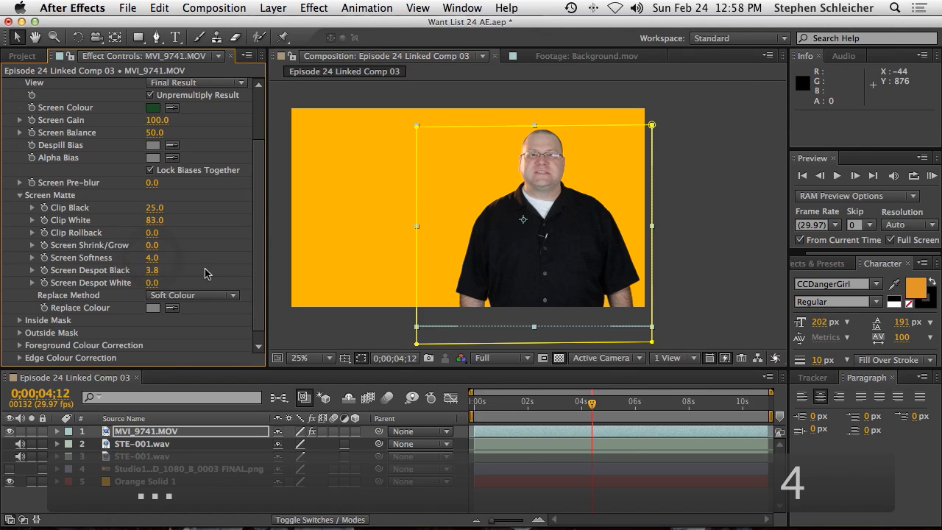
Check the key at 0;00;07;27, hide Orange Solid 1 and show the Studio1 FINAL.png background layer
{"action": "left_click", "coordinate": [688, 403]}
{"action": "mouse_move", "coordinate": [714, 405]}
{"action": "left_mouse_down"}
{"action": "mouse_move", "coordinate": [775, 403]}
{"action": "mouse_move", "coordinate": [699, 406]}
{"action": "mouse_move", "coordinate": [699, 416]}
{"action": "left_mouse_up"}
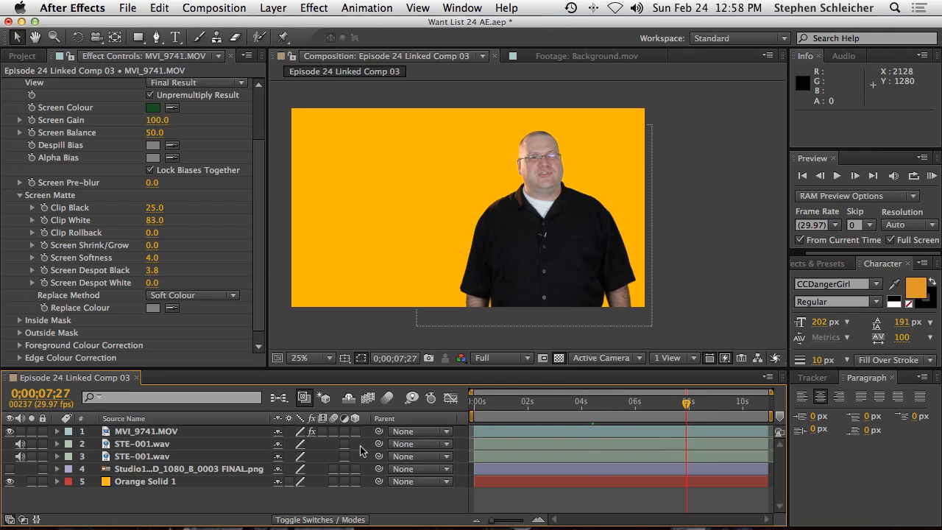
{"action": "left_click", "coordinate": [9, 481]}
{"action": "left_click", "coordinate": [10, 469]}
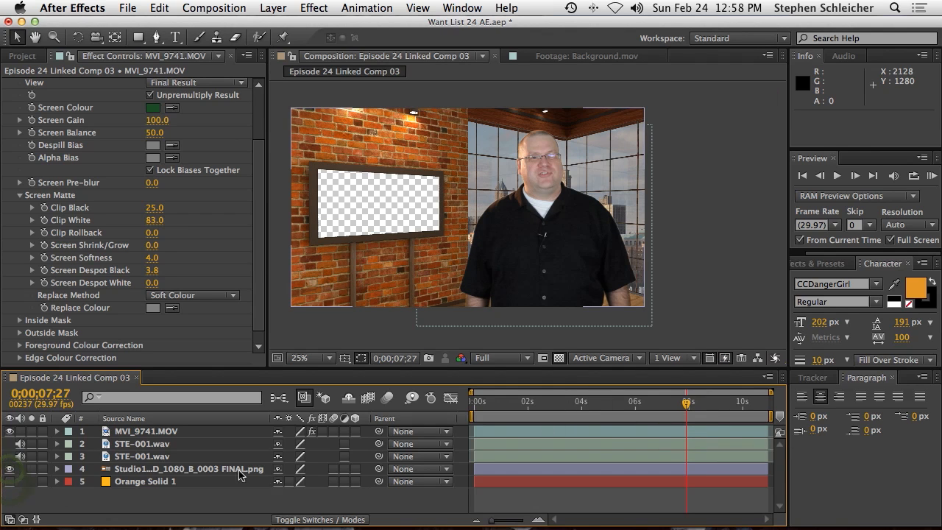
Return the playhead to 0;00;00;00 and inspect the presenter's edges against the studio set
{"action": "scroll", "coordinate": [540, 235], "scroll_direction": "up", "scroll_amount": 2}
{"action": "left_click_drag", "start_coordinate": [684, 405], "coordinate": [423, 419]}
{"action": "key", "text": "h"}
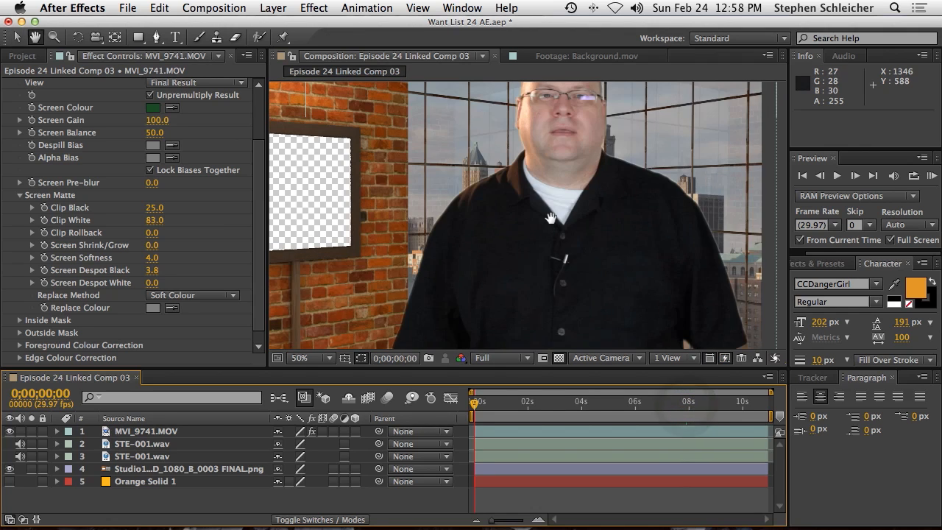
{"action": "scroll", "coordinate": [550, 218], "scroll_direction": "down", "scroll_amount": 2}
{"action": "key", "text": "v"}
Collapse the Keylight settings of MVI_9741.MOV and apply the Brightness & Contrast colour correction effect to the layer
{"action": "left_click", "coordinate": [128, 431]}
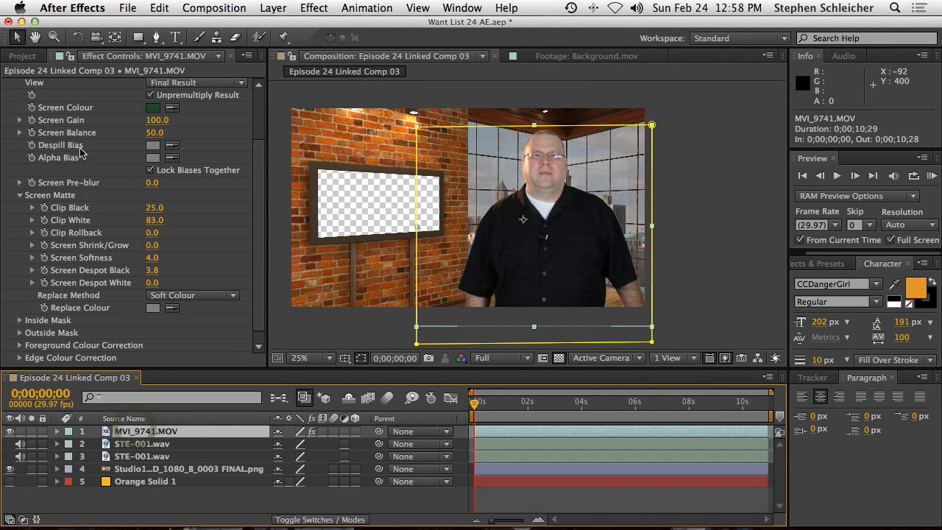
{"action": "scroll", "coordinate": [77, 171], "scroll_direction": "up", "scroll_amount": 1}
{"action": "scroll", "coordinate": [80, 158], "scroll_direction": "up", "scroll_amount": 3}
{"action": "left_click", "coordinate": [9, 85]}
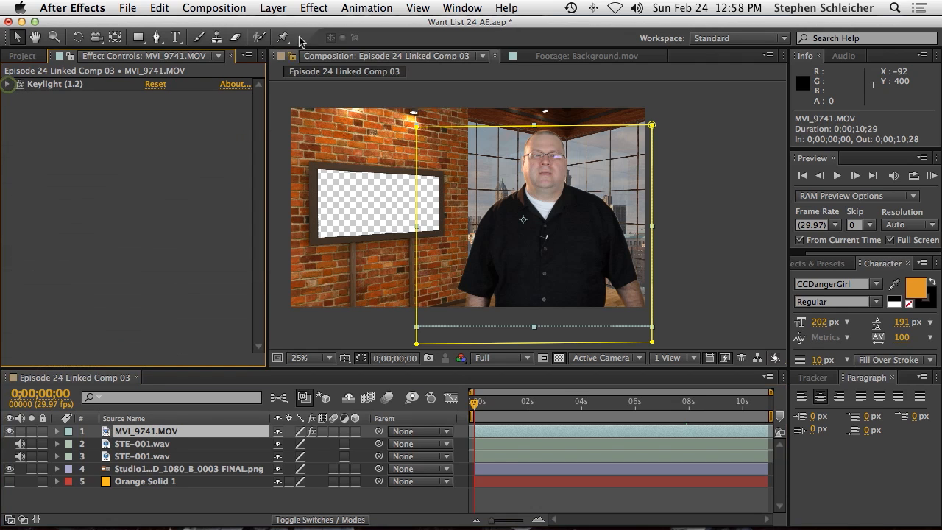
{"action": "left_click", "coordinate": [313, 8]}
{"action": "mouse_move", "coordinate": [360, 231]}
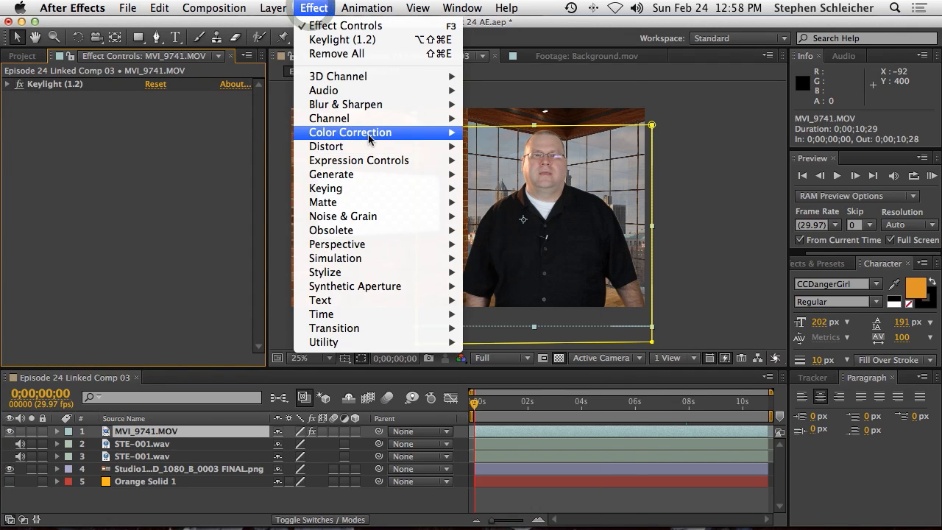
{"action": "mouse_move", "coordinate": [394, 136]}
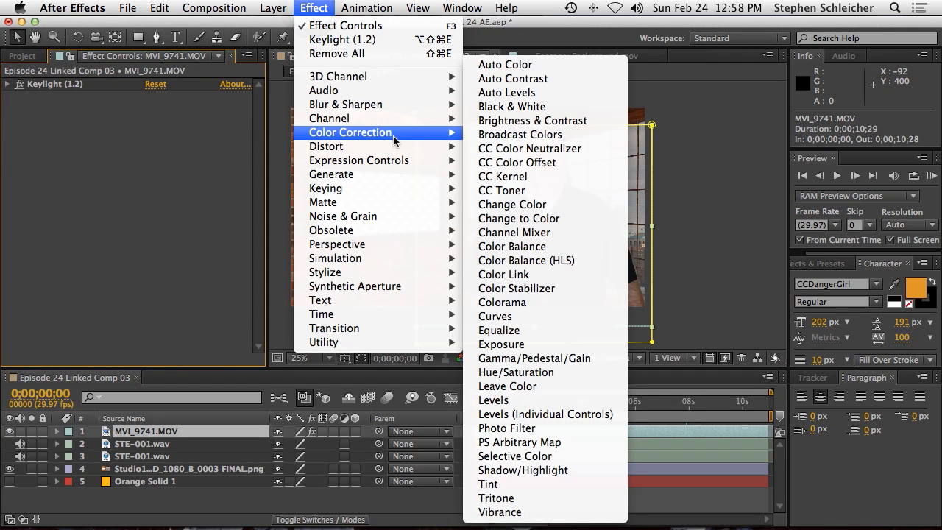
{"action": "left_click", "coordinate": [557, 125]}
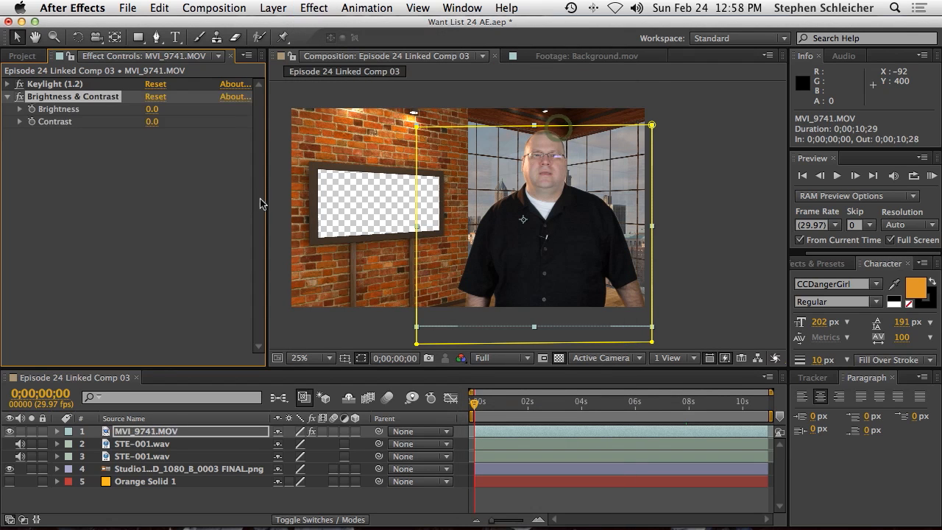
Set the Contrast of the Brightness & Contrast effect to 10
{"action": "left_click_drag", "start_coordinate": [151, 122], "coordinate": [163, 136]}
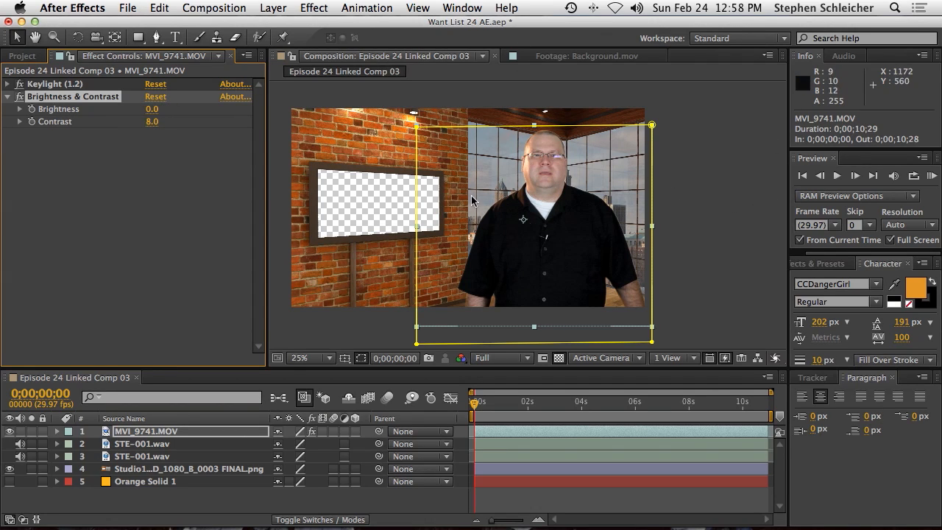
{"action": "left_click", "coordinate": [151, 130]}
{"action": "type", "text": "10"}
{"action": "key", "text": "Return"}
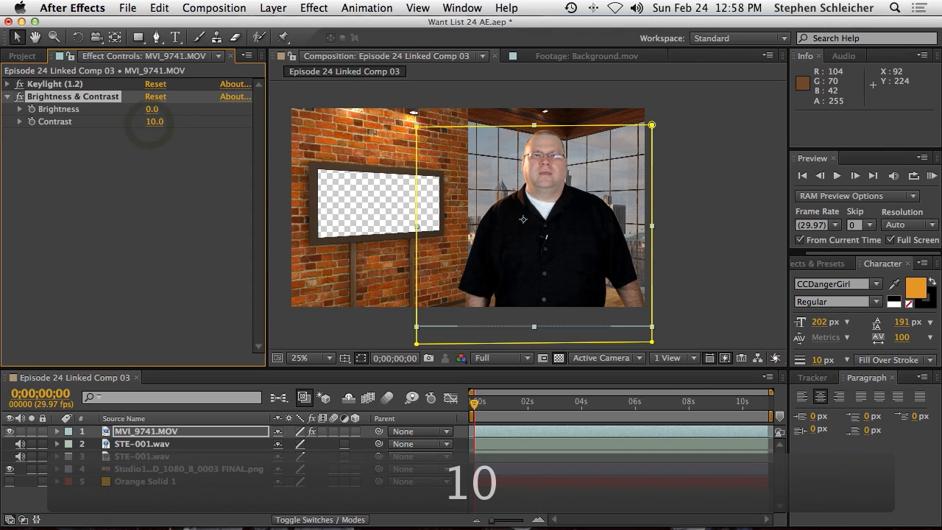
Add a Curves effect to MVI_9741.MOV and delete its Brightness & Contrast effect
{"action": "left_click", "coordinate": [319, 12]}
{"action": "mouse_move", "coordinate": [397, 132]}
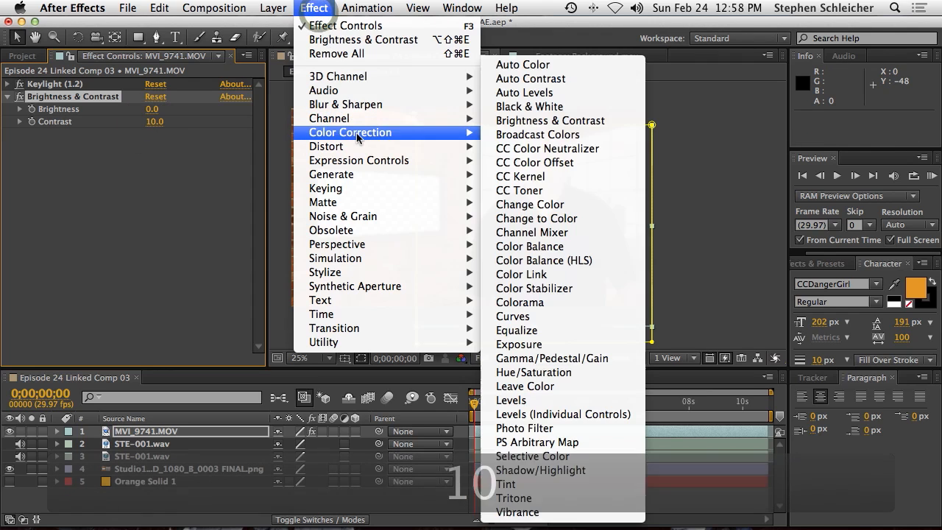
{"action": "left_click", "coordinate": [574, 316]}
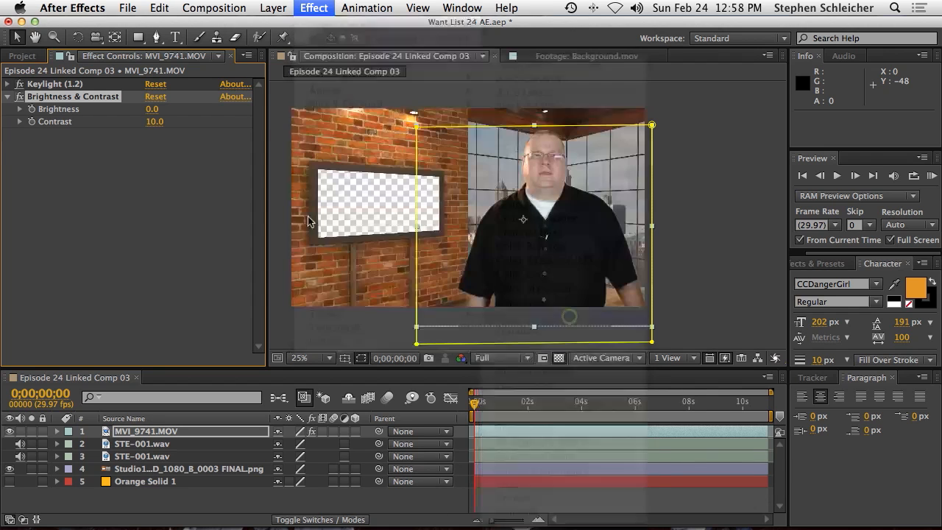
{"action": "left_click", "coordinate": [49, 99]}
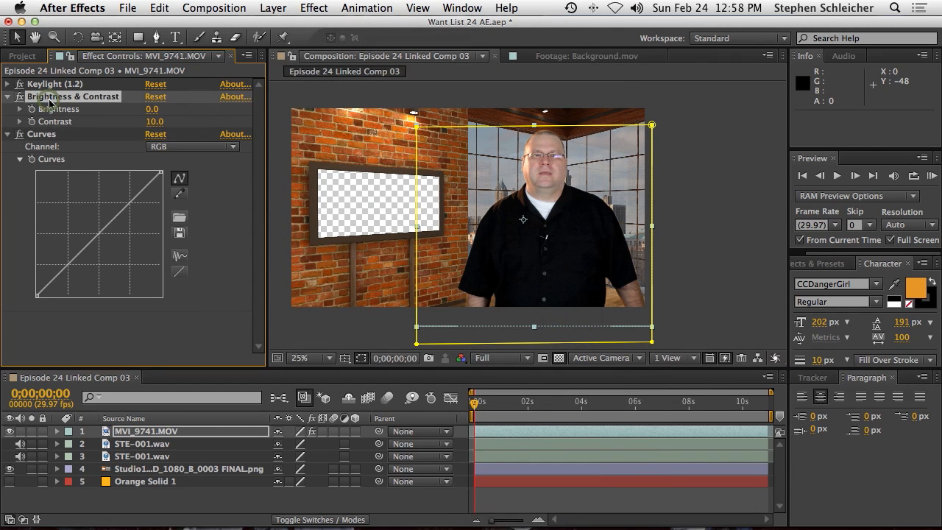
{"action": "key", "text": "Delete"}
Try an S-shaped RGB curve with raised highlights and lowered shadows, and undo both adjustments
{"action": "left_click_drag", "start_coordinate": [131, 168], "coordinate": [130, 159]}
{"action": "left_click_drag", "start_coordinate": [65, 225], "coordinate": [67, 237]}
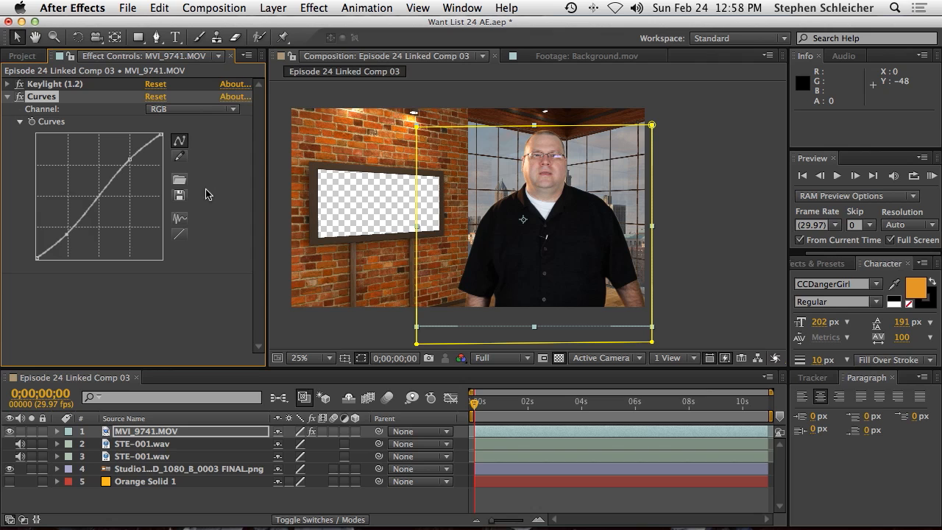
{"action": "key", "text": "super+z"}
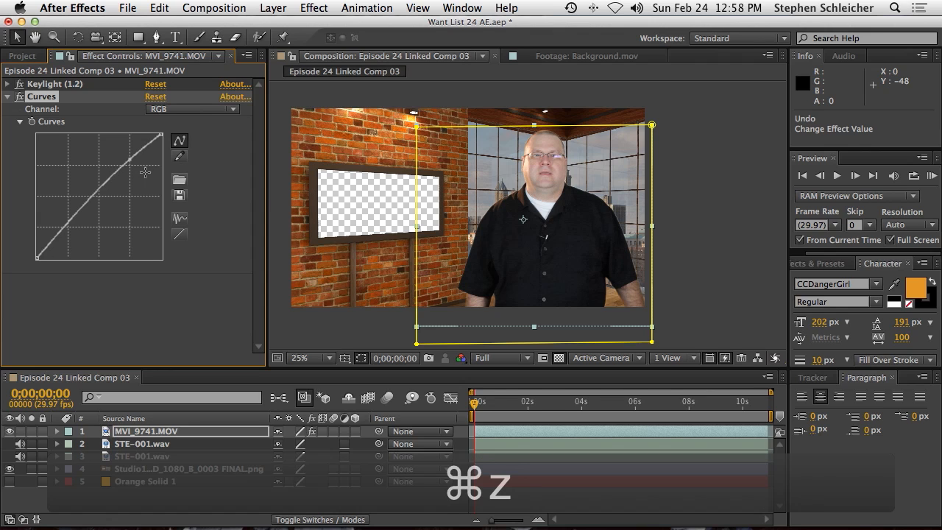
{"action": "key", "text": "super+z"}
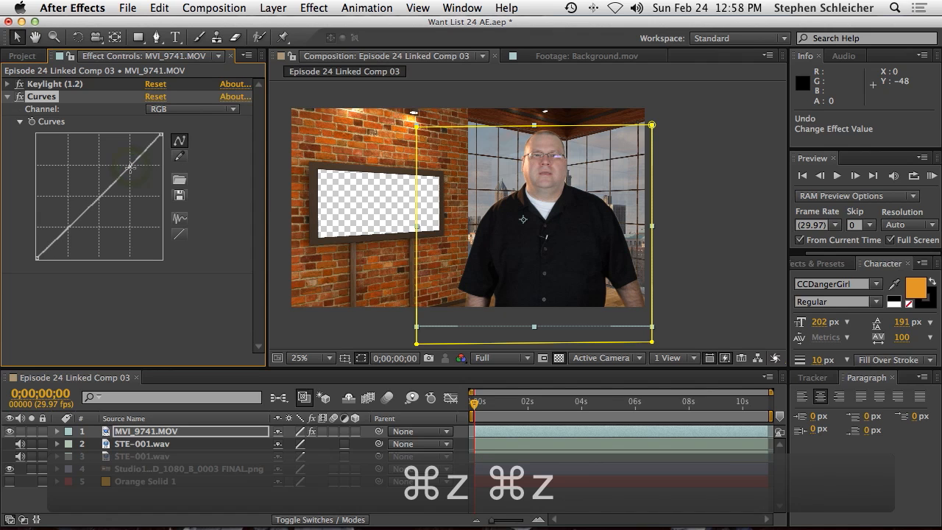
Lower the RGB curve's shadows slightly and place highlight and shadow points on the Red curve, nudging the highlights up
{"action": "left_click_drag", "start_coordinate": [67, 229], "coordinate": [69, 231]}
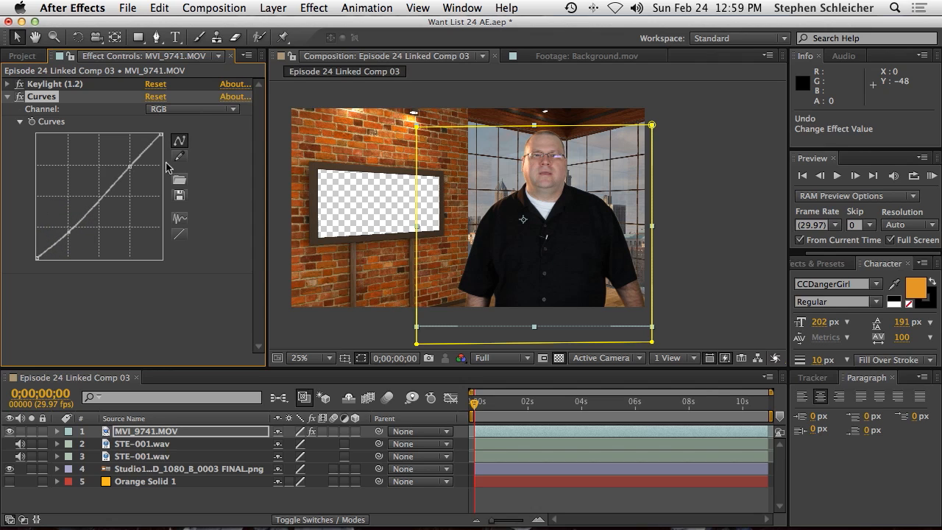
{"action": "left_click", "coordinate": [235, 110]}
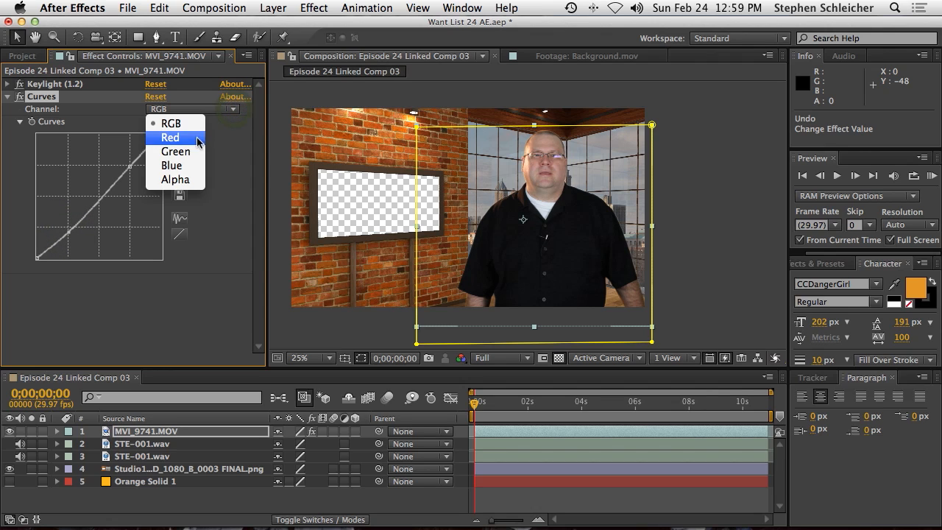
{"action": "left_click", "coordinate": [209, 137]}
{"action": "left_click", "coordinate": [131, 168]}
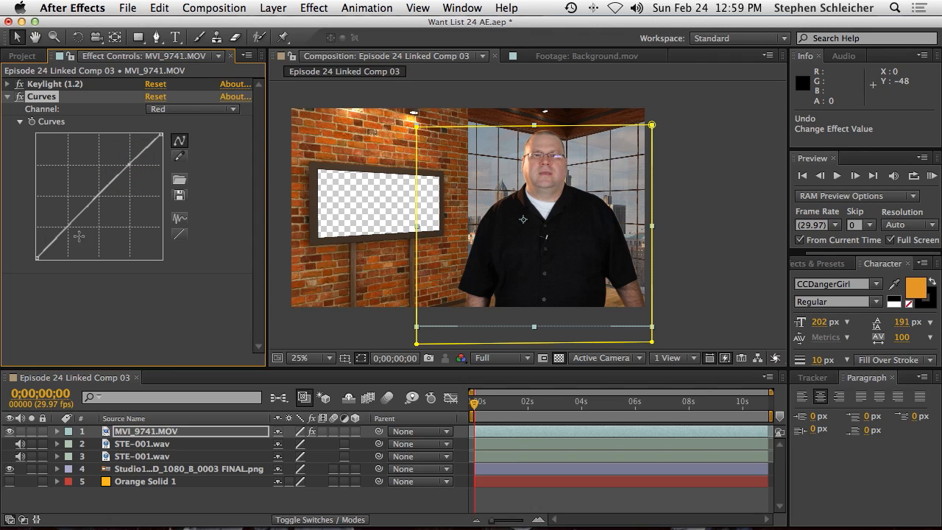
{"action": "mouse_move", "coordinate": [67, 229]}
{"action": "left_mouse_down"}
{"action": "mouse_move", "coordinate": [73, 236]}
{"action": "mouse_move", "coordinate": [68, 228]}
{"action": "left_mouse_up"}
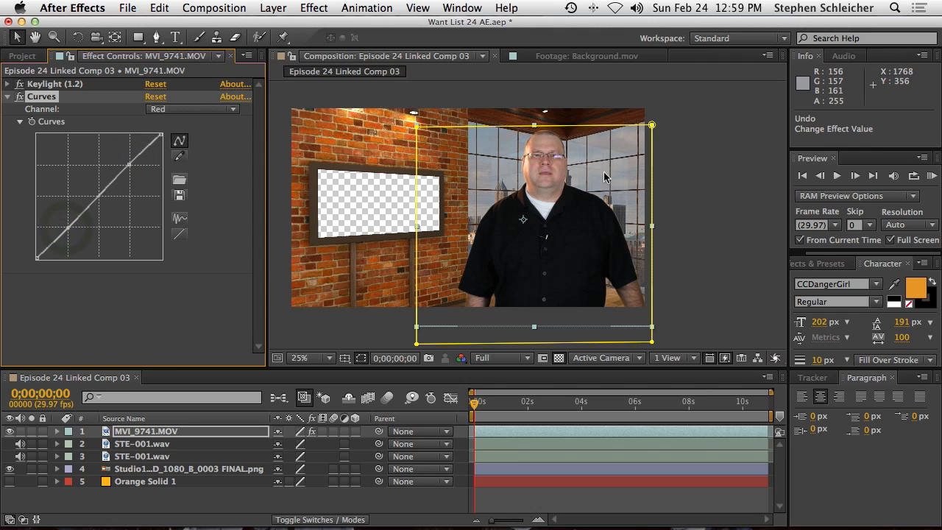
Zoom in on the presenter, move to 0;00;10;28 and toggle the Curves effect to compare the image with and without it
{"action": "scroll", "coordinate": [549, 179], "scroll_direction": "up", "scroll_amount": 2}
{"action": "key", "text": "space"}
{"action": "left_click_drag", "start_coordinate": [549, 129], "coordinate": [550, 216]}
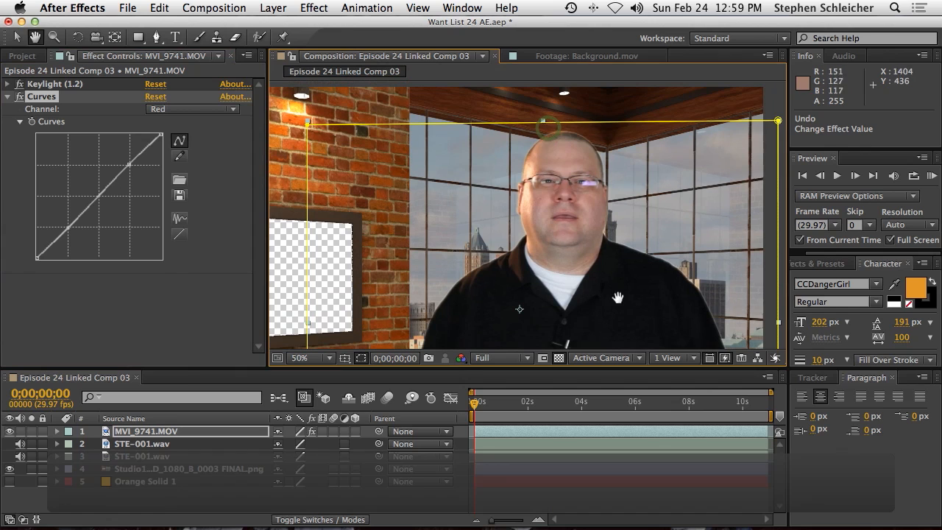
{"action": "left_click_drag", "start_coordinate": [758, 403], "coordinate": [768, 403]}
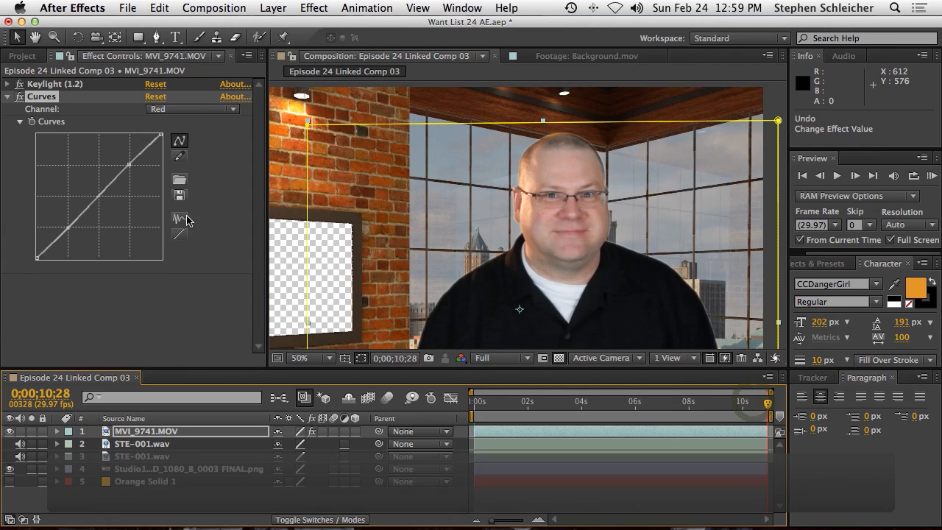
{"action": "left_click", "coordinate": [17, 97]}
{"action": "left_click", "coordinate": [17, 98]}
{"action": "left_click", "coordinate": [17, 97]}
{"action": "left_click", "coordinate": [17, 97]}
{"action": "left_click", "coordinate": [17, 98]}
{"action": "left_click", "coordinate": [17, 98]}
{"action": "left_click", "coordinate": [17, 98]}
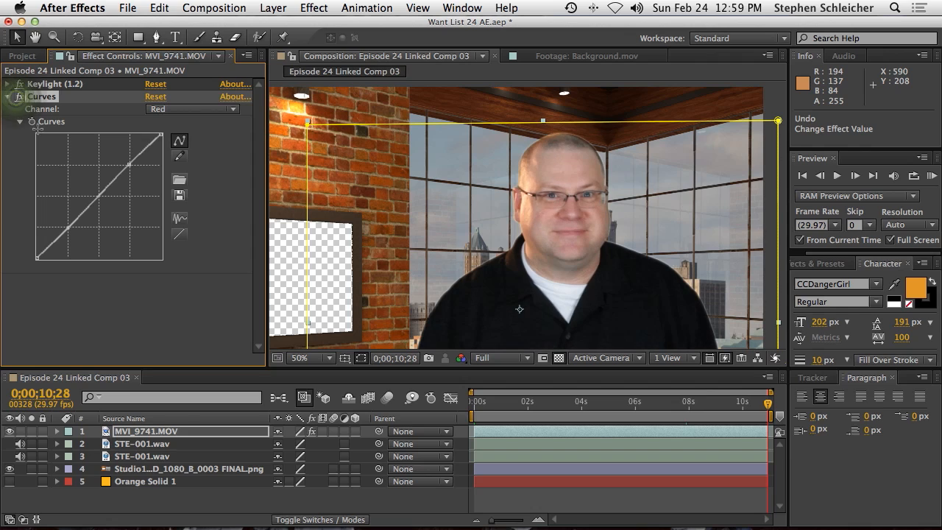
Fine-tune the Red and Green highlight points and the Blue midtone point of the Curves effect
{"action": "left_click", "coordinate": [129, 165]}
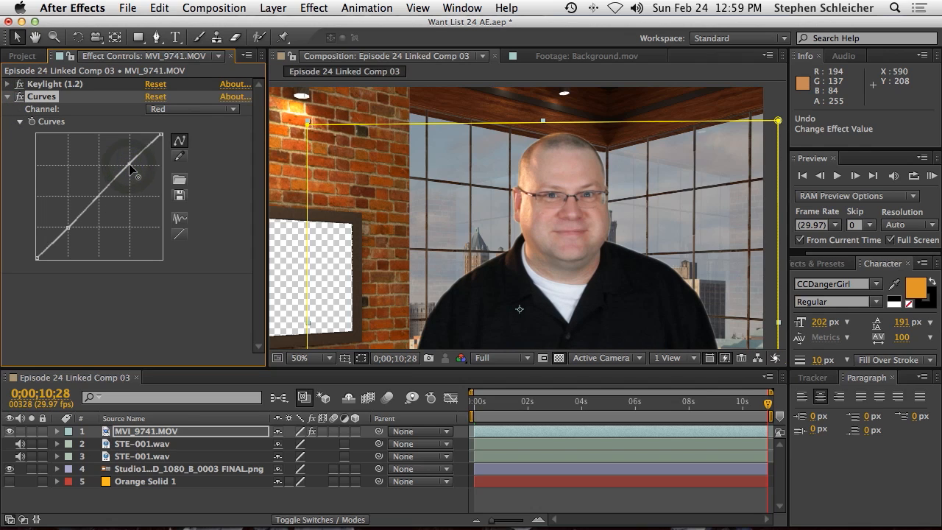
{"action": "left_click", "coordinate": [190, 109]}
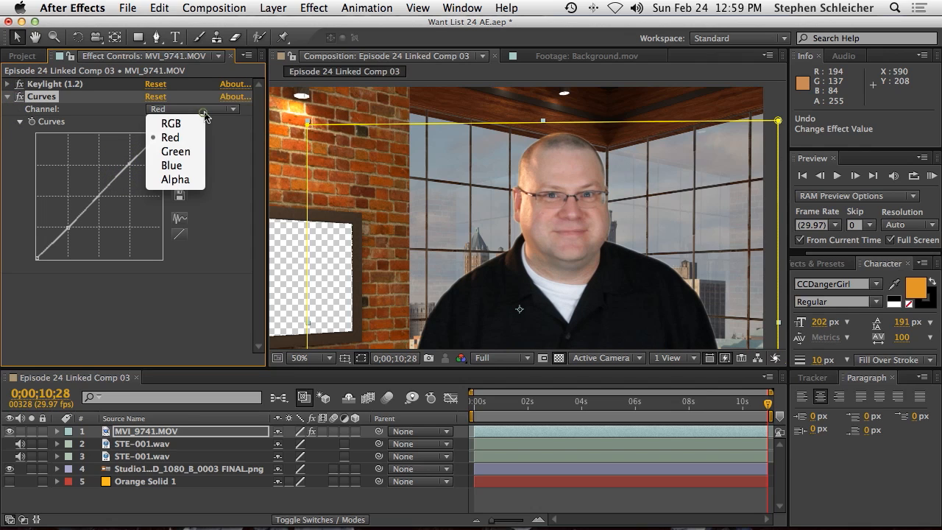
{"action": "left_click", "coordinate": [200, 155]}
{"action": "left_click", "coordinate": [130, 166]}
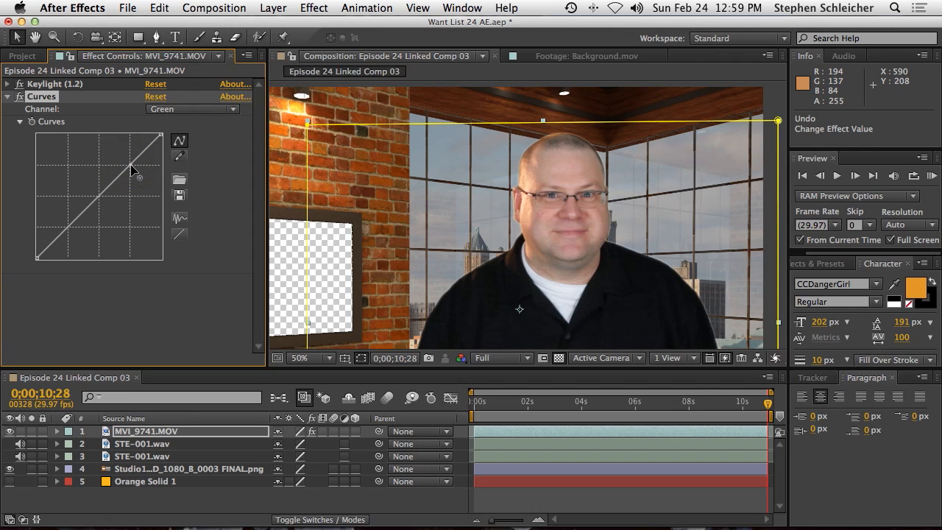
{"action": "left_click", "coordinate": [190, 111]}
{"action": "left_click", "coordinate": [195, 167]}
{"action": "left_click", "coordinate": [101, 194]}
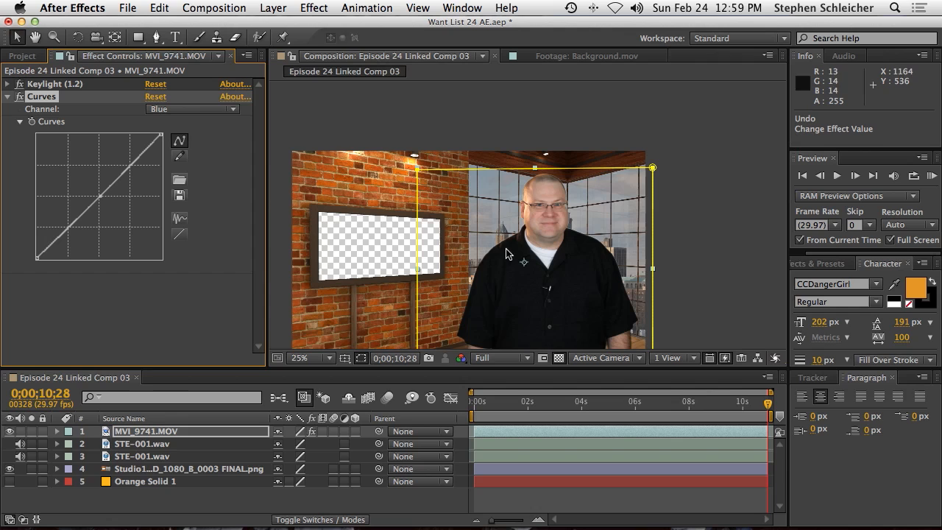
Fit the composition in the viewer up to 100% and delete the Orange Solid 1 layer
{"action": "scroll", "coordinate": [505, 223], "scroll_direction": "down", "scroll_amount": 2}
{"action": "left_click", "coordinate": [400, 511]}
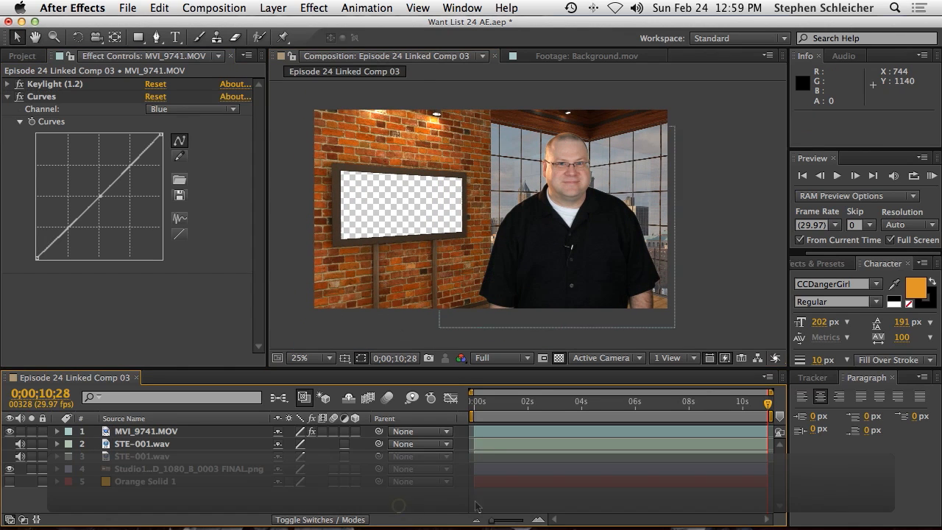
{"action": "left_click", "coordinate": [324, 358]}
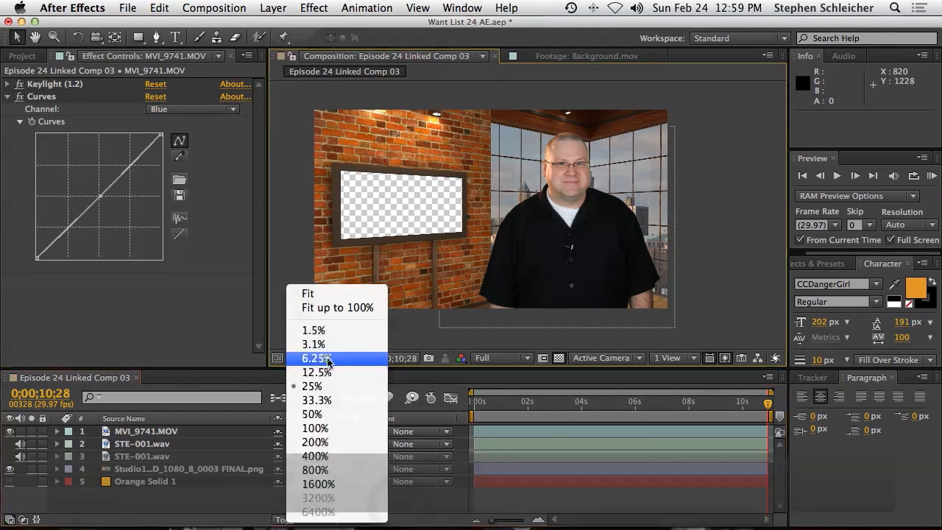
{"action": "left_click", "coordinate": [336, 308]}
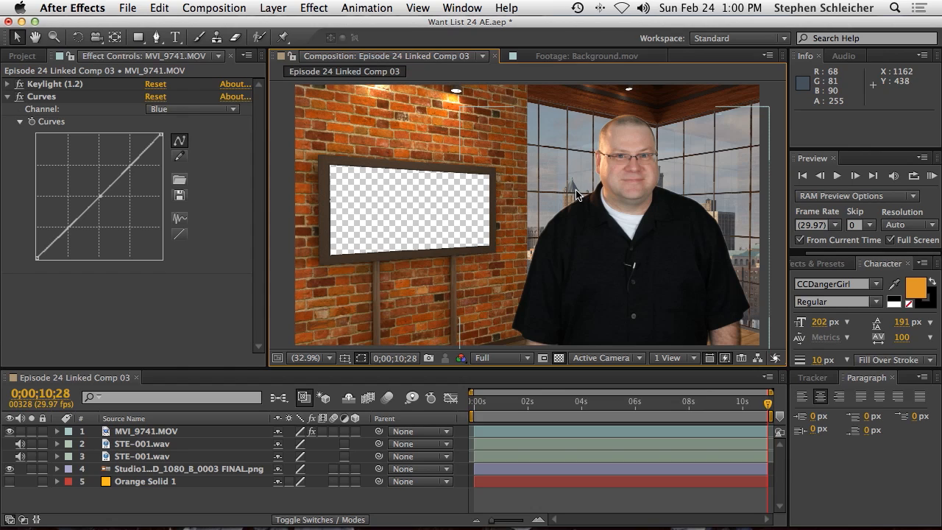
{"action": "left_click", "coordinate": [767, 406]}
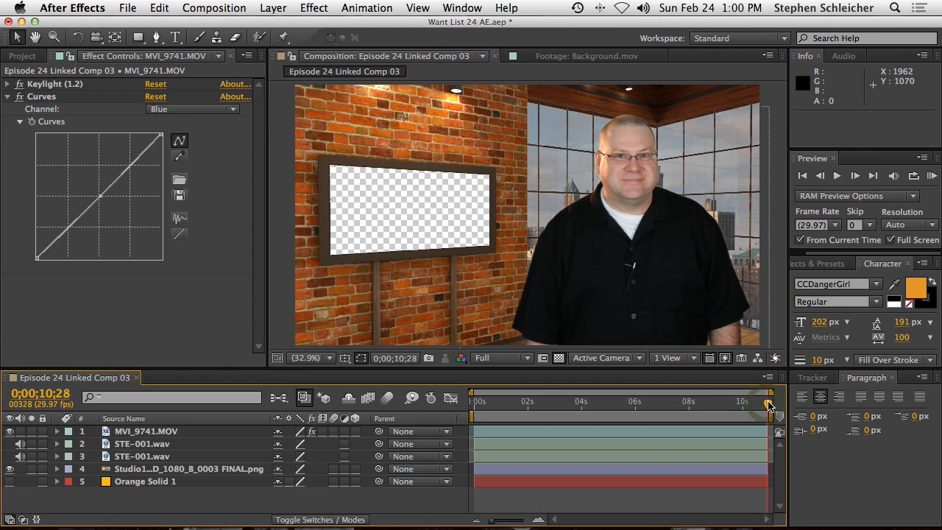
{"action": "left_click", "coordinate": [147, 482]}
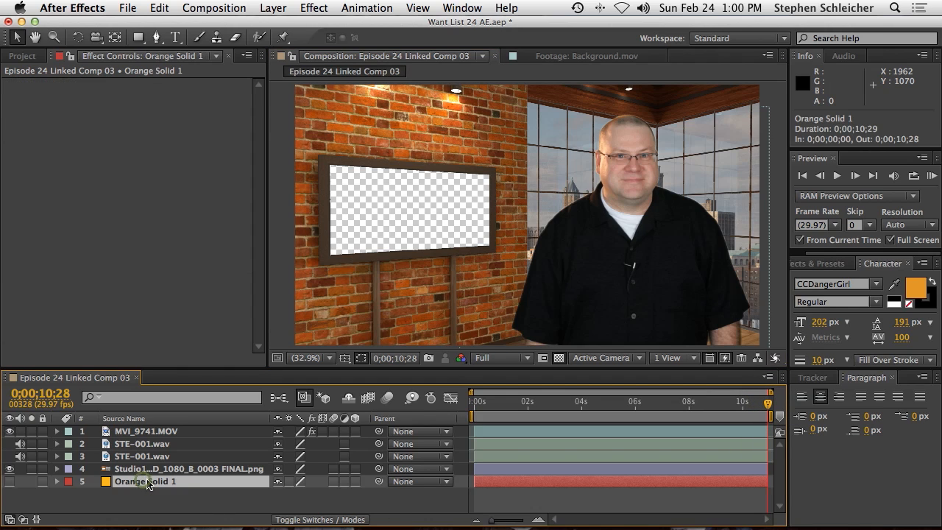
{"action": "key", "text": "Delete"}
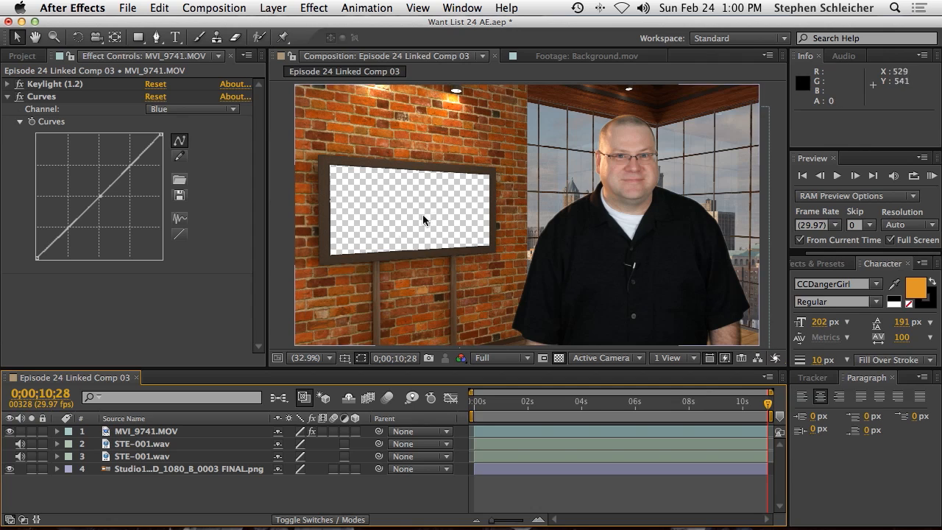
Create a new composition with the HDTV 1080 29.97 preset and a duration of 15 seconds
{"action": "left_click", "coordinate": [22, 56]}
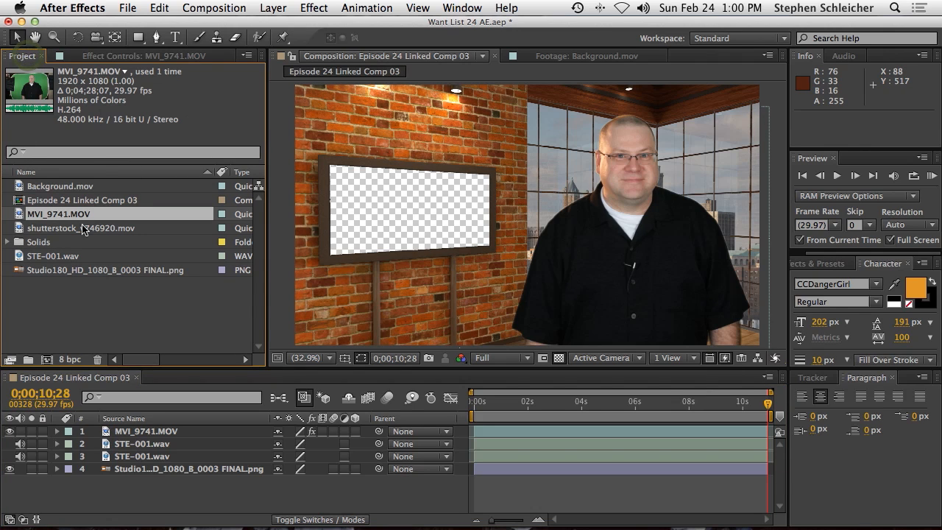
{"action": "left_click", "coordinate": [71, 292]}
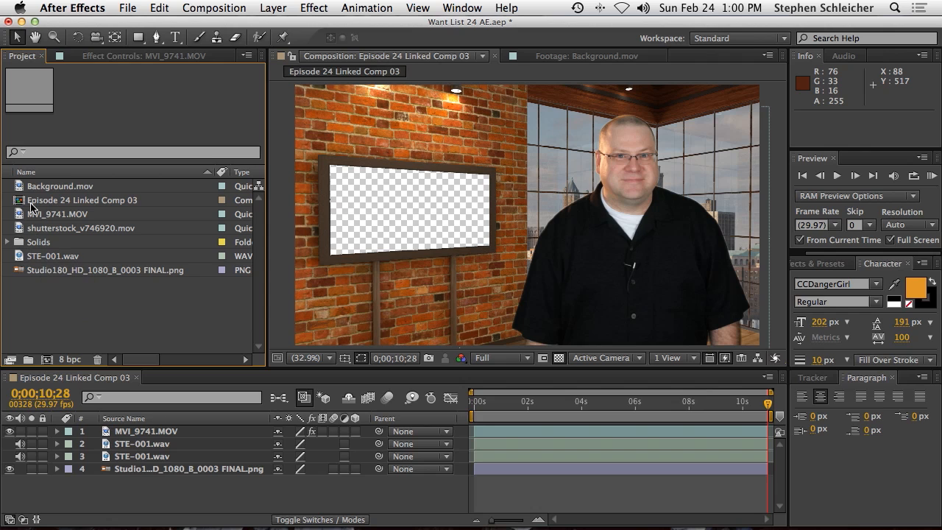
{"action": "key", "text": "super+n"}
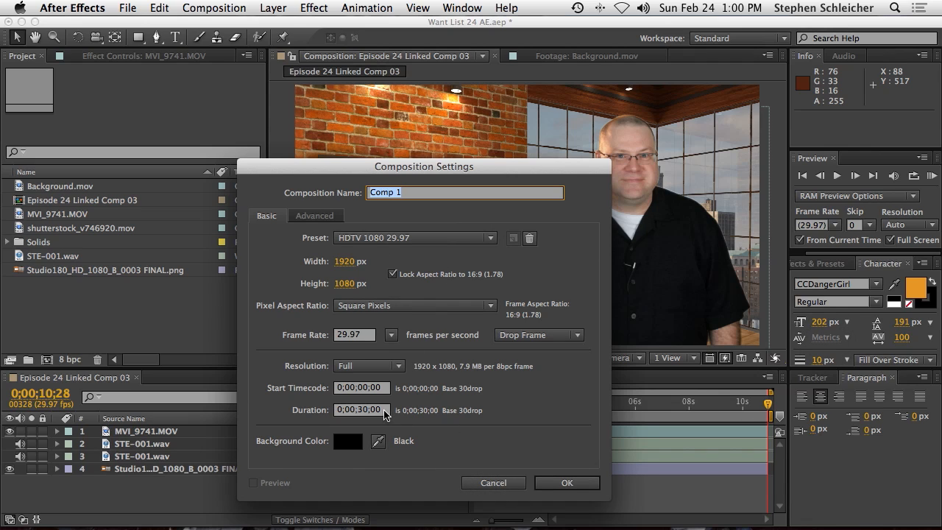
{"action": "left_click", "coordinate": [376, 414]}
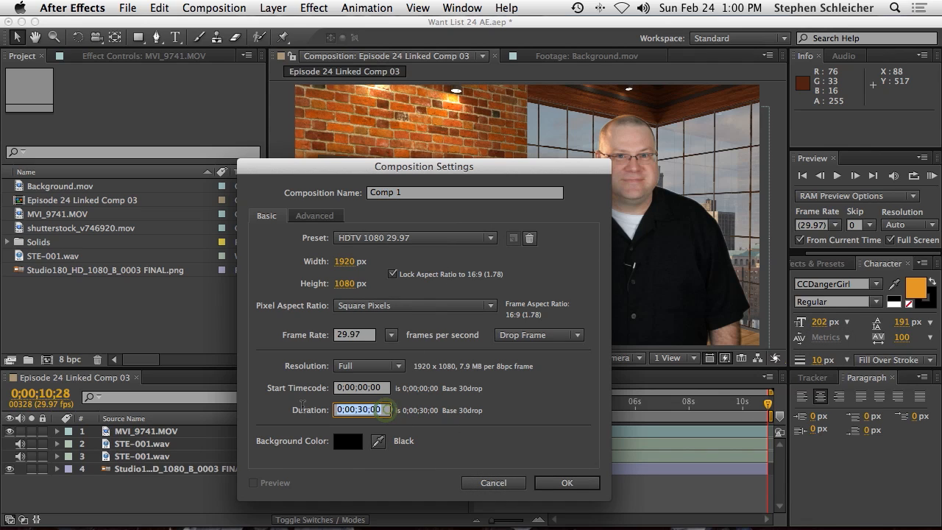
{"action": "type", "text": "15."}
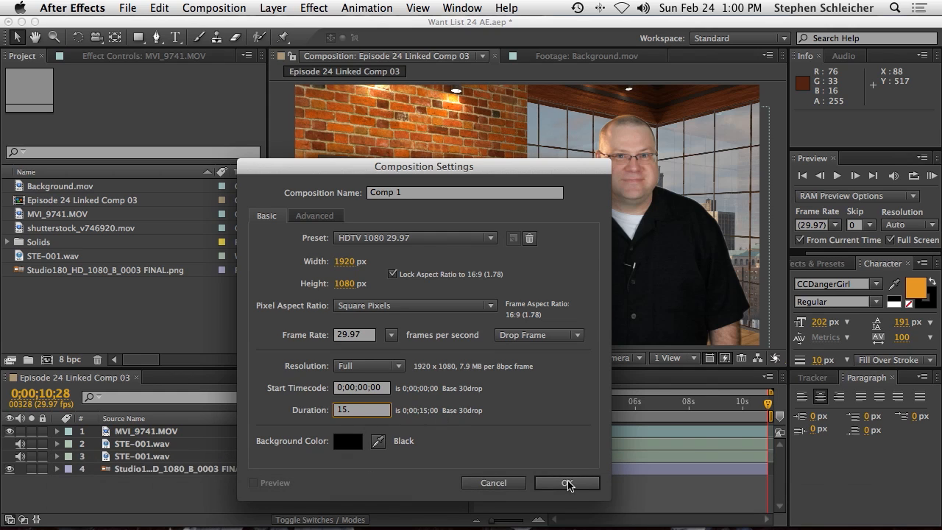
{"action": "left_click", "coordinate": [567, 483]}
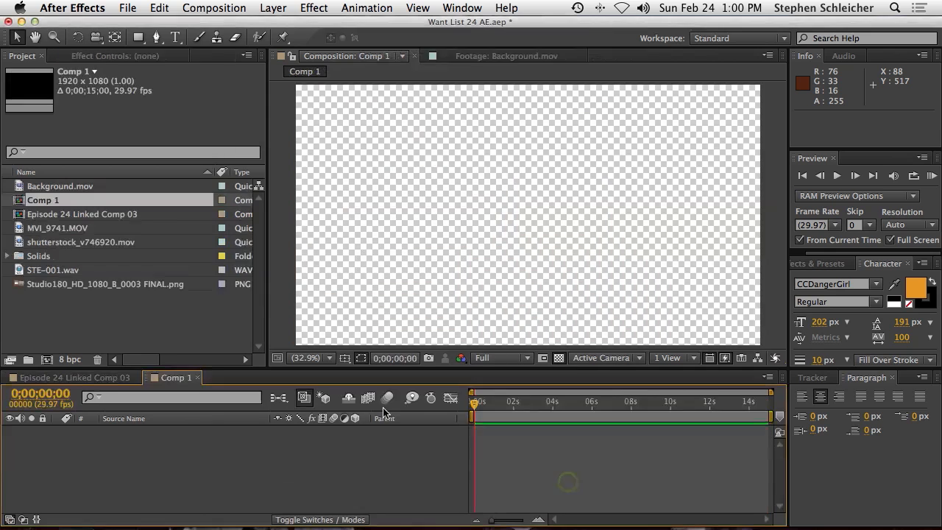
Add Background.mov to Comp 1, fit it to the comp width and set its scale to 137.3%
{"action": "left_click_drag", "start_coordinate": [46, 267], "coordinate": [77, 459]}
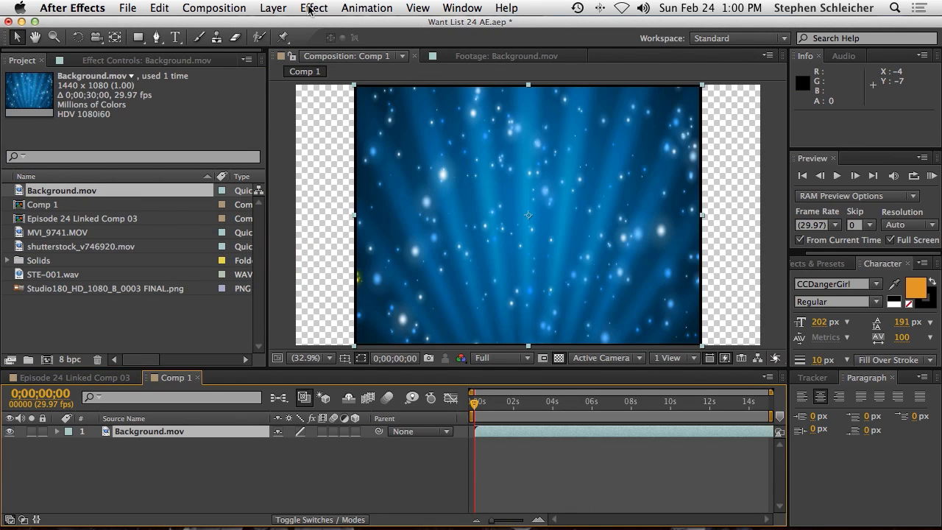
{"action": "left_click", "coordinate": [273, 8]}
{"action": "mouse_move", "coordinate": [324, 155]}
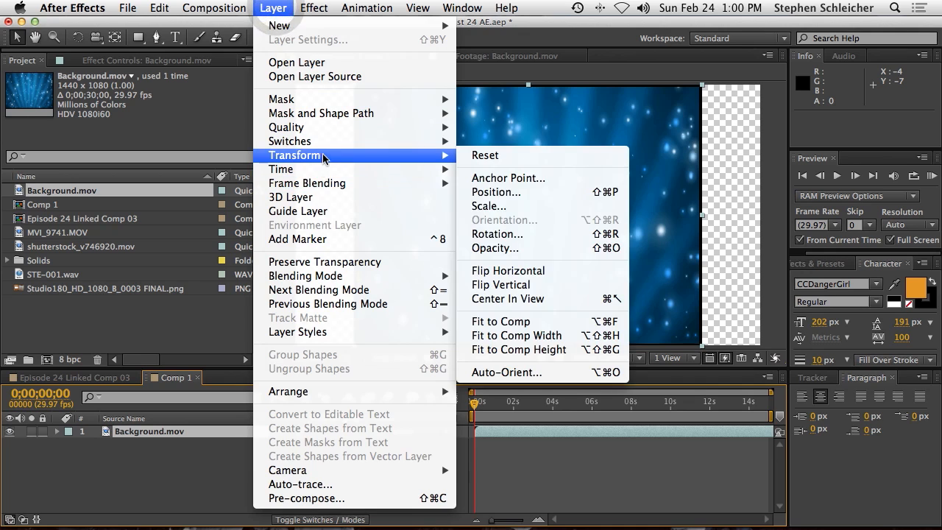
{"action": "left_click", "coordinate": [559, 335]}
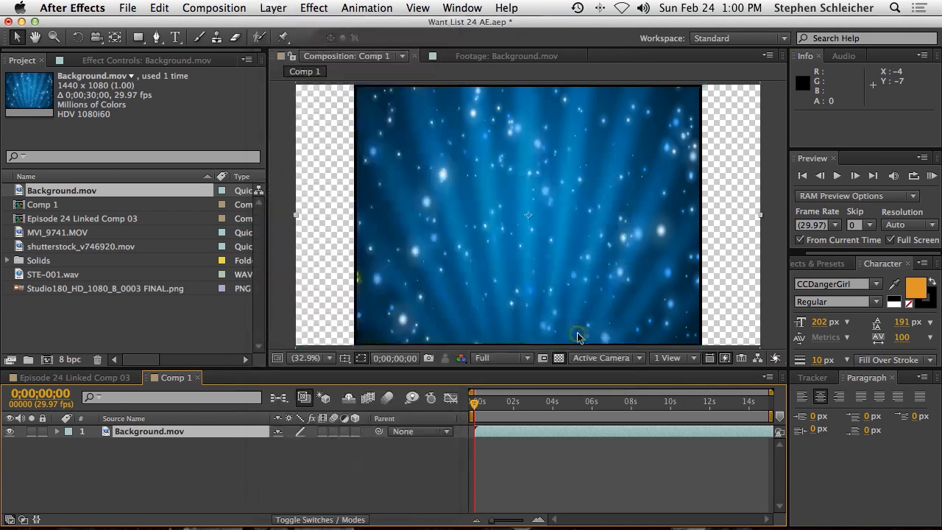
{"action": "key", "text": "s"}
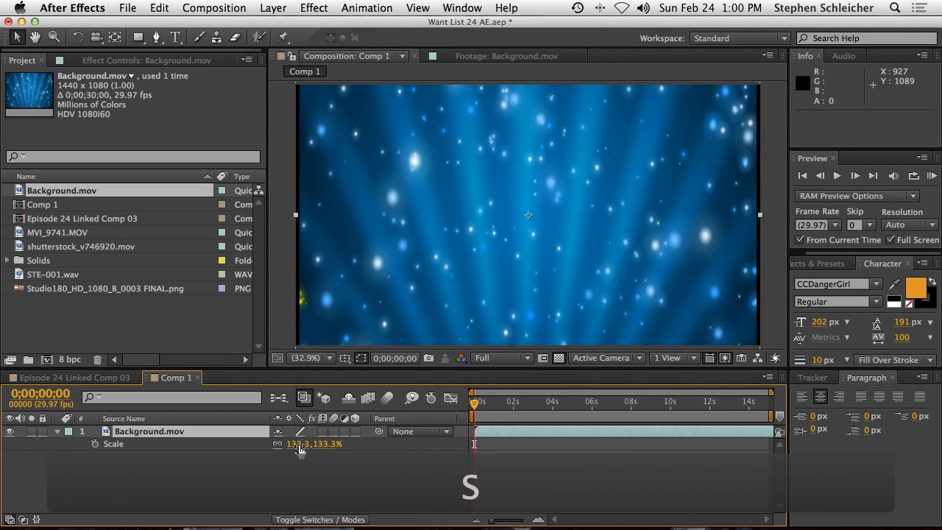
{"action": "mouse_move", "coordinate": [297, 447]}
{"action": "left_mouse_down"}
{"action": "mouse_move", "coordinate": [331, 447]}
{"action": "mouse_move", "coordinate": [309, 447]}
{"action": "left_mouse_up"}
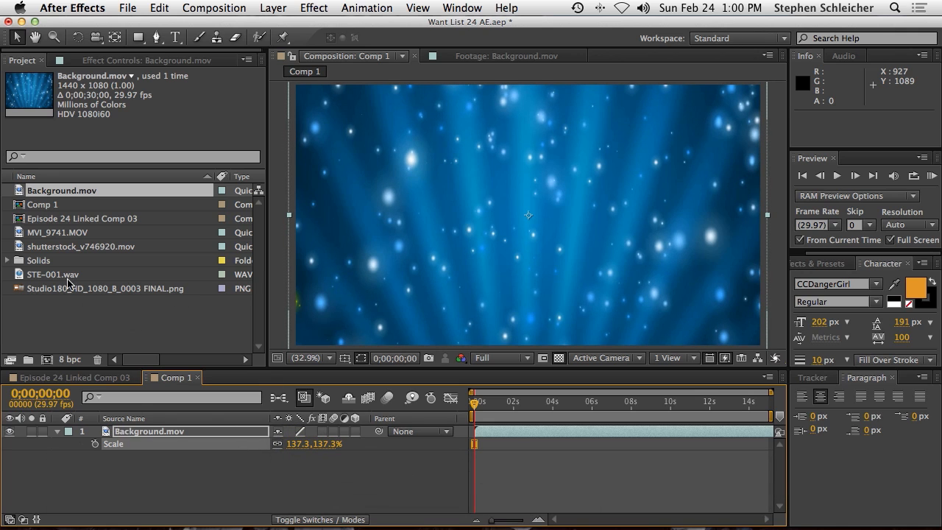
Add shutterstock_v746920.mov above Background.mov in Comp 1 and set its blending mode to Screen
{"action": "left_click_drag", "start_coordinate": [22, 247], "coordinate": [138, 436]}
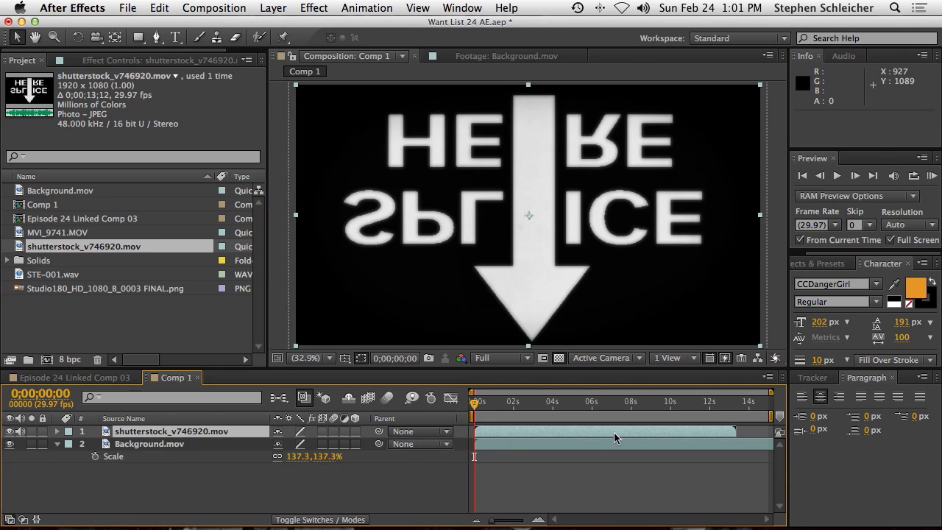
{"action": "left_click", "coordinate": [307, 519]}
{"action": "left_click", "coordinate": [318, 434]}
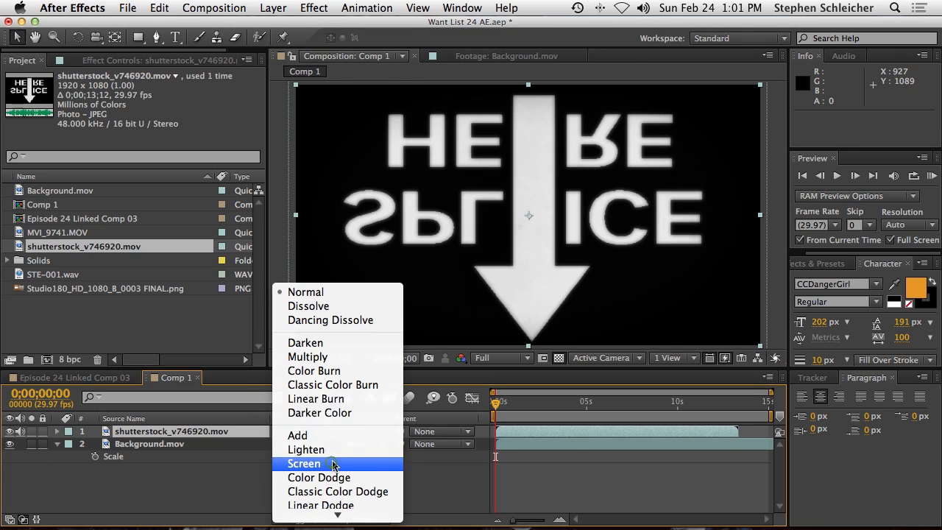
{"action": "left_click", "coordinate": [331, 463]}
{"action": "left_click", "coordinate": [317, 435]}
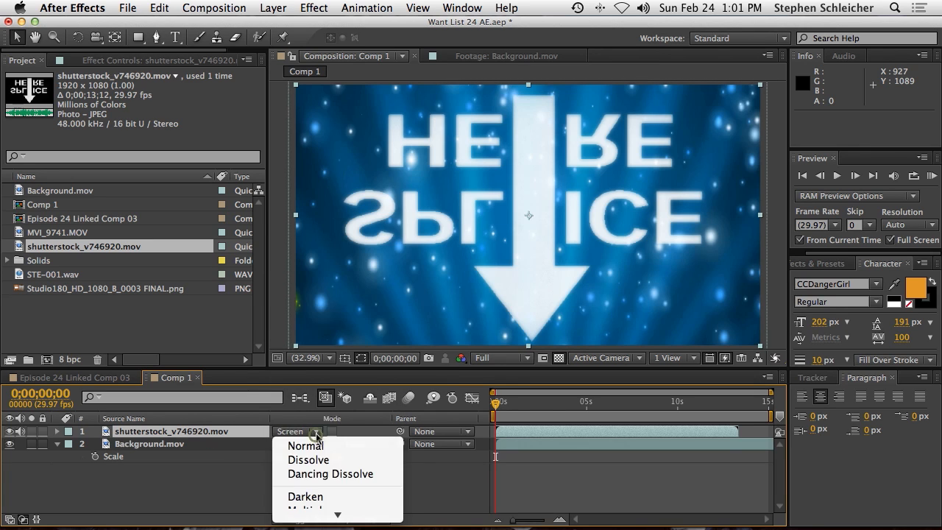
{"action": "left_click", "coordinate": [452, 482]}
At 0;00;04;03, try the Add blending mode on the shutterstock clip and settle on Multiply
{"action": "left_click_drag", "start_coordinate": [502, 405], "coordinate": [570, 409]}
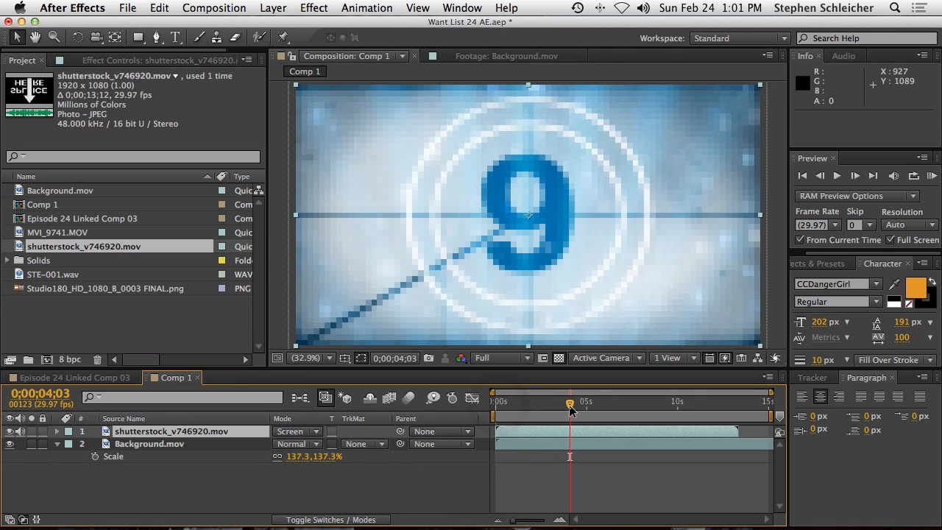
{"action": "left_click", "coordinate": [315, 432]}
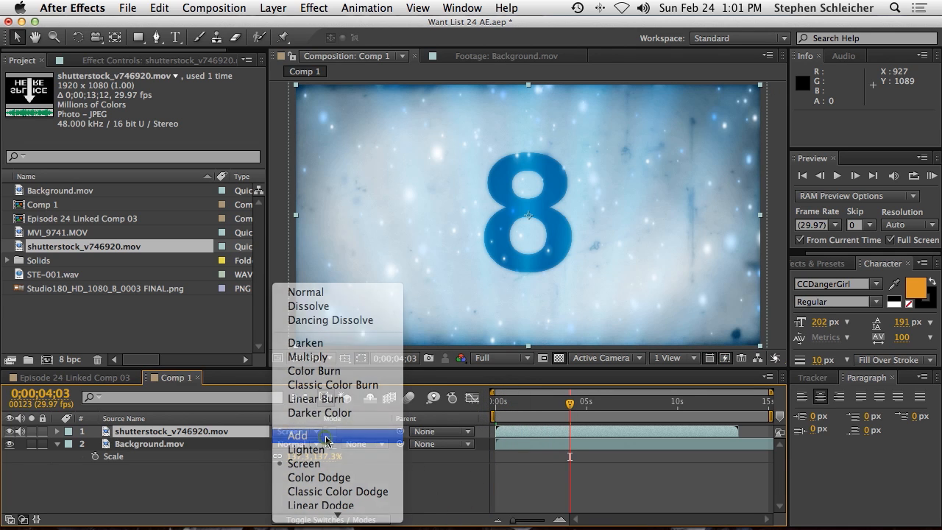
{"action": "left_click", "coordinate": [327, 438]}
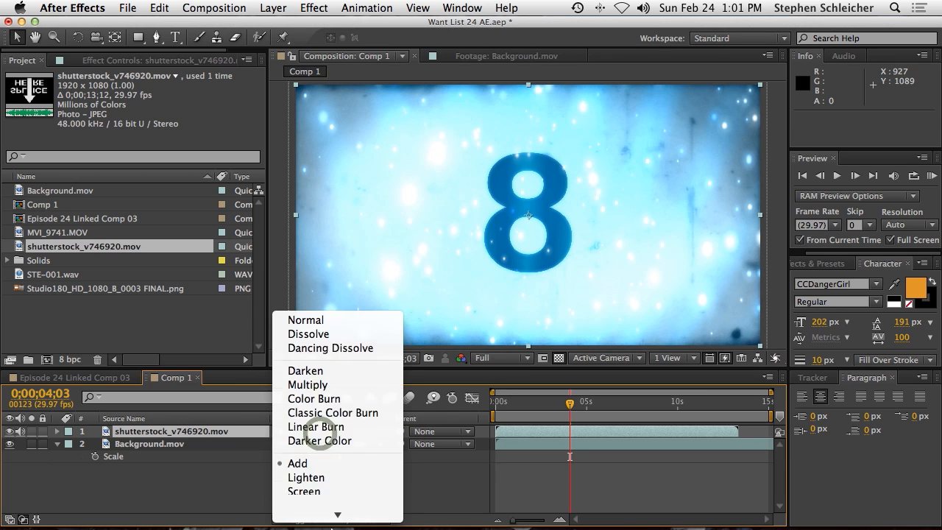
{"action": "left_click", "coordinate": [327, 332]}
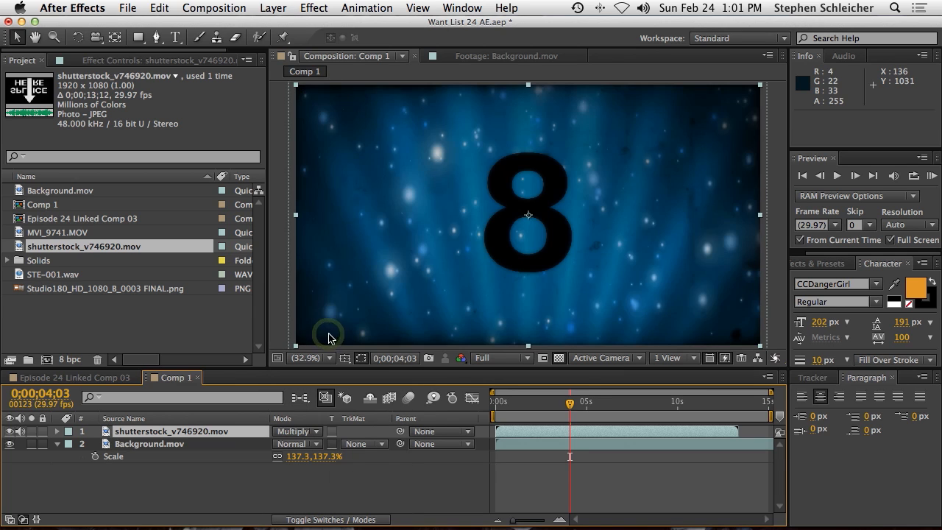
{"action": "left_click_drag", "start_coordinate": [572, 409], "coordinate": [464, 415]}
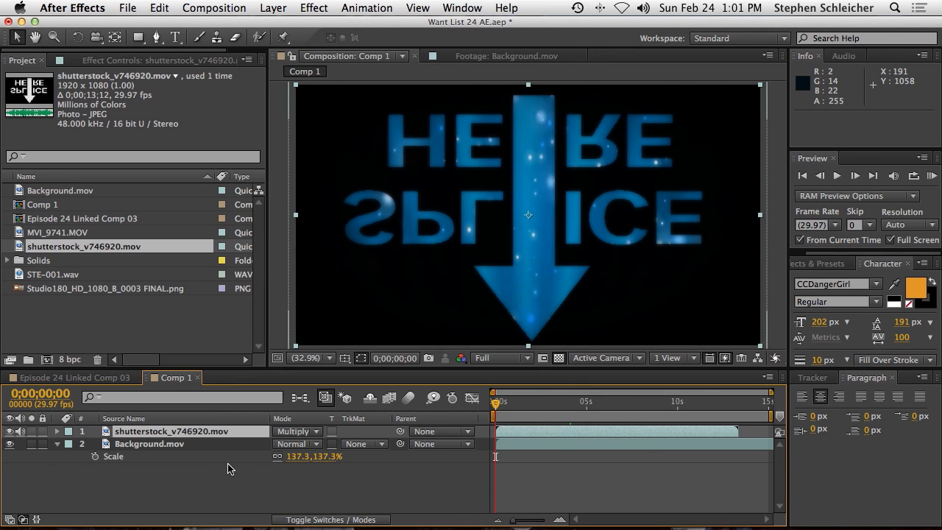
Return to Episode 24 Linked Comp 03 and rename Comp 1 in the project as Monitor Countdown
{"action": "left_click", "coordinate": [81, 377]}
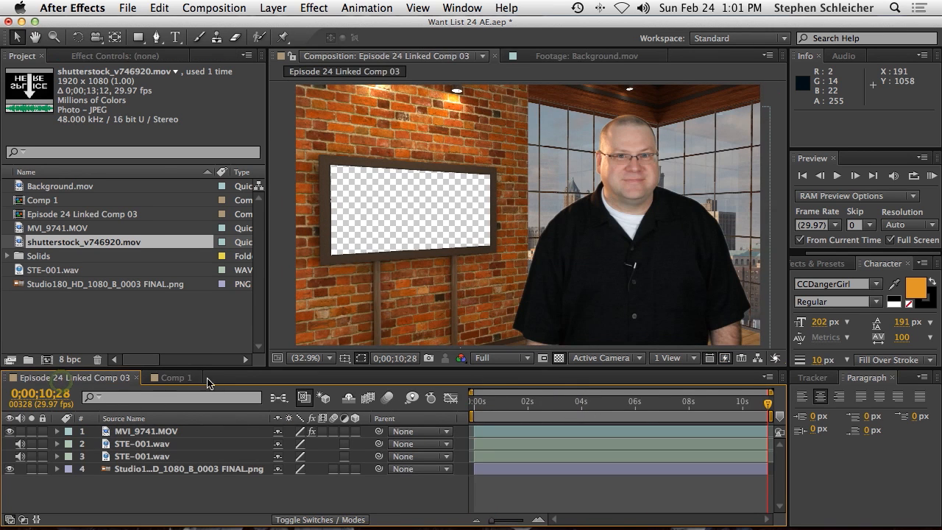
{"action": "left_click", "coordinate": [37, 200]}
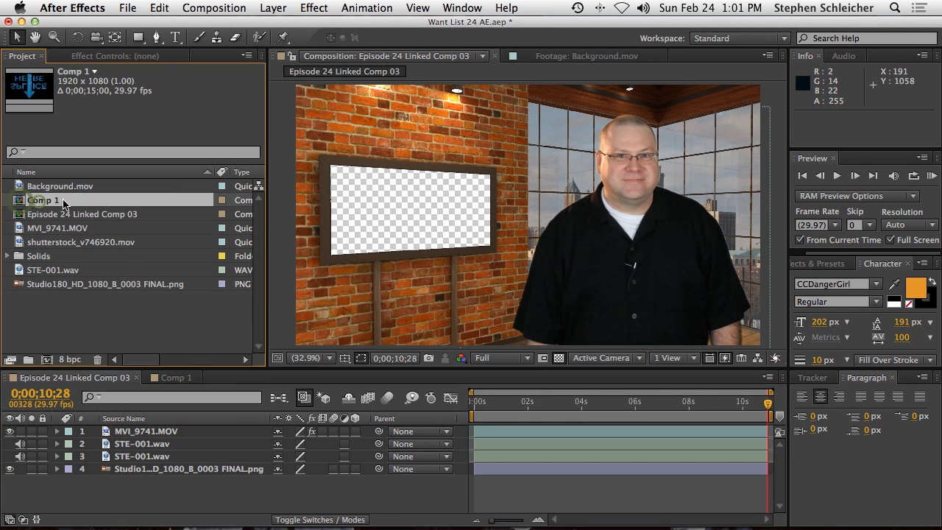
{"action": "key", "text": "Return"}
{"action": "type", "text": "Background Comp"}
{"action": "key", "text": "BackSpace"}
{"action": "key", "text": "BackSpace"}
{"action": "key", "text": "BackSpace"}
{"action": "key", "text": "BackSpace"}
{"action": "key", "text": "BackSpace"}
{"action": "key", "text": "BackSpace"}
{"action": "key", "text": "BackSpace"}
{"action": "key", "text": "BackSpace"}
{"action": "key", "text": "BackSpace"}
{"action": "key", "text": "BackSpace"}
{"action": "key", "text": "BackSpace"}
{"action": "key", "text": "BackSpace"}
{"action": "key", "text": "BackSpace"}
{"action": "key", "text": "BackSpace"}
{"action": "key", "text": "BackSpace"}
{"action": "type", "text": "Monitor Count"}
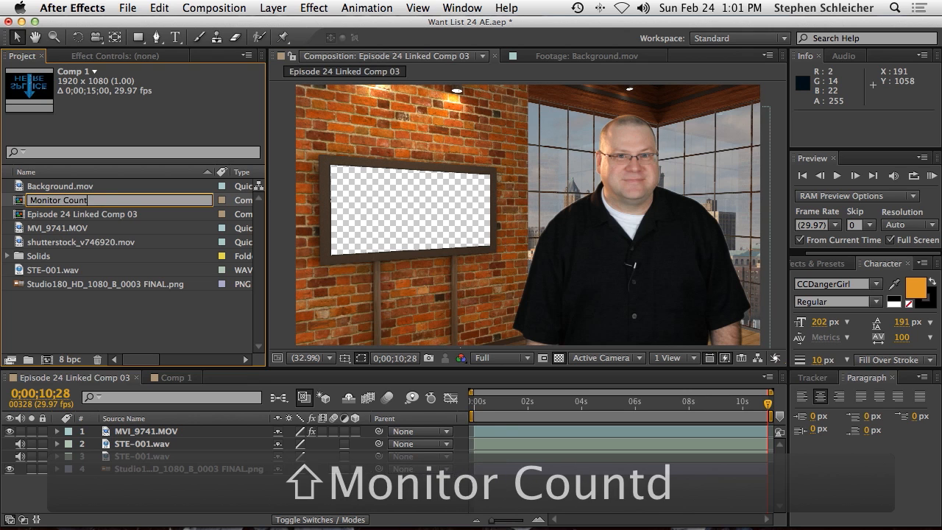
{"action": "type", "text": "down"}
{"action": "key", "text": "Return"}
Add Monitor Countdown beneath the studio image as a 3D layer and set its Y orientation to 324°
{"action": "left_click_drag", "start_coordinate": [30, 217], "coordinate": [111, 482]}
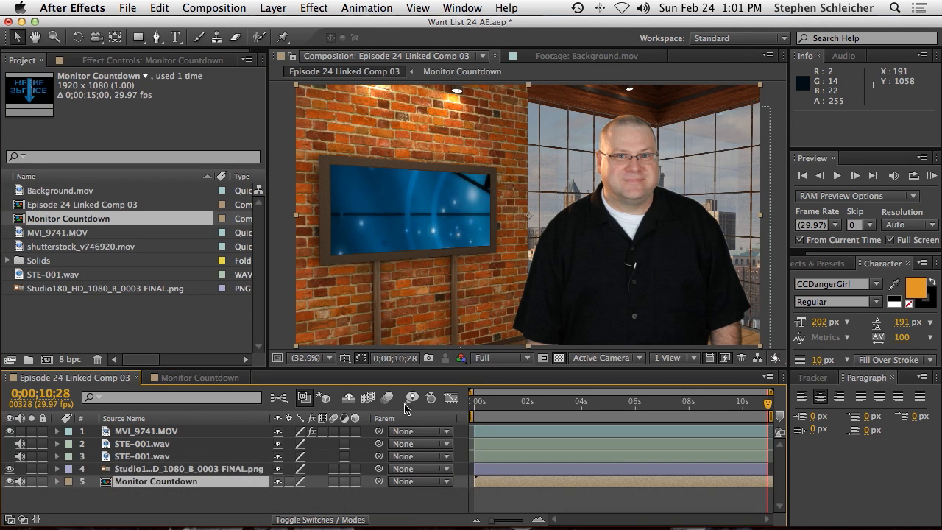
{"action": "left_click", "coordinate": [357, 481]}
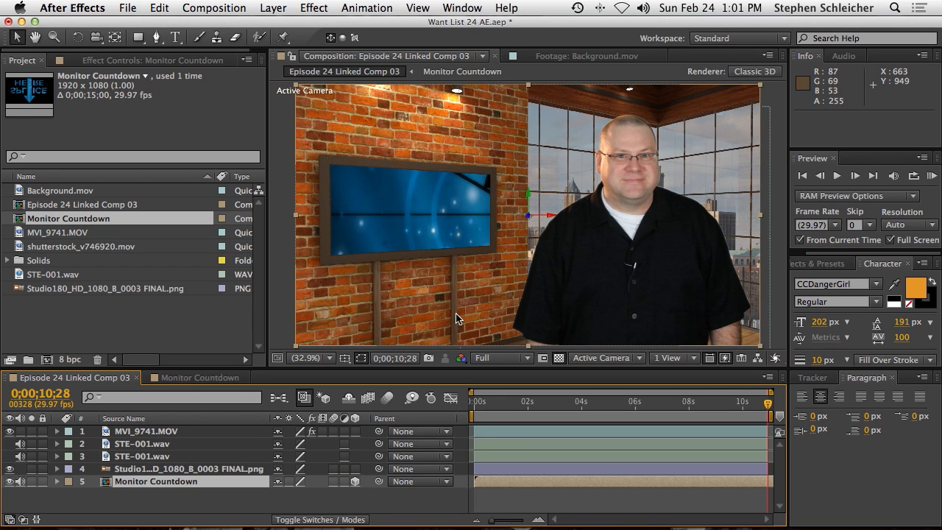
{"action": "key", "text": "r"}
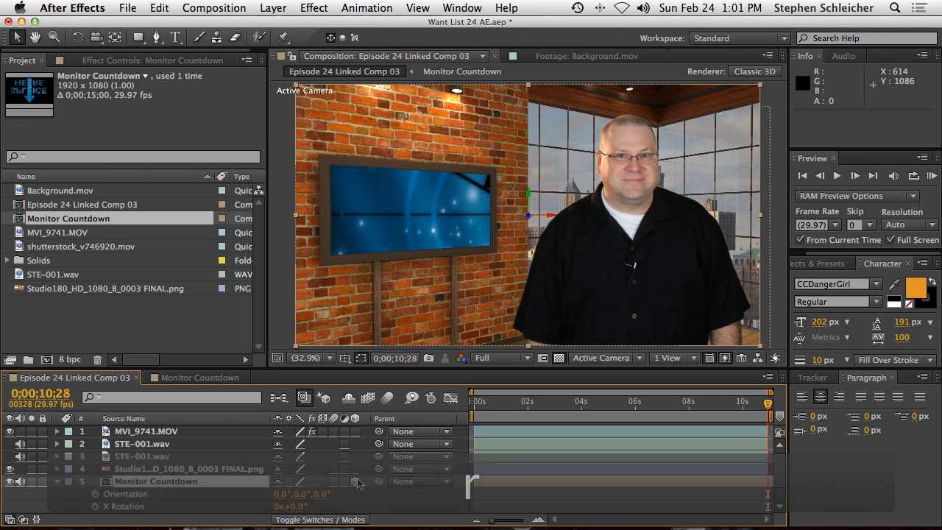
{"action": "scroll", "coordinate": [321, 493], "scroll_direction": "down", "scroll_amount": 2}
{"action": "left_click_drag", "start_coordinate": [319, 470], "coordinate": [325, 469]}
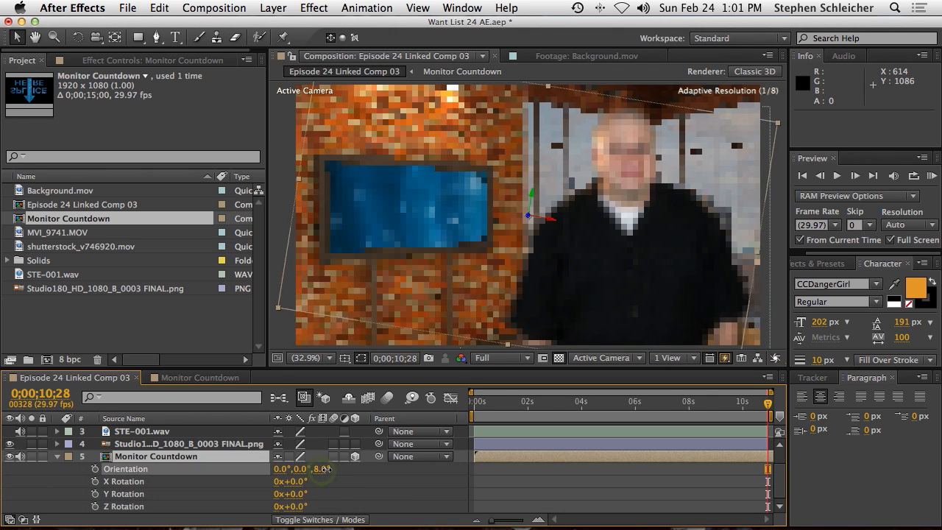
{"action": "key", "text": "super+z"}
{"action": "left_click_drag", "start_coordinate": [302, 468], "coordinate": [276, 469]}
Move the Monitor Countdown layer back in depth and behind the monitor opening, to about position -227, 494, 4230
{"action": "left_click_drag", "start_coordinate": [559, 208], "coordinate": [282, 198]}
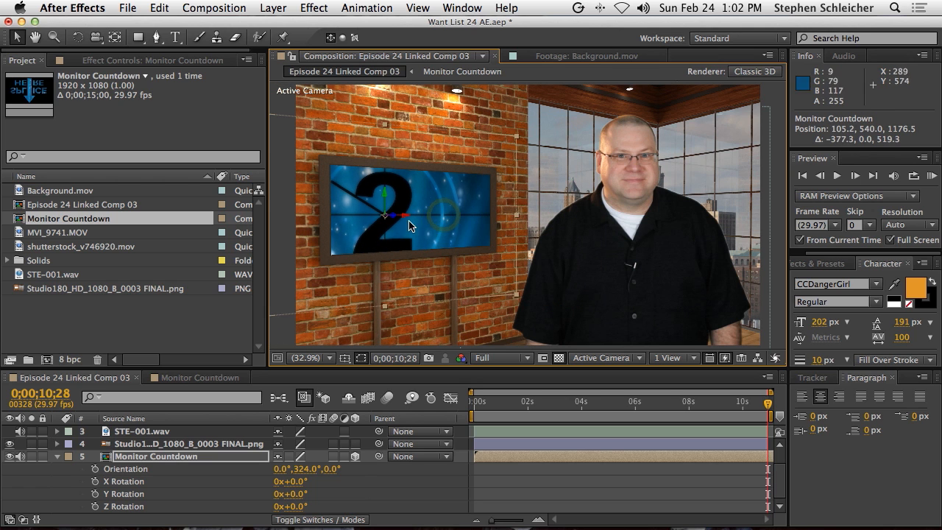
{"action": "left_click_drag", "start_coordinate": [391, 215], "coordinate": [285, 197]}
{"action": "left_click_drag", "start_coordinate": [377, 215], "coordinate": [483, 211]}
{"action": "left_click_drag", "start_coordinate": [429, 220], "coordinate": [486, 214]}
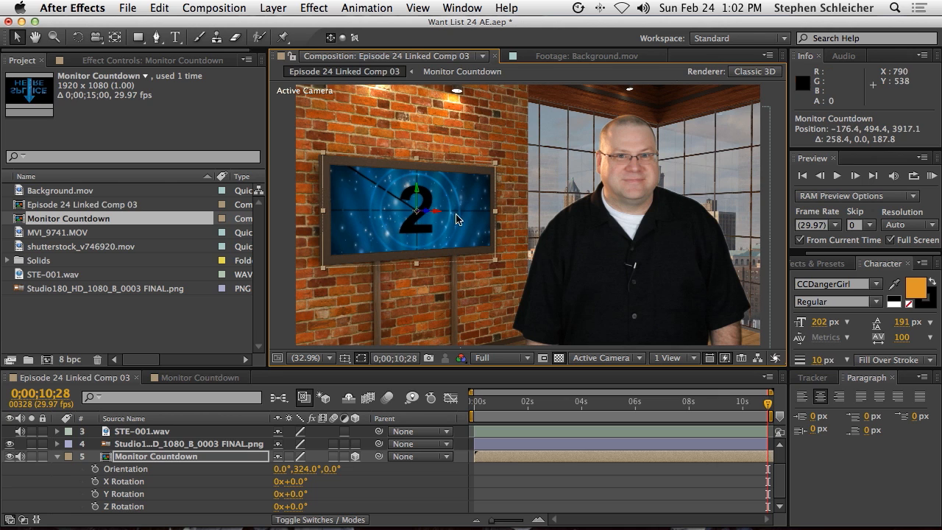
{"action": "left_click_drag", "start_coordinate": [426, 210], "coordinate": [459, 211]}
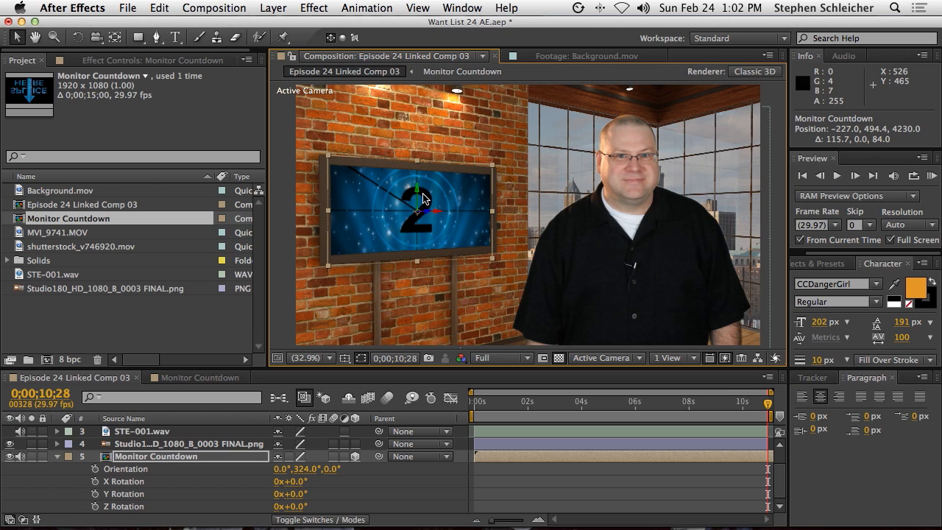
Rotate the Monitor Countdown layer to a Y orientation of about 315° and reposition it in depth to fill the monitor opening
{"action": "key", "text": "y"}
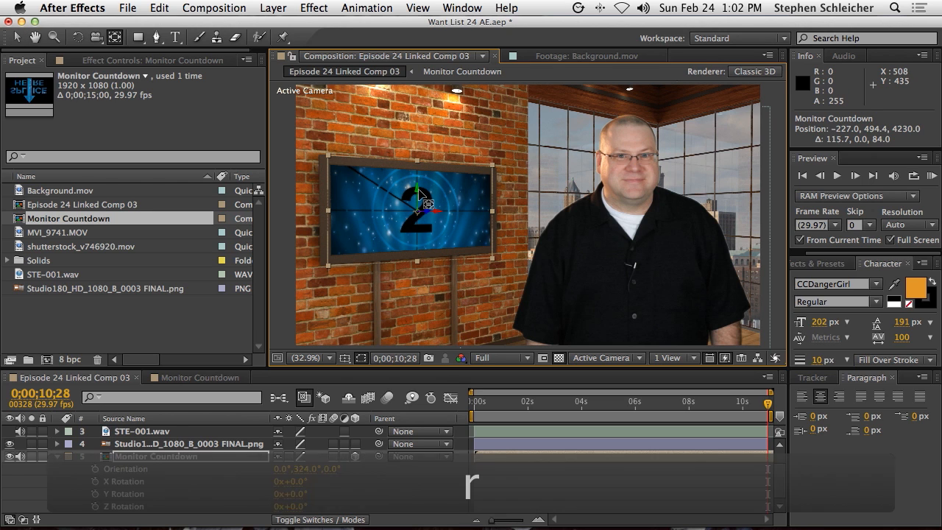
{"action": "key", "text": "r"}
{"action": "key", "text": "w"}
{"action": "left_click_drag", "start_coordinate": [417, 190], "coordinate": [420, 192]}
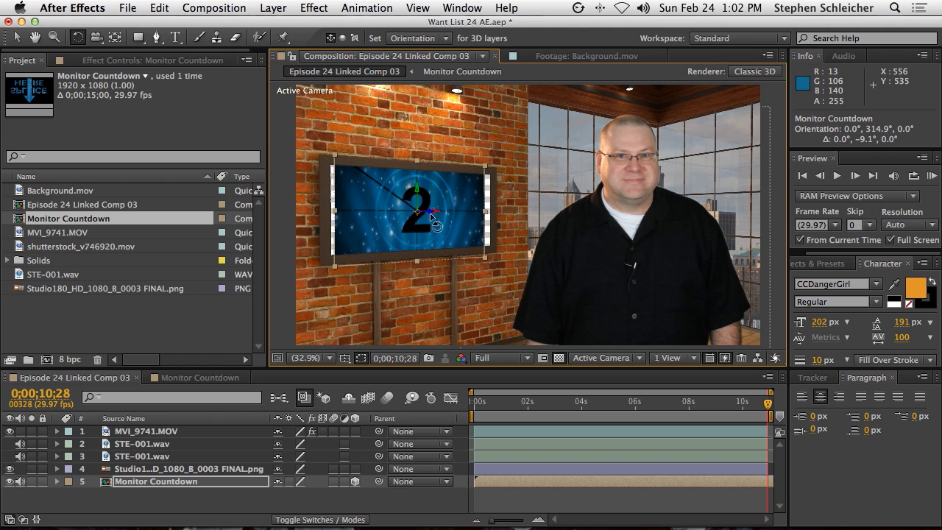
{"action": "key", "text": "v"}
{"action": "left_click_drag", "start_coordinate": [427, 210], "coordinate": [532, 254]}
{"action": "left_click_drag", "start_coordinate": [463, 212], "coordinate": [426, 199]}
{"action": "left_click", "coordinate": [432, 508]}
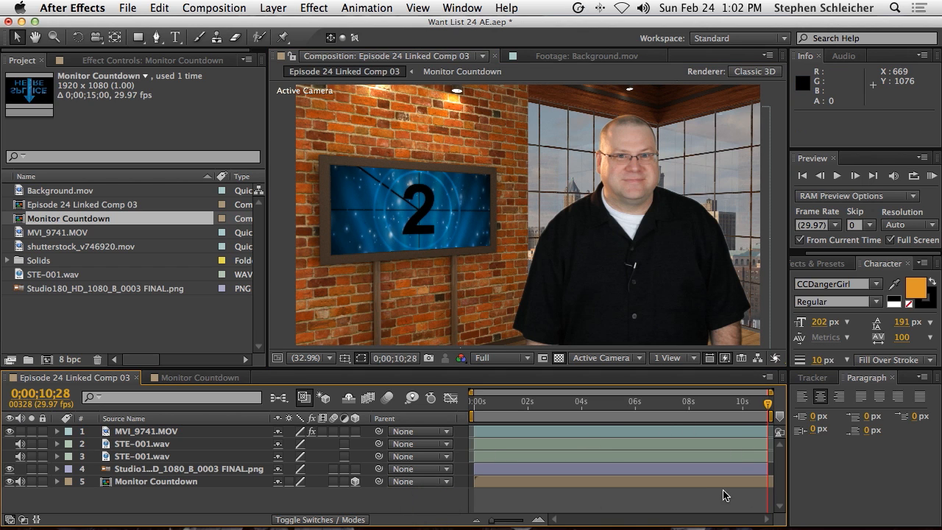
Shift the Monitor Countdown layer earlier in time, to an in point of -0;00;01;04, and scrub through the comp to check the countdown
{"action": "mouse_move", "coordinate": [732, 485]}
{"action": "left_mouse_down"}
{"action": "mouse_move", "coordinate": [715, 484]}
{"action": "mouse_move", "coordinate": [755, 483]}
{"action": "mouse_move", "coordinate": [740, 486]}
{"action": "left_mouse_up"}
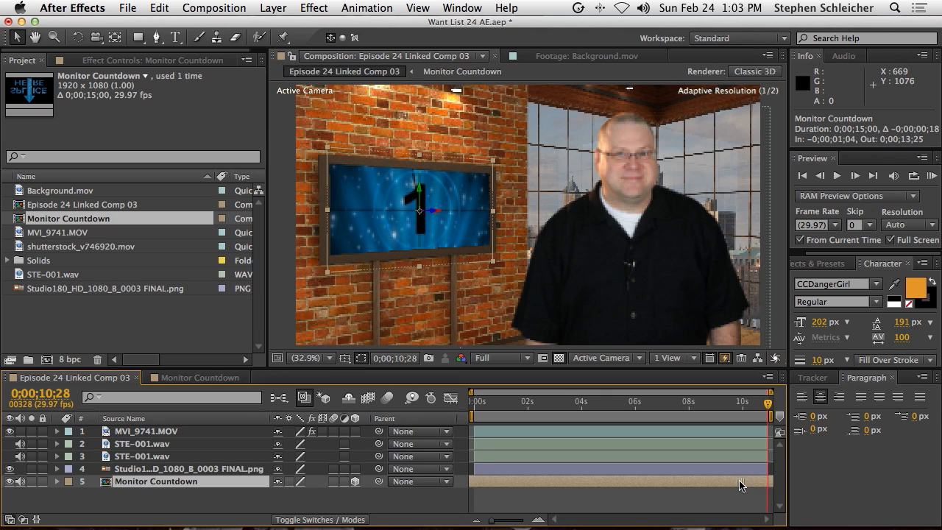
{"action": "left_click_drag", "start_coordinate": [740, 485], "coordinate": [741, 486]}
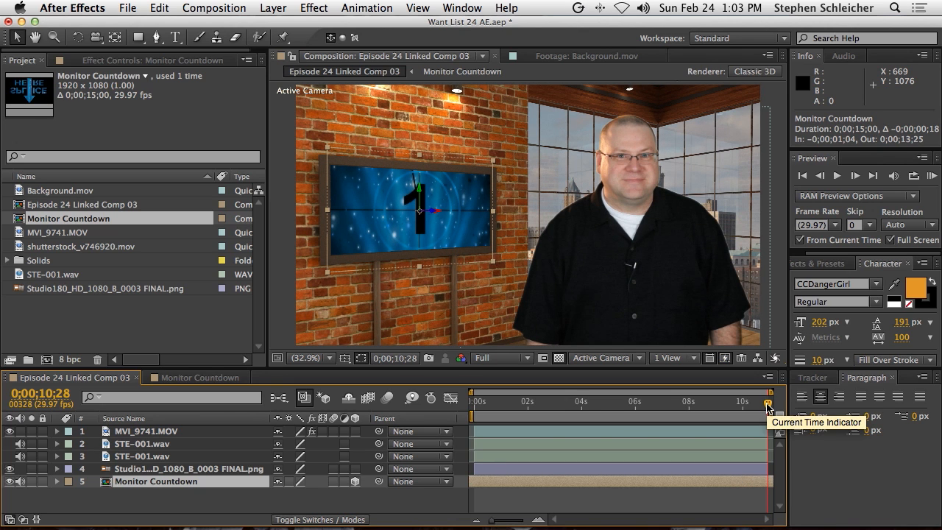
{"action": "left_click_drag", "start_coordinate": [767, 407], "coordinate": [662, 418]}
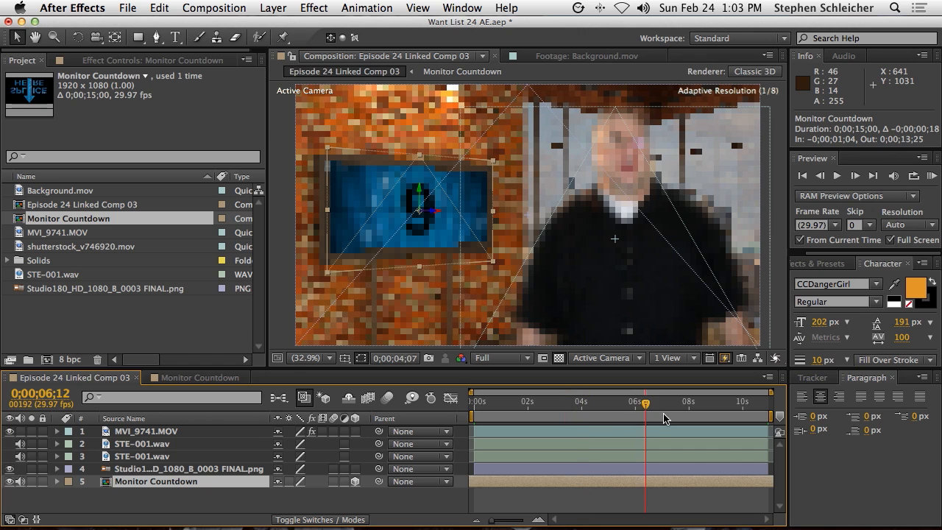
{"action": "left_click_drag", "start_coordinate": [719, 418], "coordinate": [778, 413]}
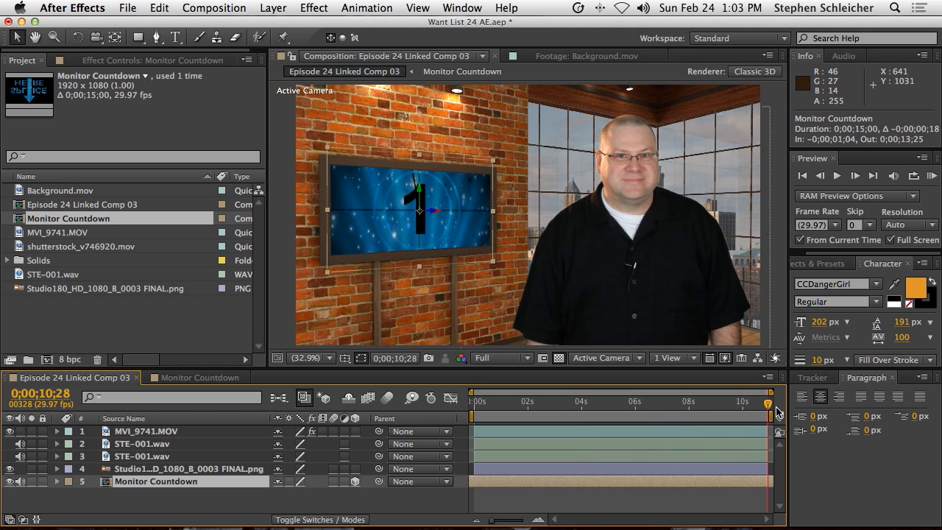
{"action": "left_click", "coordinate": [433, 510]}
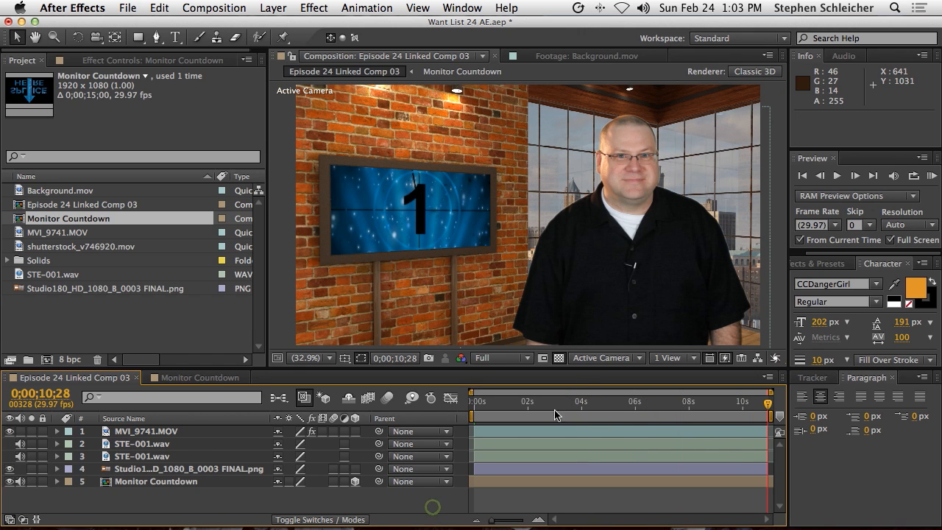
RAM preview the composition from its first frame and mute the Monitor Countdown layer's audio
{"action": "left_click_drag", "start_coordinate": [769, 405], "coordinate": [745, 409]}
{"action": "key", "text": "Home"}
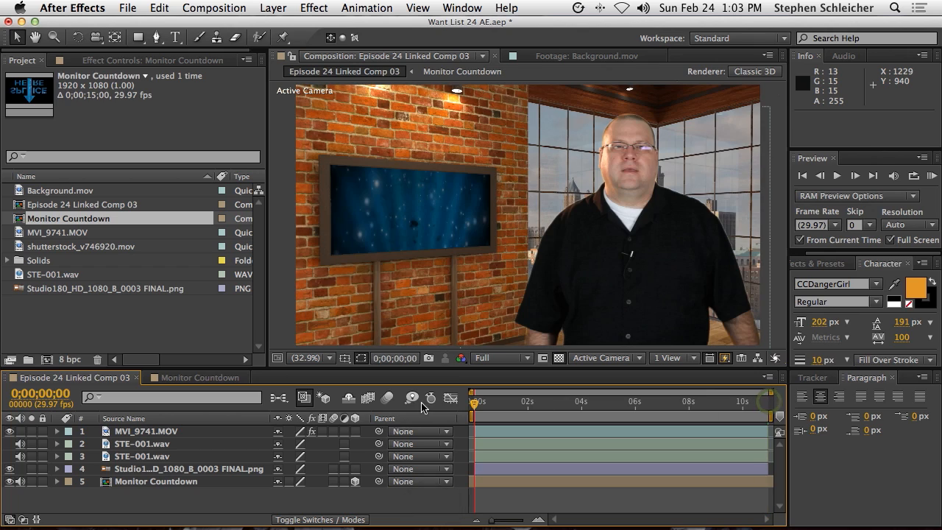
{"action": "left_click", "coordinate": [931, 176]}
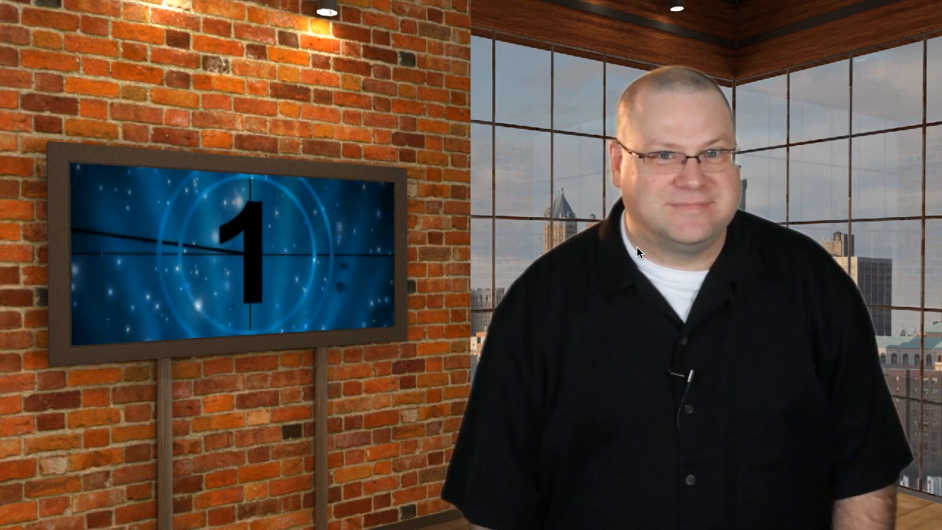
{"action": "key", "text": "space"}
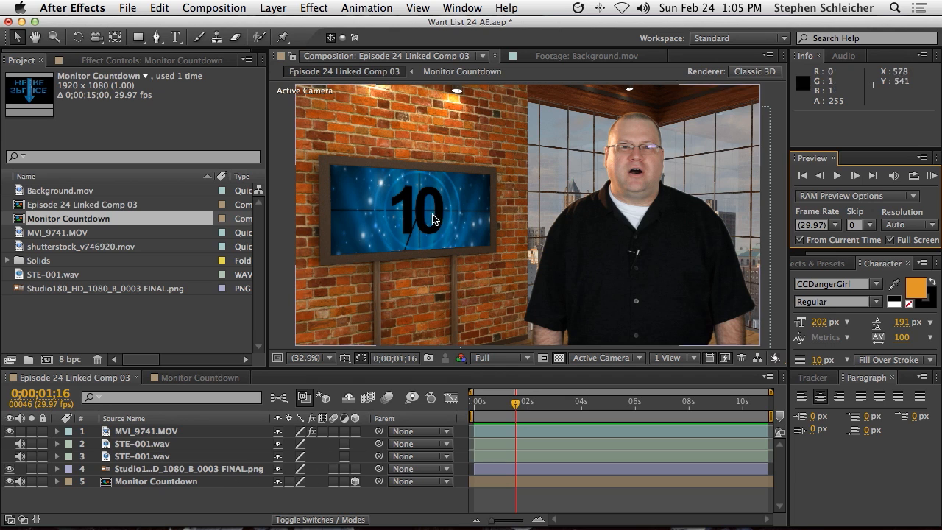
{"action": "left_click", "coordinate": [19, 482]}
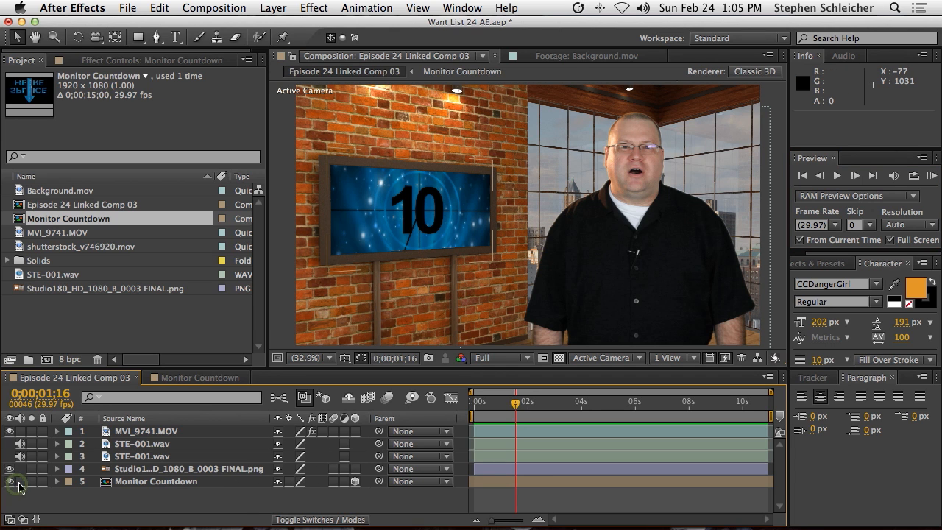
Tighten the presenter's key on MVI_9741.MOV by setting Keylight's Screen Shrink/Grow to -2
{"action": "scroll", "coordinate": [676, 193], "scroll_direction": "up", "scroll_amount": 5}
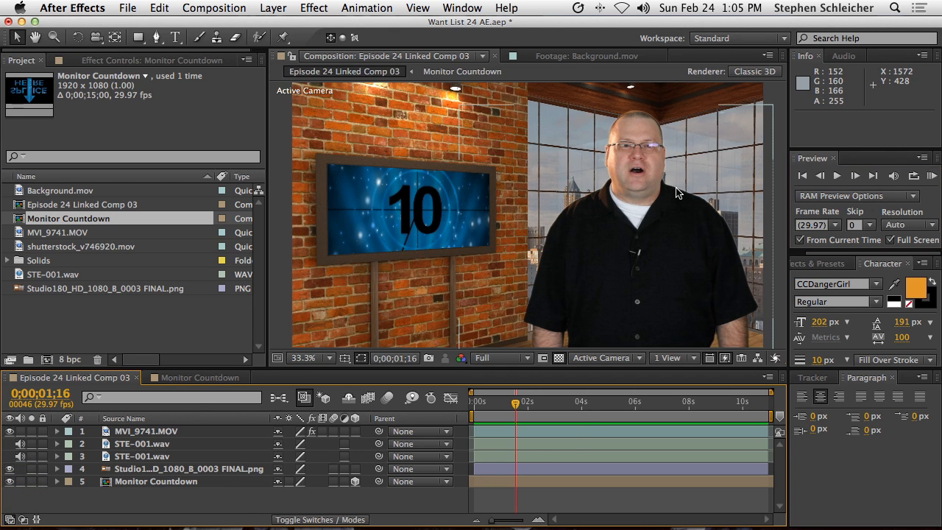
{"action": "scroll", "coordinate": [708, 191], "scroll_direction": "down", "scroll_amount": 2}
{"action": "key", "text": "h"}
{"action": "left_click_drag", "start_coordinate": [743, 180], "coordinate": [546, 190]}
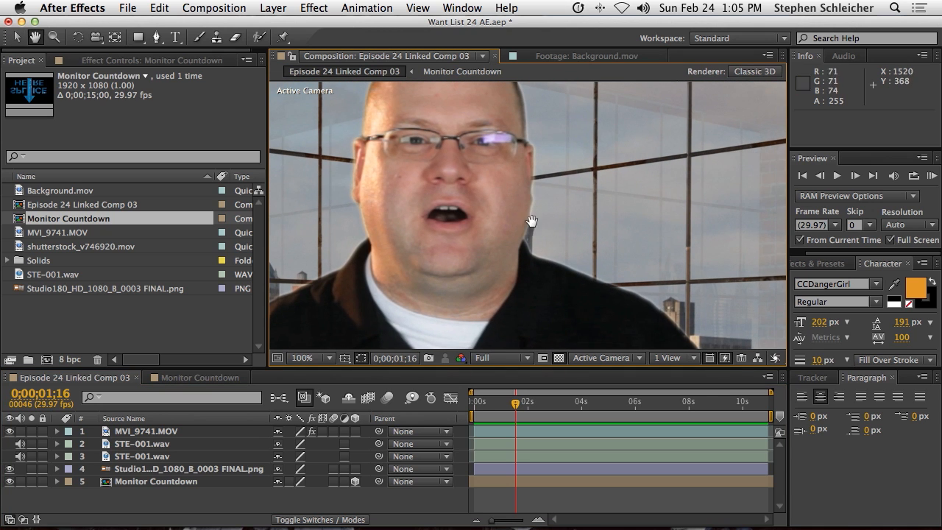
{"action": "key", "text": "v"}
{"action": "left_click", "coordinate": [140, 431]}
{"action": "left_click", "coordinate": [118, 56]}
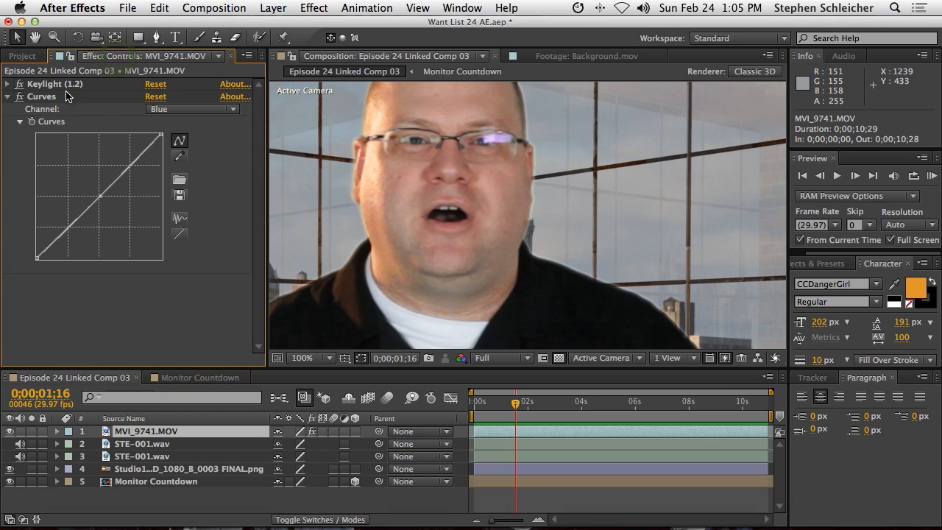
{"action": "left_click", "coordinate": [8, 84]}
{"action": "scroll", "coordinate": [206, 249], "scroll_direction": "down", "scroll_amount": 6}
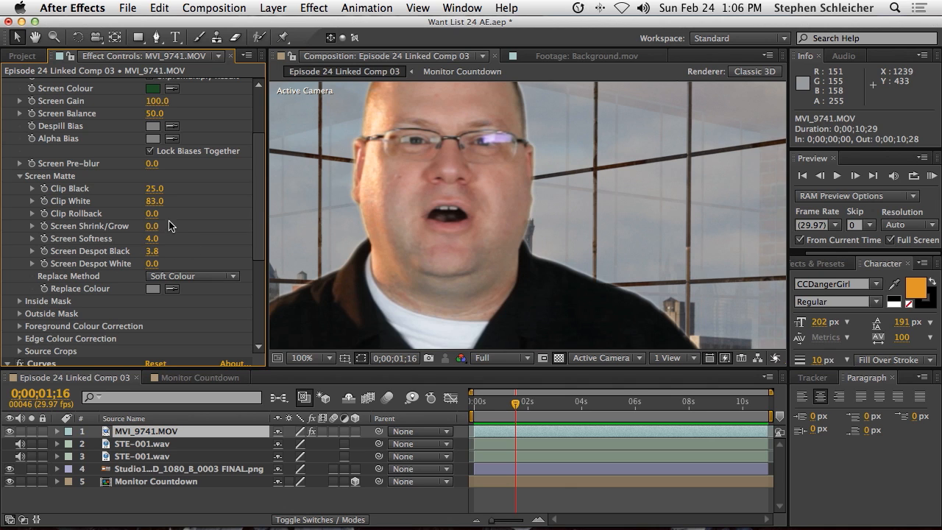
{"action": "left_click_drag", "start_coordinate": [152, 226], "coordinate": [158, 232]}
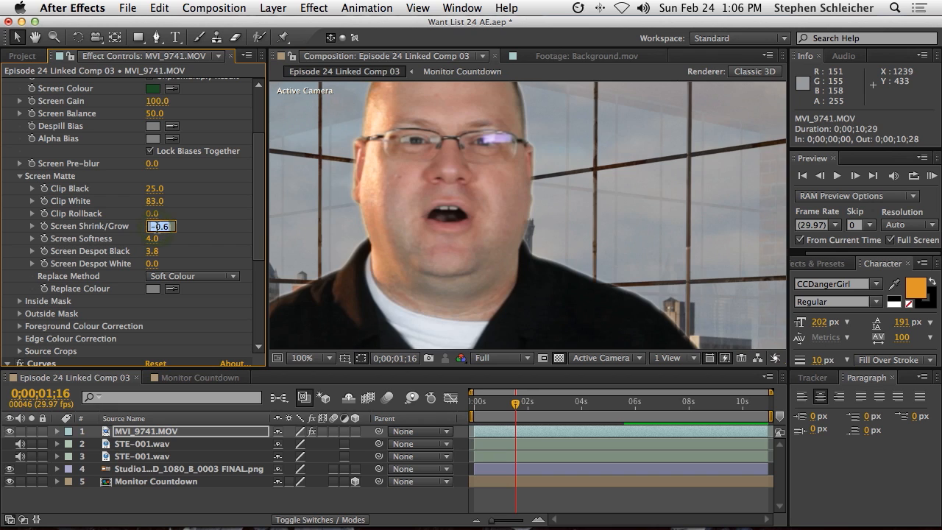
{"action": "type", "text": "-2"}
{"action": "key", "text": "Return"}
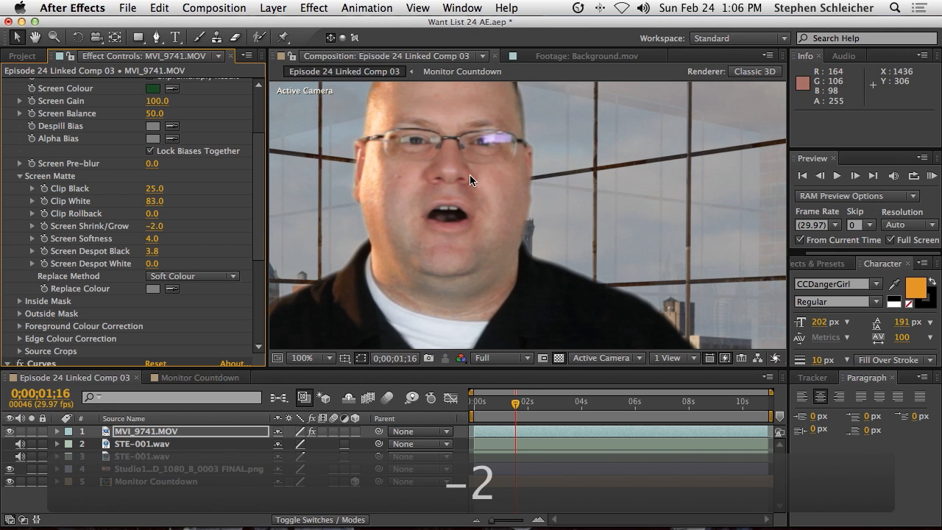
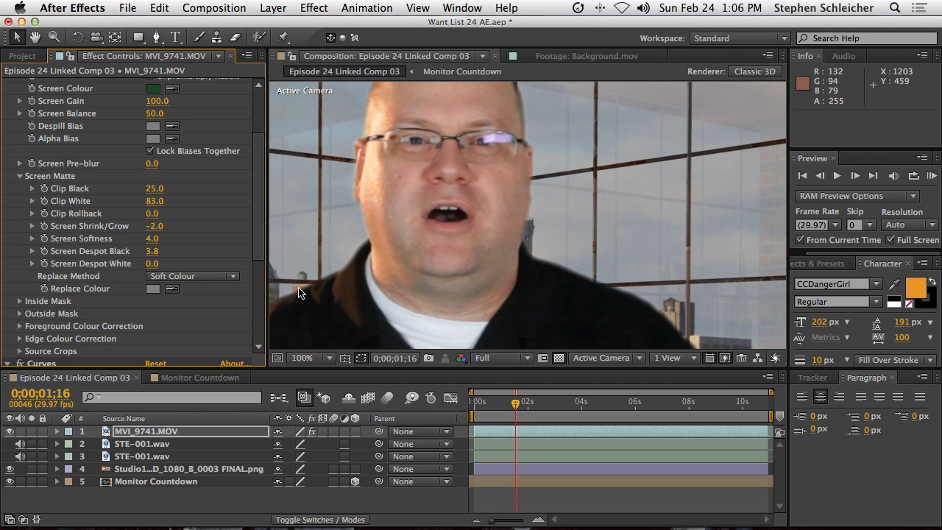
Check the keyed presenter at the comp's last frame, 0;00;10;28, and save the project
{"action": "key", "text": "comma"}
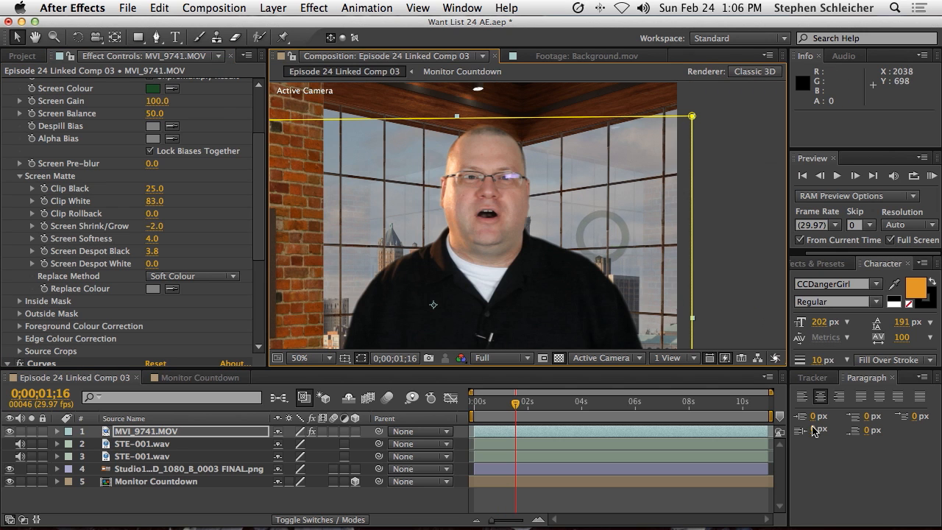
{"action": "left_click_drag", "start_coordinate": [761, 409], "coordinate": [769, 410]}
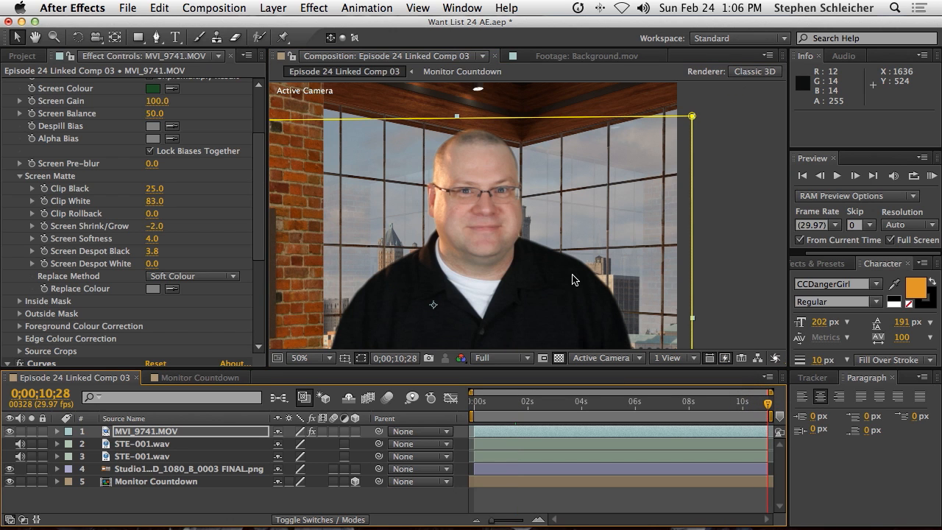
{"action": "key", "text": "super+s"}
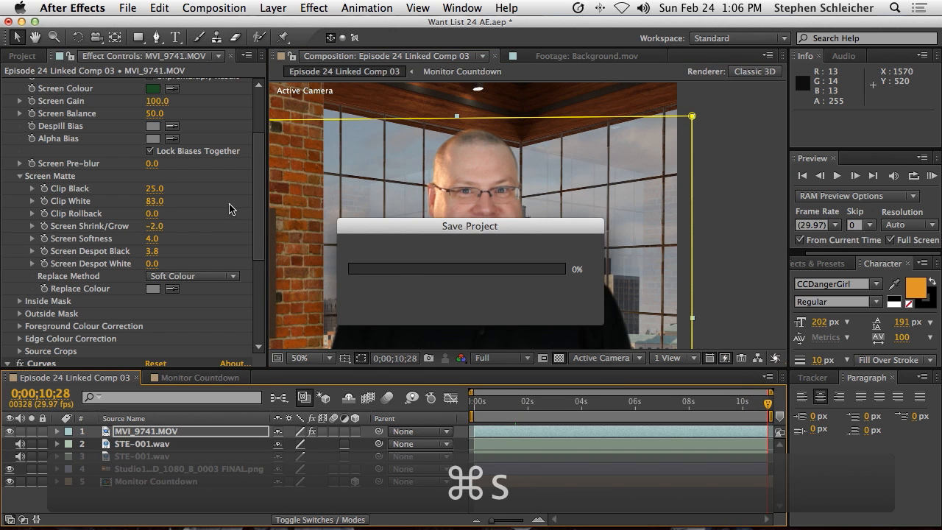
{"action": "left_click", "coordinate": [35, 59]}
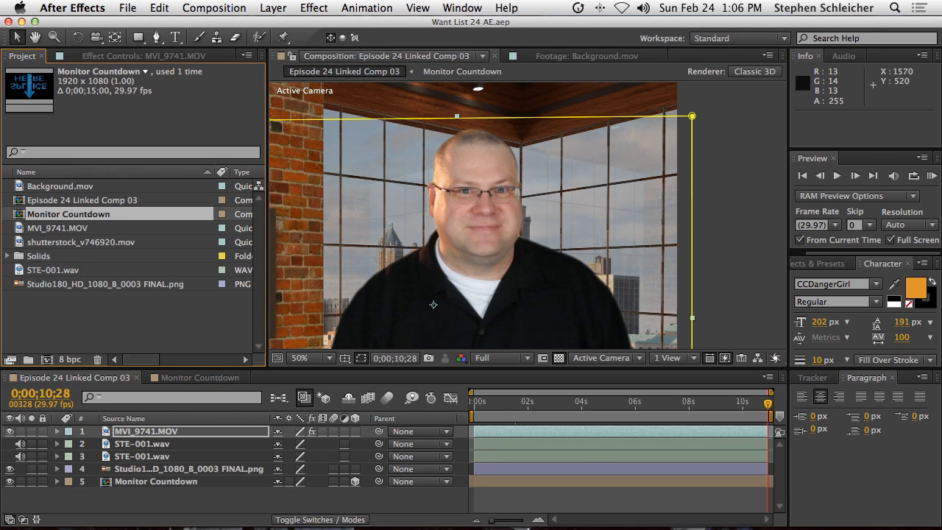
Switch to Premiere Pro, check the linked comp in the sequence at 00;00;05;06, and save the project
{"action": "mouse_move", "coordinate": [530, 518]}
{"action": "left_click", "coordinate": [624, 500]}
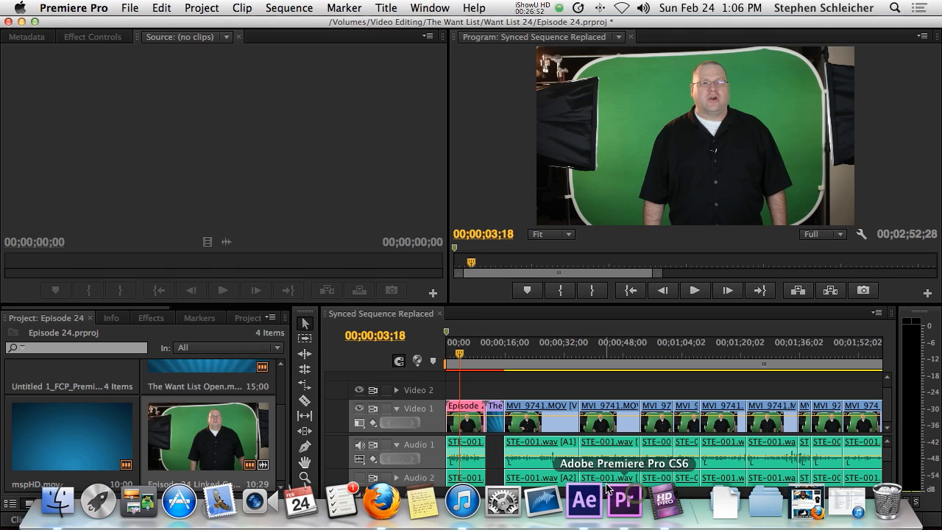
{"action": "left_click_drag", "start_coordinate": [462, 356], "coordinate": [466, 351]}
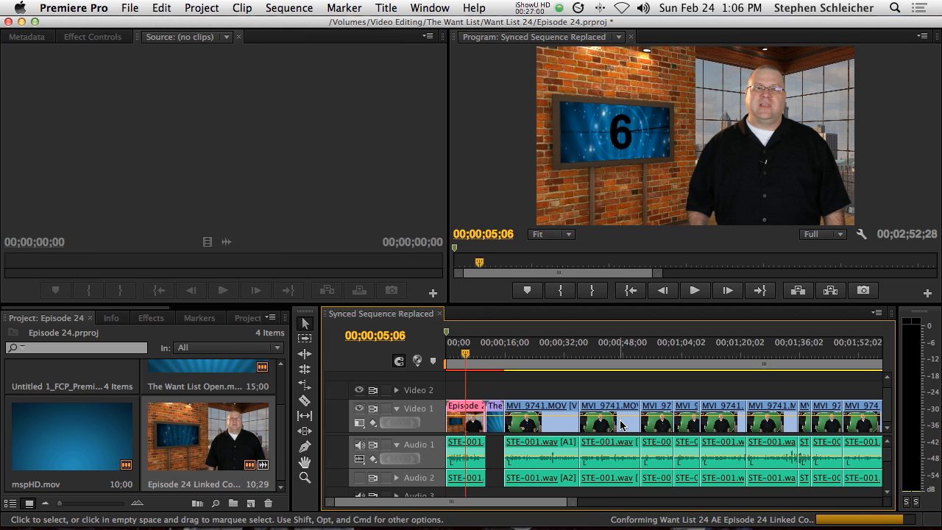
{"action": "key", "text": "super+s"}
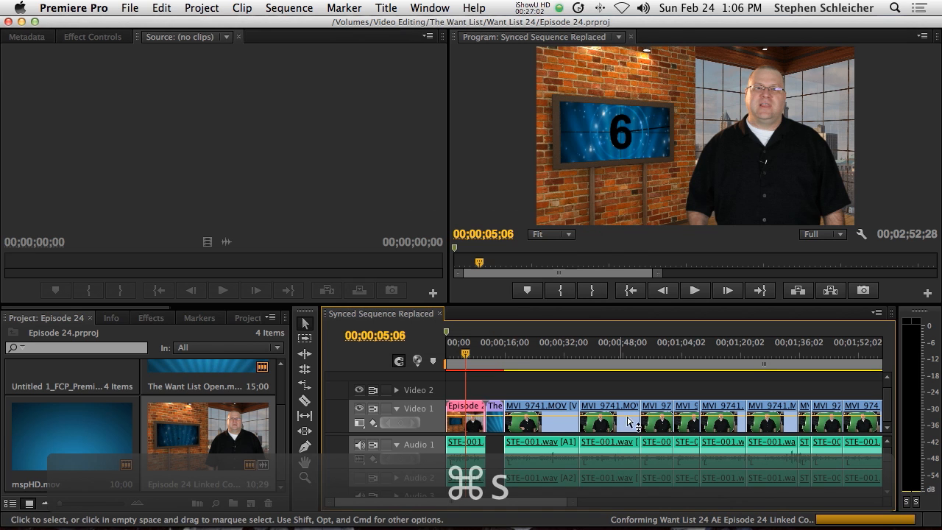
Replace the MVI_9741.MOV clip right after the opening title, with its audio, with an After Effects composition
{"action": "right_click", "coordinate": [550, 430]}
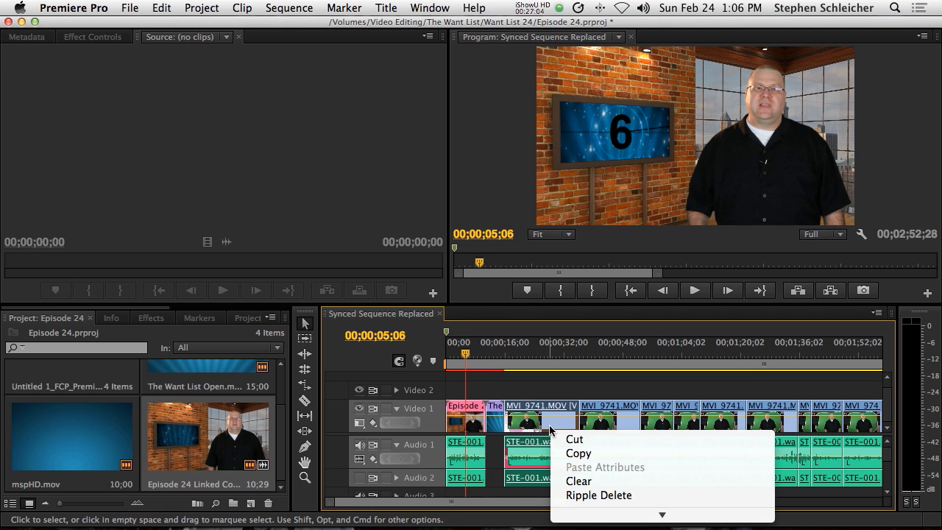
{"action": "mouse_move", "coordinate": [622, 524]}
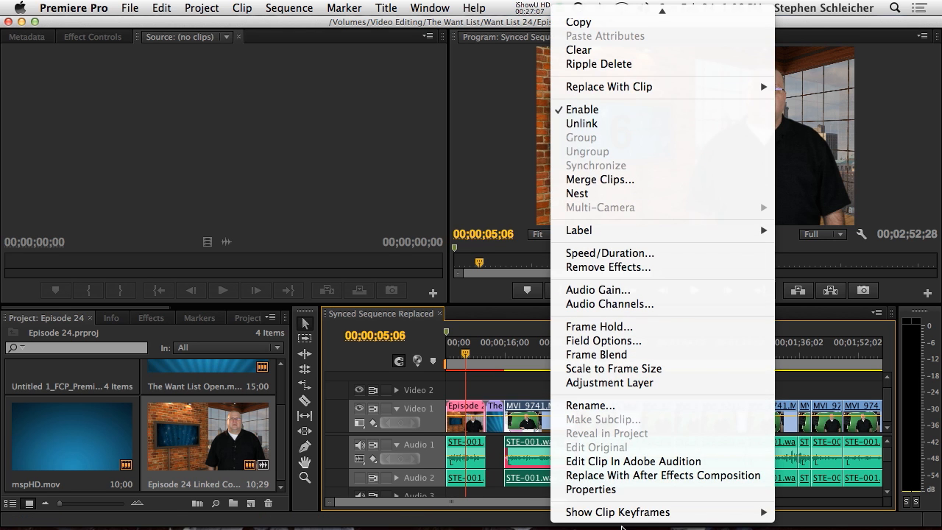
{"action": "left_click", "coordinate": [624, 476]}
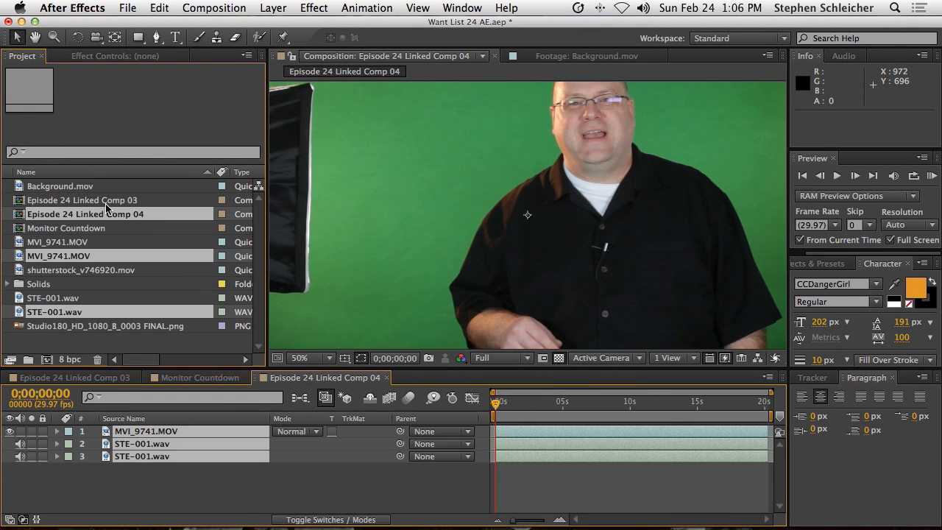
Rename Episode 24 Linked Comp 03 in the After Effects project as Episode 24 Intro
{"action": "left_click", "coordinate": [88, 200]}
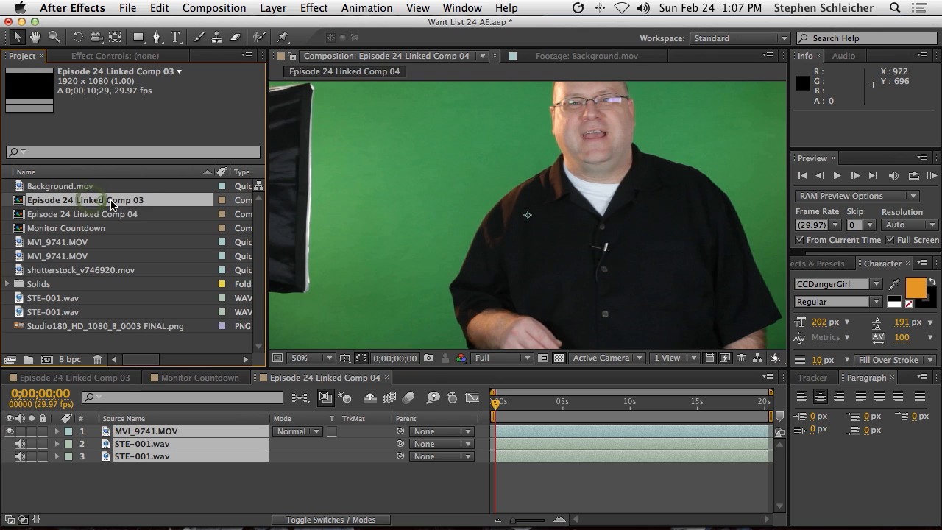
{"action": "key", "text": "Return"}
{"action": "key", "text": "Right"}
{"action": "key", "text": "BackSpace"}
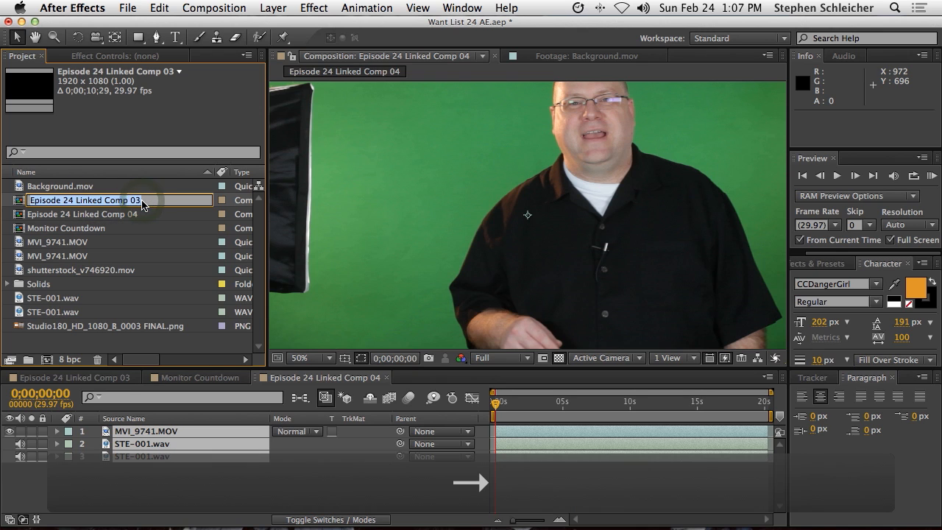
{"action": "key", "text": "BackSpace"}
{"action": "key", "text": "BackSpace"}
{"action": "type", "text": "Inbtr"}
{"action": "key", "text": "BackSpace"}
{"action": "key", "text": "BackSpace"}
{"action": "key", "text": "BackSpace"}
{"action": "type", "text": "tro"}
{"action": "key", "text": "Return"}
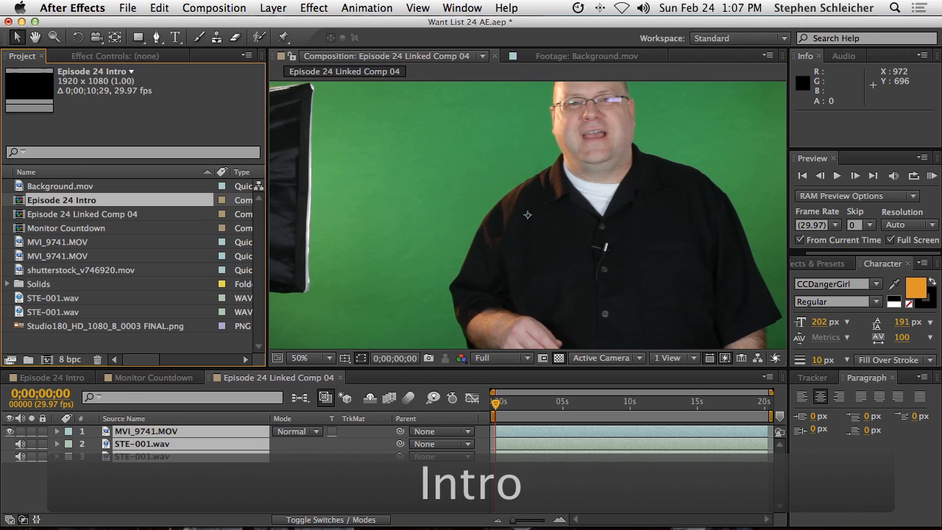
Rename Episode 24 Linked Comp 04 as Episode 24 segment 1a
{"action": "left_click", "coordinate": [136, 214]}
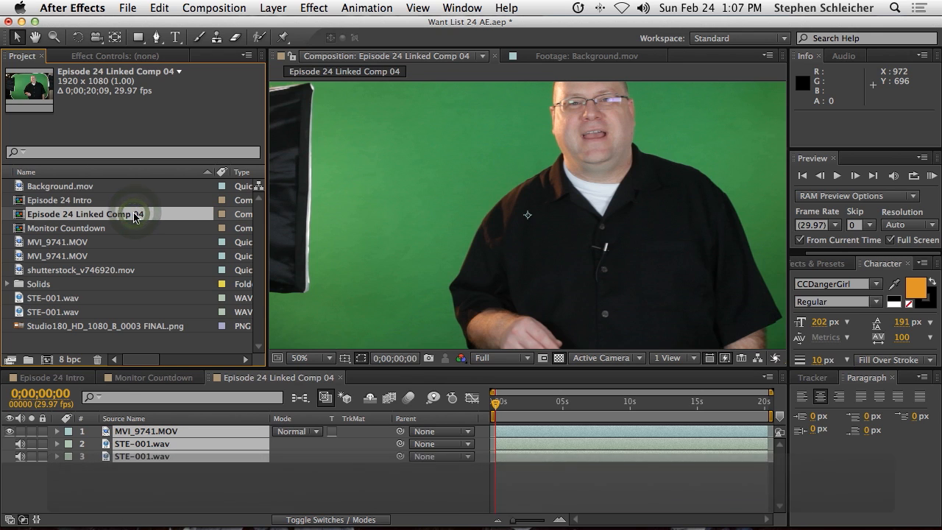
{"action": "key", "text": "Return"}
{"action": "type", "text": "segment"}
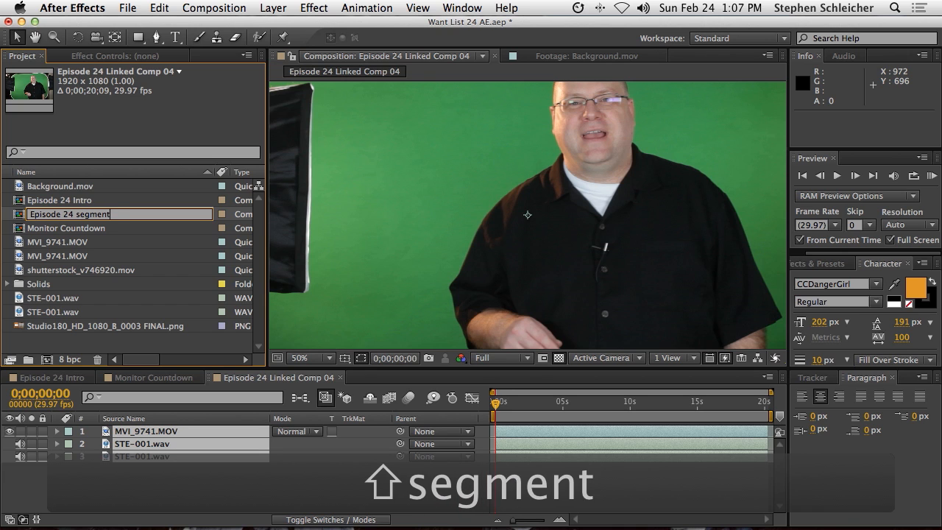
{"action": "type", "text": " 1a"}
{"action": "key", "text": "Return"}
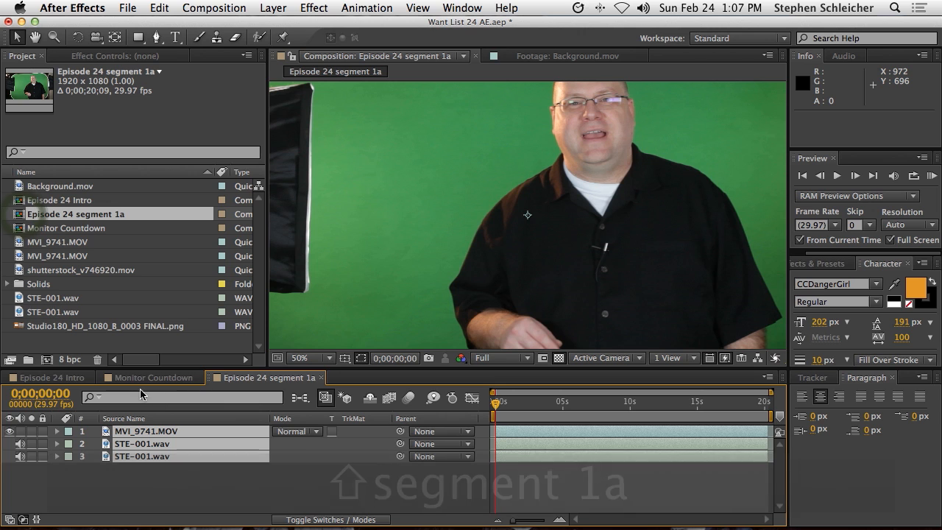
Copy the Position of MVI_9741.MOV in Episode 24 Intro onto the MVI_9741.MOV layer in Episode 24 segment 1a
{"action": "left_click", "coordinate": [57, 381]}
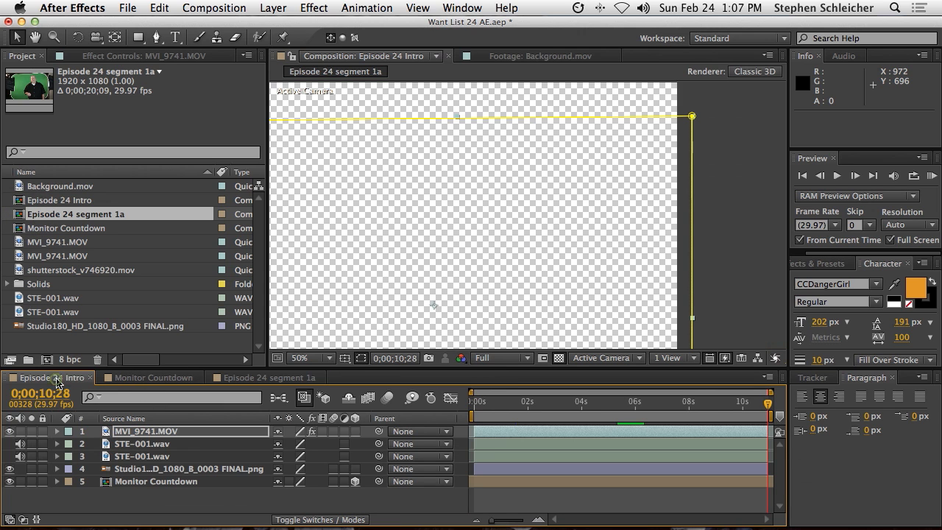
{"action": "left_click", "coordinate": [162, 434]}
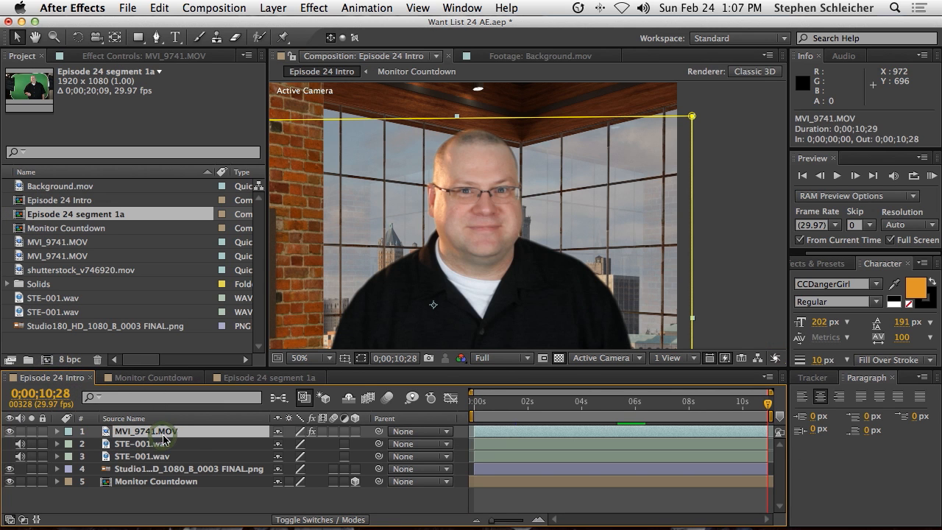
{"action": "key", "text": "p"}
{"action": "left_click", "coordinate": [140, 444]}
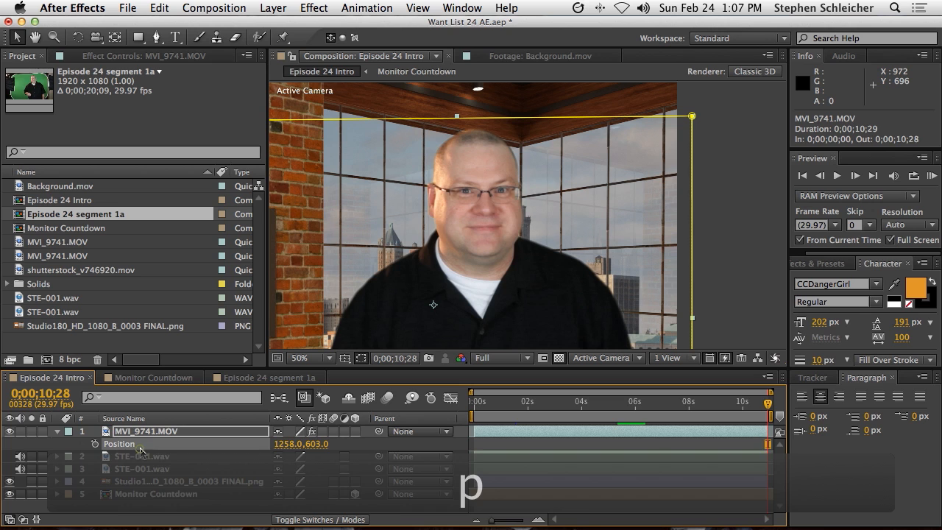
{"action": "key", "text": "super+c"}
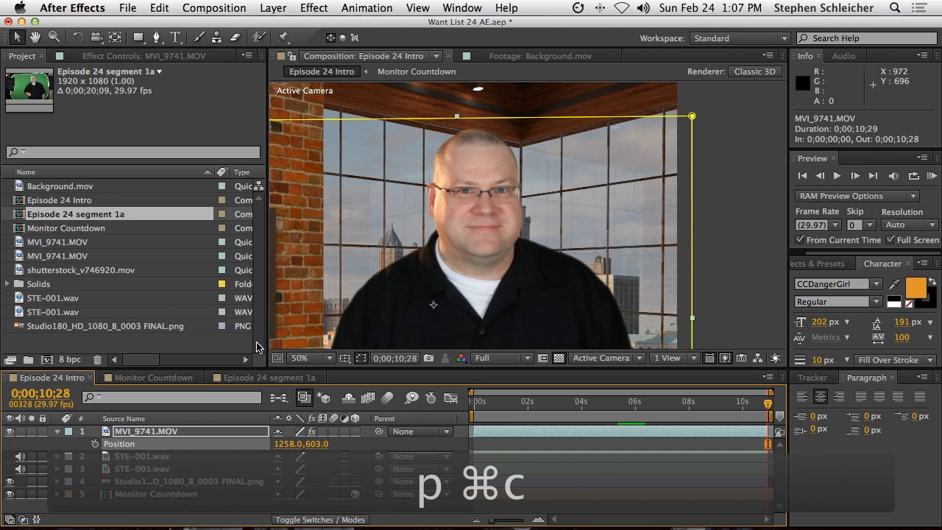
{"action": "left_click", "coordinate": [256, 378]}
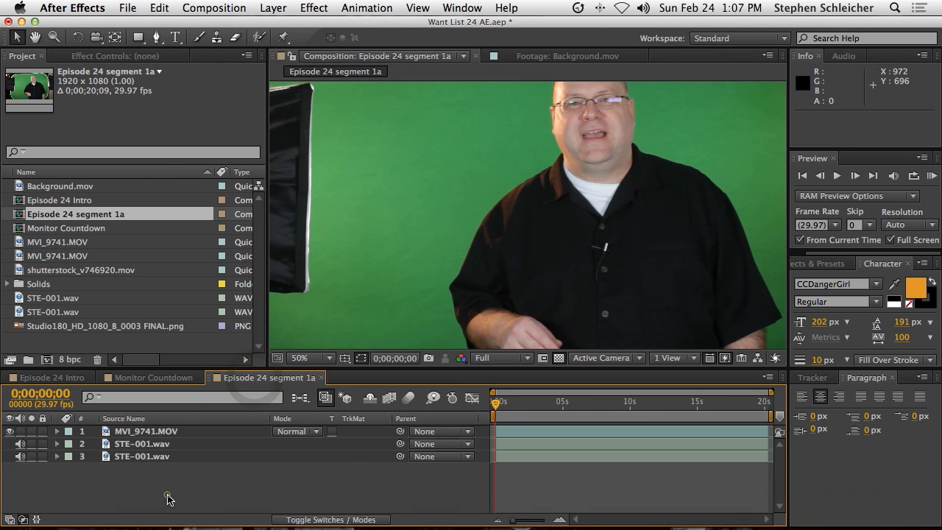
{"action": "left_click", "coordinate": [168, 434]}
{"action": "key", "text": "super+v"}
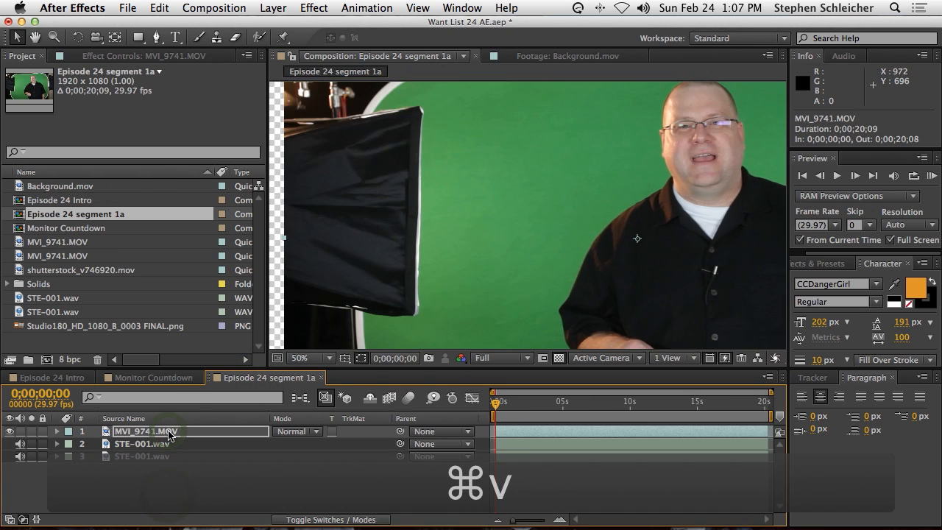
Copy the 108% Scale of MVI_9741.MOV in Episode 24 Intro onto the same clip in Episode 24 segment 1a
{"action": "left_click", "coordinate": [59, 379]}
{"action": "key", "text": "s"}
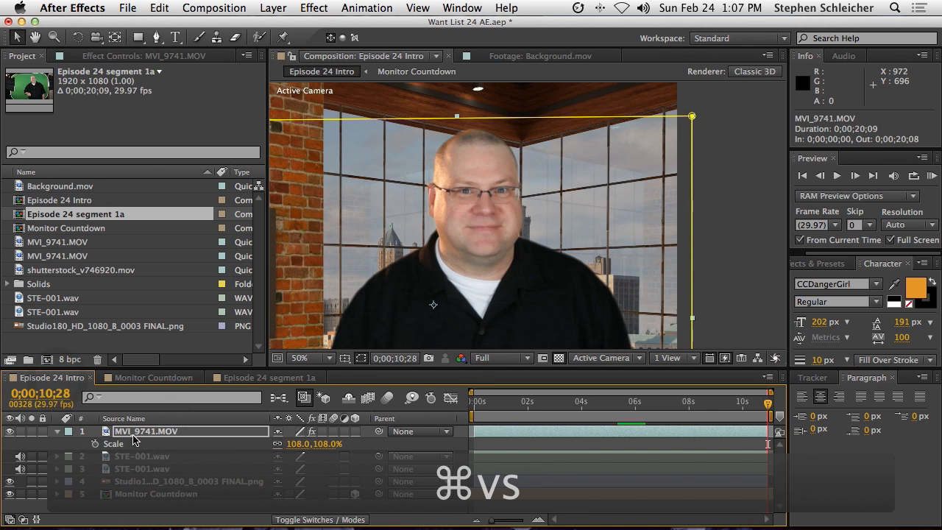
{"action": "left_click", "coordinate": [130, 446]}
{"action": "key", "text": "super+c"}
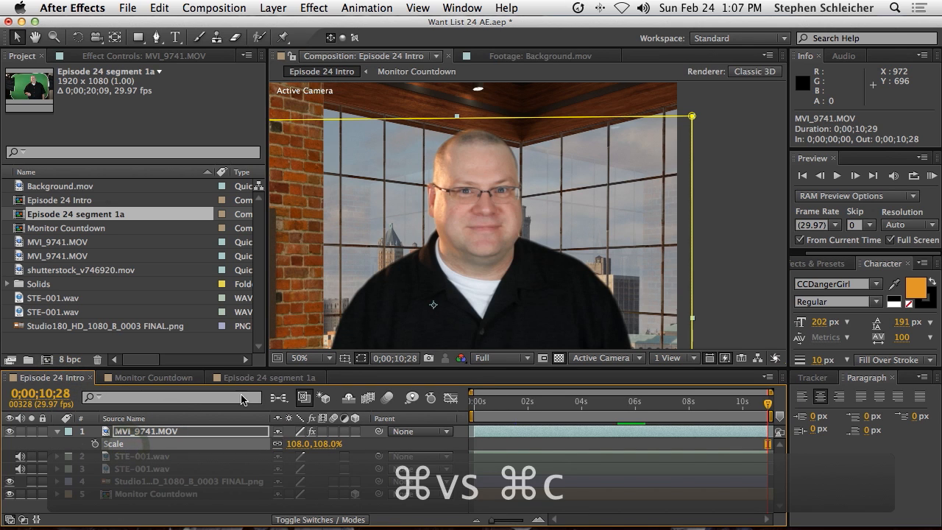
{"action": "left_click", "coordinate": [269, 377]}
{"action": "left_click", "coordinate": [149, 434]}
{"action": "key", "text": "super+v"}
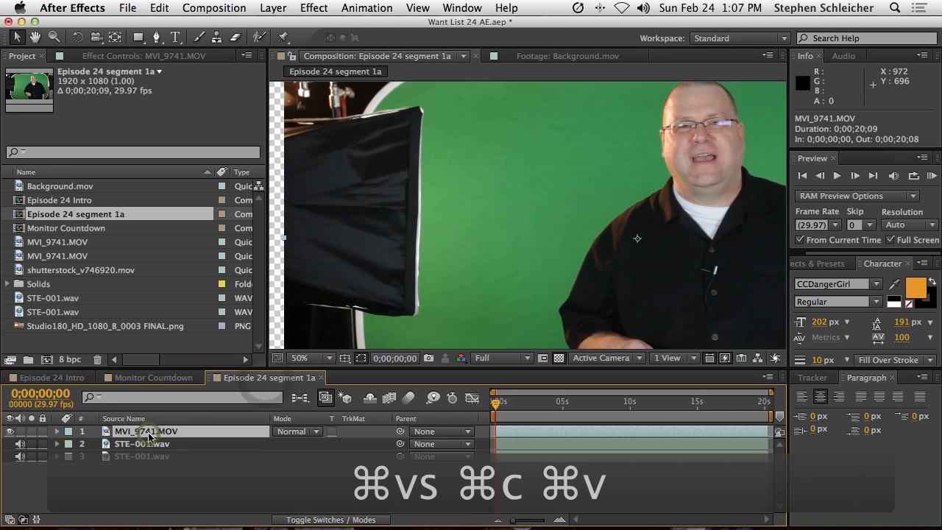
Copy Mask 1 from MVI_9741.MOV in Episode 24 Intro onto MVI_9741.MOV in Episode 24 segment 1a
{"action": "left_click", "coordinate": [70, 378]}
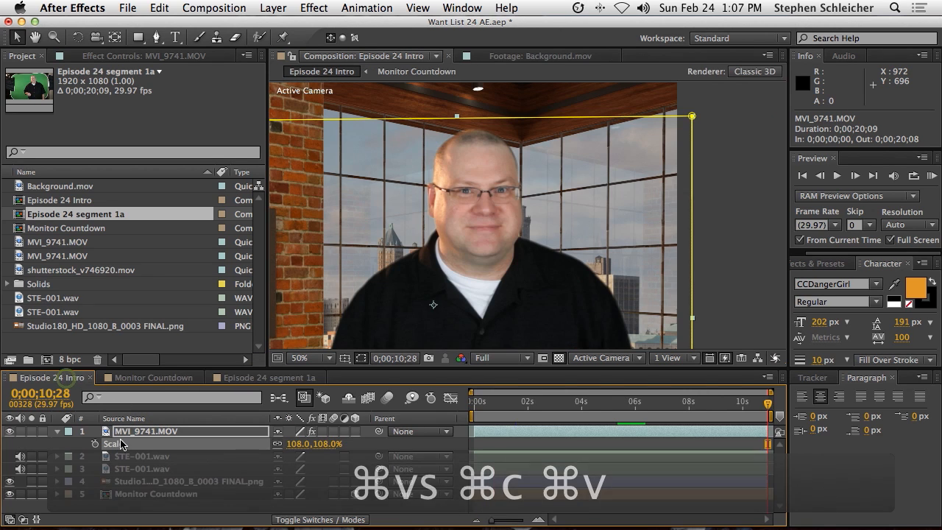
{"action": "key", "text": "m"}
{"action": "left_click", "coordinate": [138, 439]}
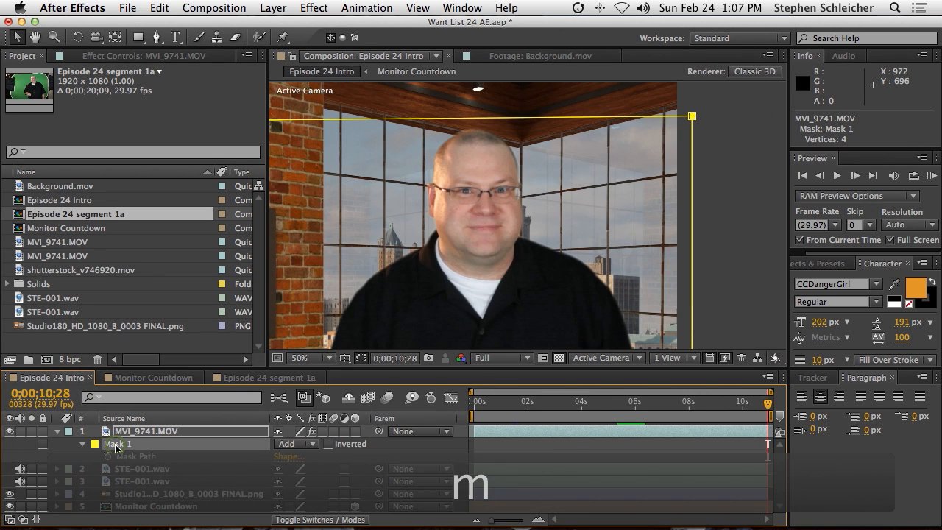
{"action": "key", "text": "super+c"}
{"action": "left_click", "coordinate": [266, 378]}
{"action": "left_click", "coordinate": [144, 431]}
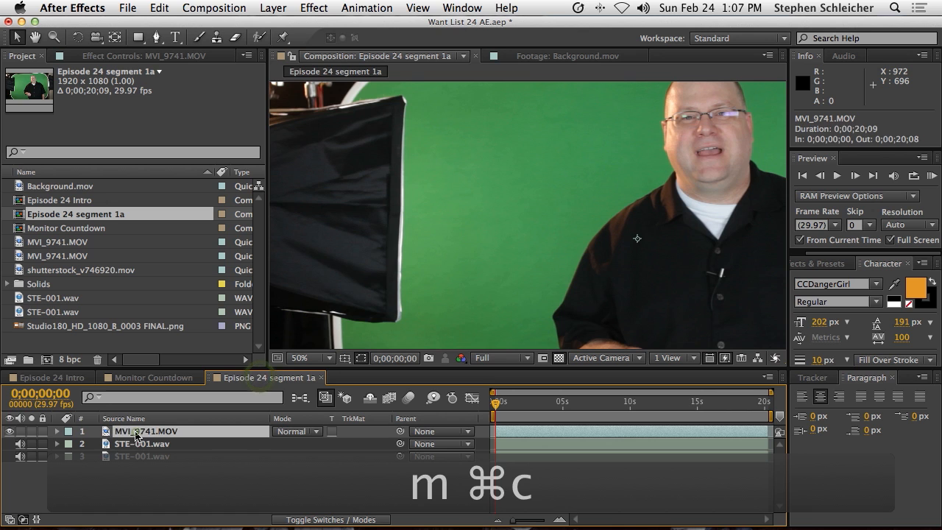
{"action": "key", "text": "super+v"}
Copy the Keylight (1.2) and Curves effects from the Intro's MVI_9741.MOV onto MVI_9741.MOV in Episode 24 segment 1a
{"action": "left_click", "coordinate": [52, 378]}
{"action": "left_click", "coordinate": [141, 431]}
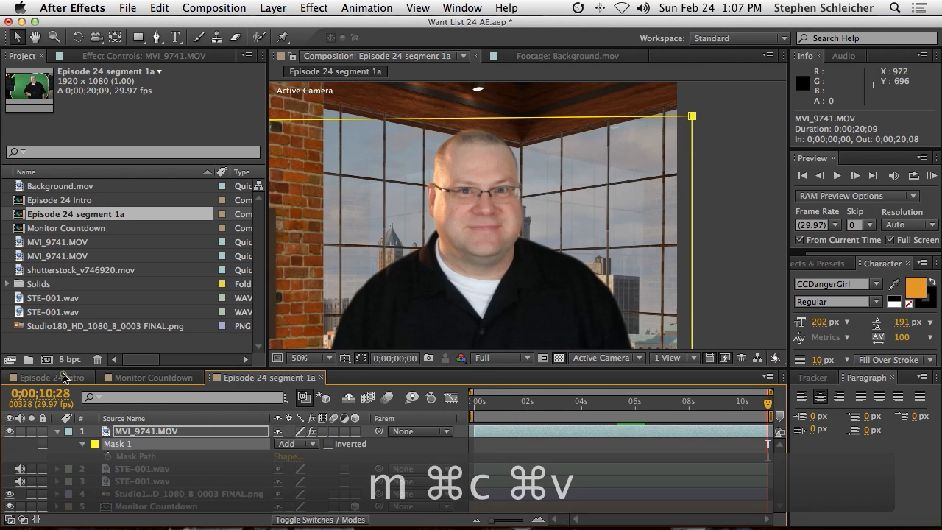
{"action": "key", "text": "e"}
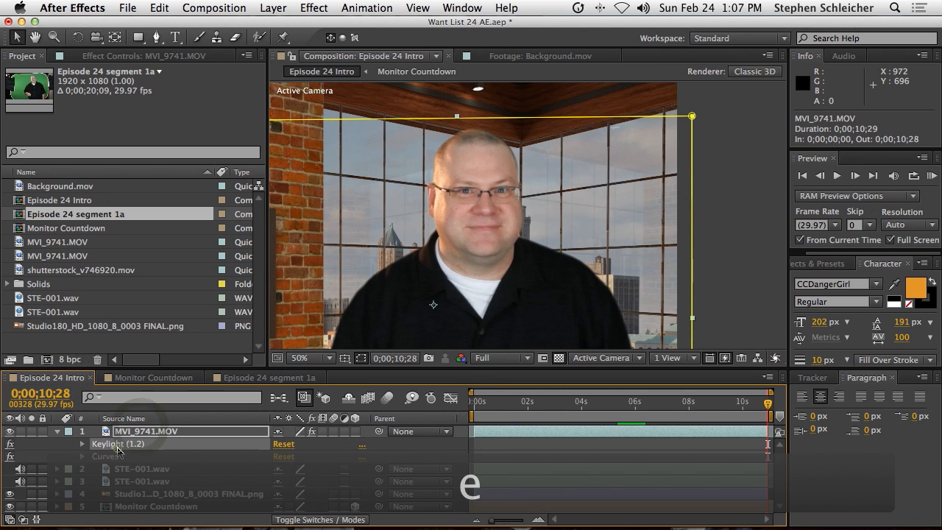
{"action": "left_click", "coordinate": [104, 456], "text": "shift"}
{"action": "key", "text": "super+c"}
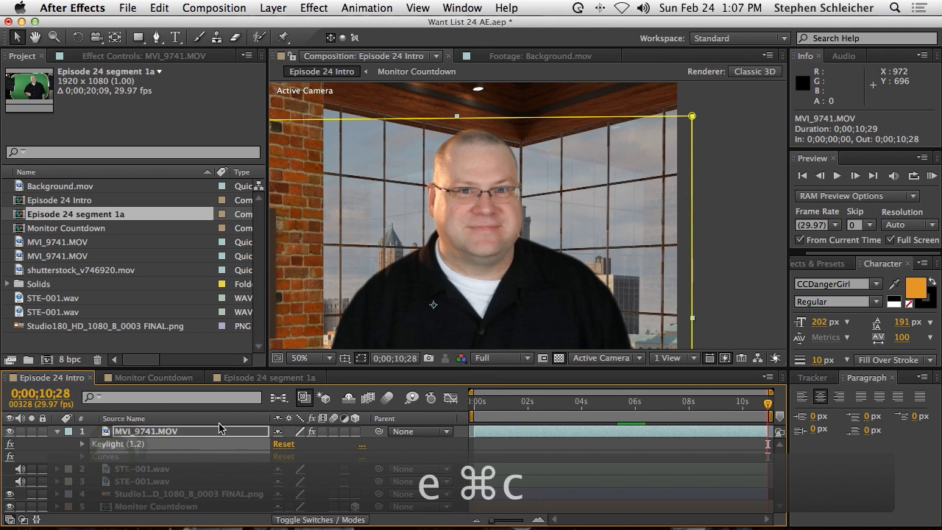
{"action": "left_click", "coordinate": [268, 377]}
{"action": "left_click", "coordinate": [156, 435]}
{"action": "key", "text": "super+v"}
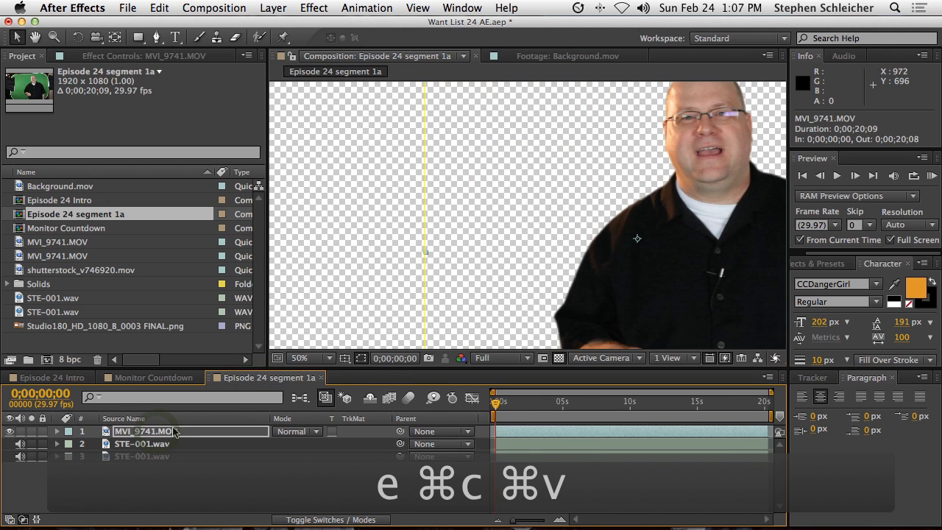
Copy the studio PNG and Monitor Countdown layers from Episode 24 Intro into Episode 24 segment 1a, beneath the presenter and audio layers
{"action": "left_click", "coordinate": [51, 378]}
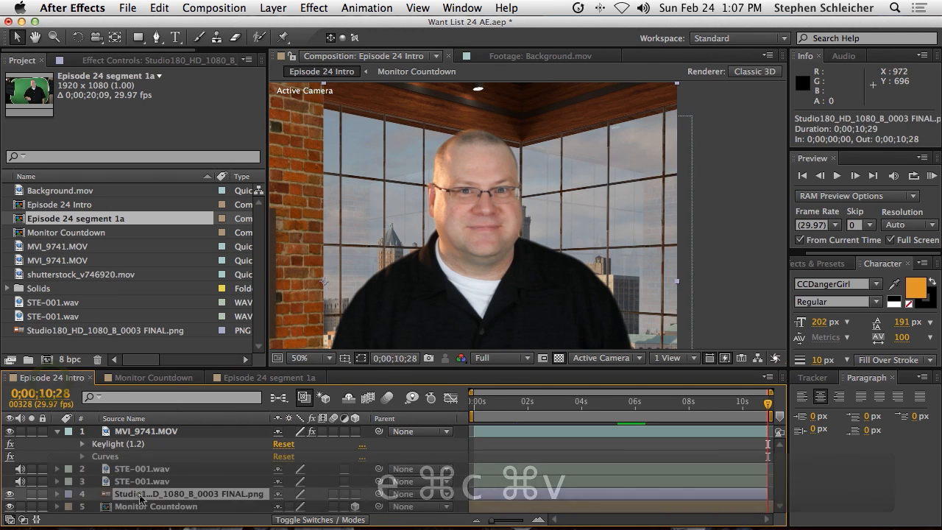
{"action": "key", "text": "super+c"}
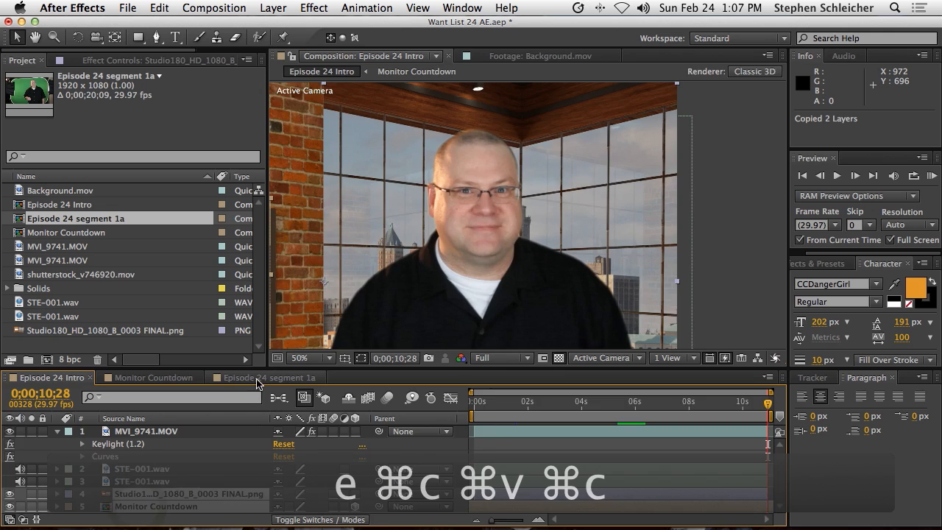
{"action": "left_click", "coordinate": [254, 377]}
{"action": "key", "text": "super+v"}
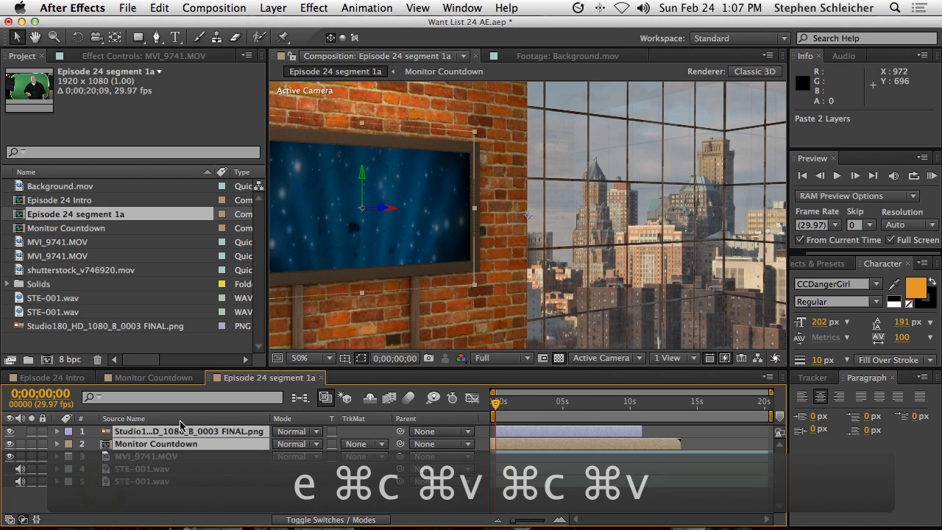
{"action": "left_click_drag", "start_coordinate": [143, 438], "coordinate": [144, 496]}
{"action": "left_click", "coordinate": [545, 403]}
{"action": "key", "text": "comma"}
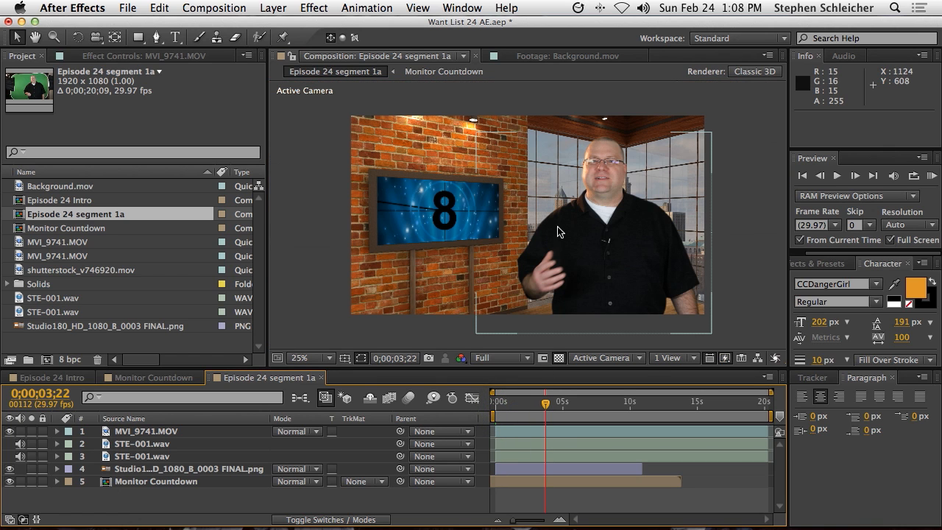
{"action": "key", "text": "Home"}
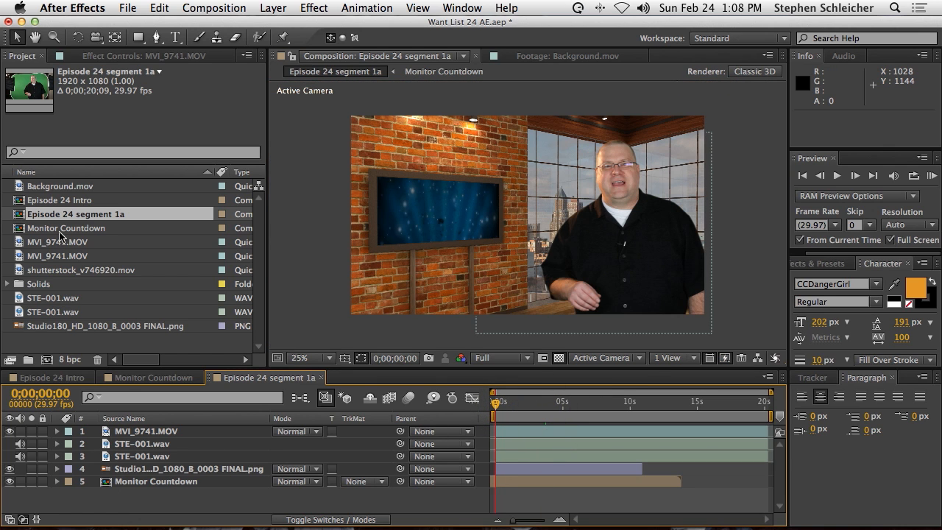
Duplicate the Monitor Countdown composition in the project and rename the copy as Monitor Segment 1a
{"action": "left_click", "coordinate": [60, 231]}
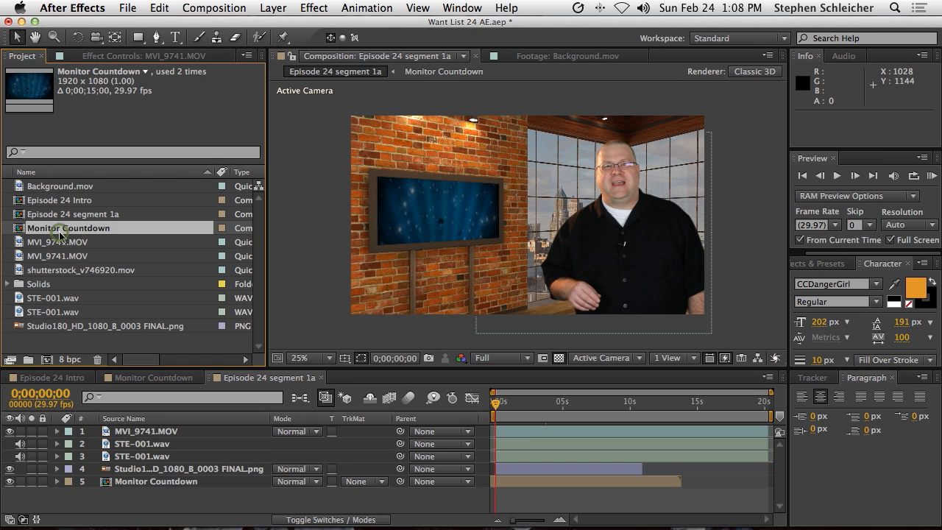
{"action": "key", "text": "super+d"}
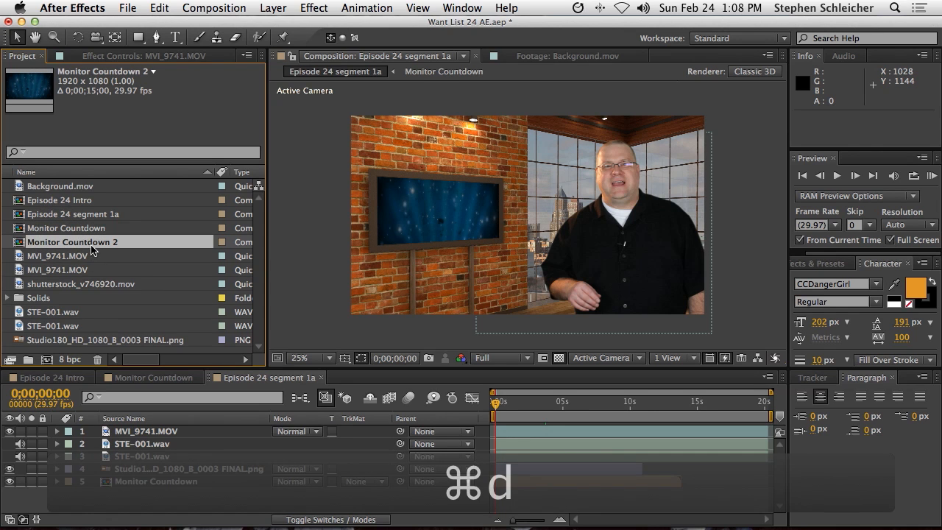
{"action": "left_click", "coordinate": [91, 243]}
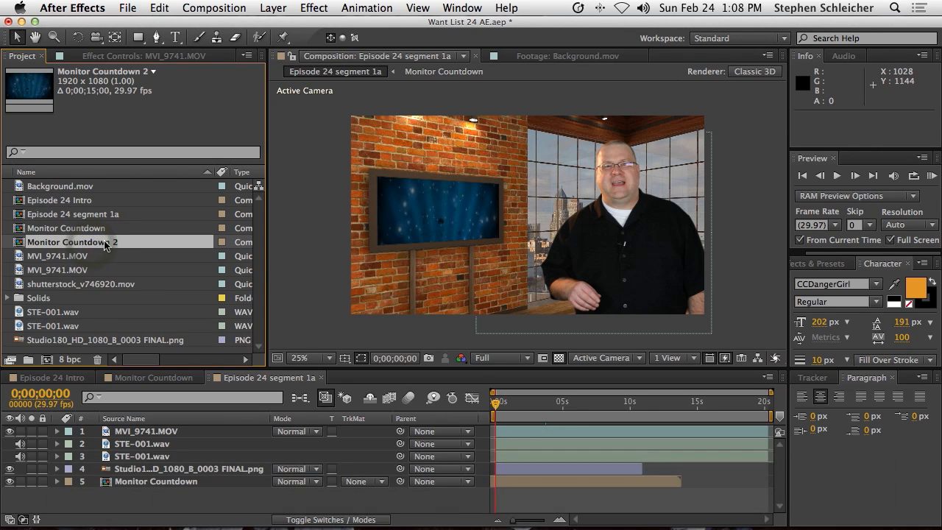
{"action": "key", "text": "Return"}
{"action": "key", "text": "Right"}
{"action": "key", "text": "BackSpace"}
{"action": "key", "text": "BackSpace"}
{"action": "key", "text": "BackSpace"}
{"action": "key", "text": "BackSpace"}
{"action": "key", "text": "BackSpace"}
{"action": "type", "text": "Segment 1"}
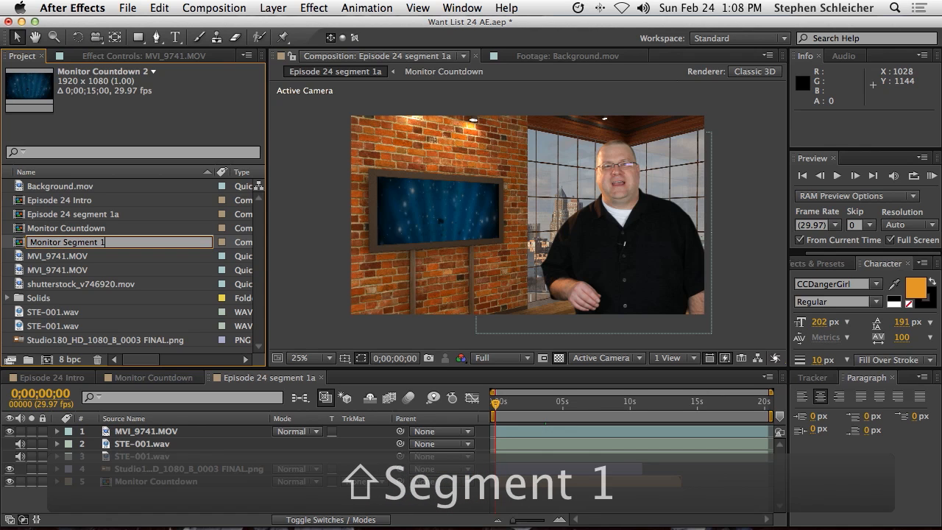
{"action": "type", "text": "a"}
{"action": "key", "text": "Return"}
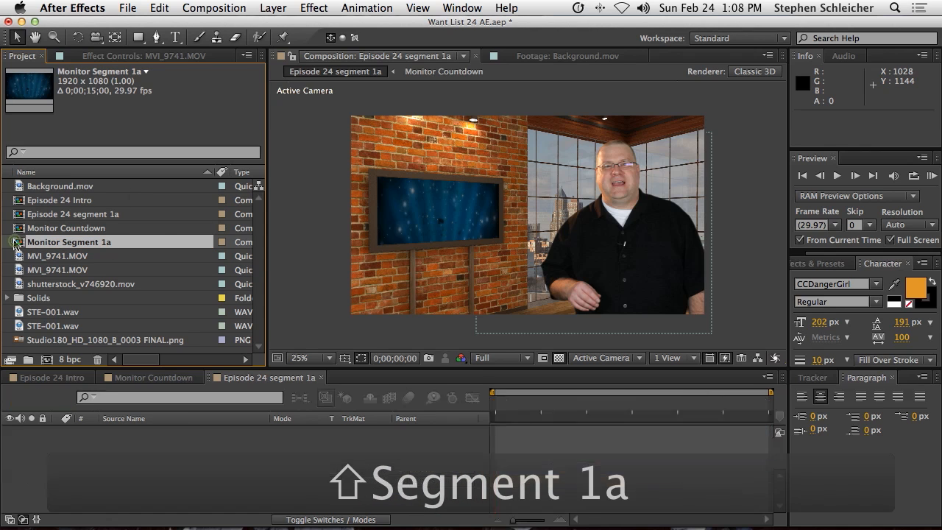
Open the Monitor Segment 1a composition and delete its shutterstock_v746920.mov layer
{"action": "double_click", "coordinate": [16, 243]}
{"action": "key", "text": "s"}
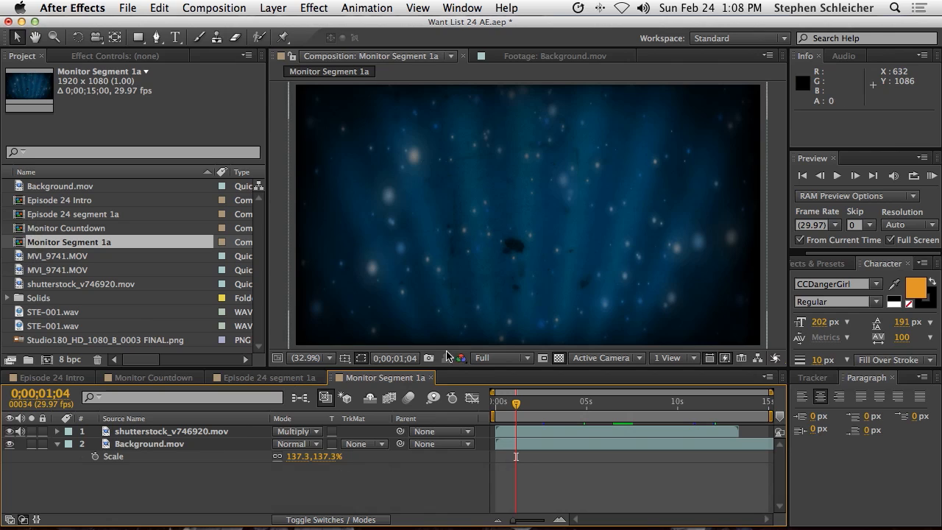
{"action": "left_click", "coordinate": [151, 434]}
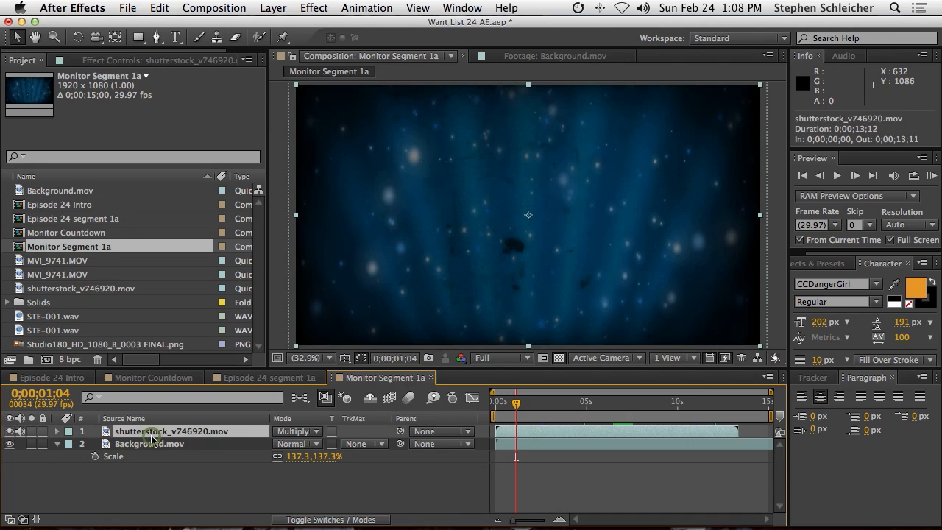
{"action": "key", "text": "Delete"}
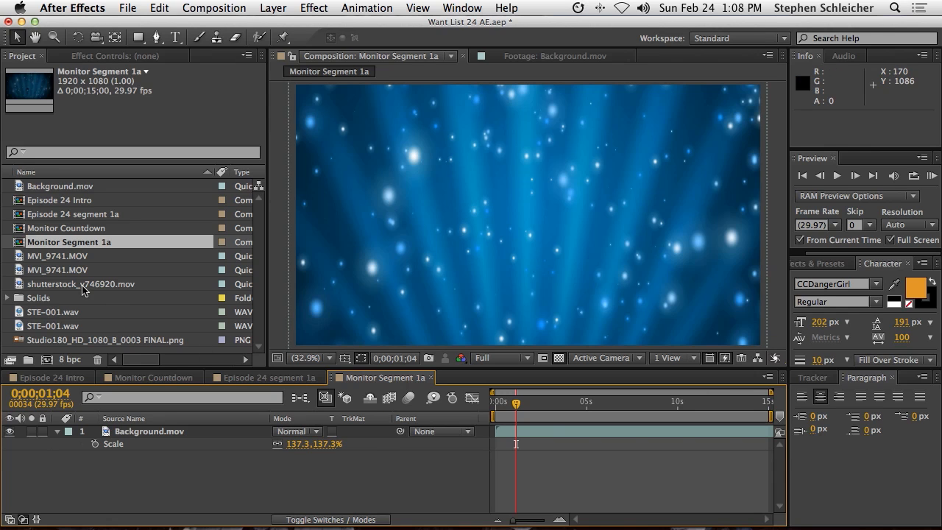
Replace the Monitor Countdown layer in Episode 24 segment 1a with the Monitor Segment 1a composition
{"action": "left_click", "coordinate": [269, 377]}
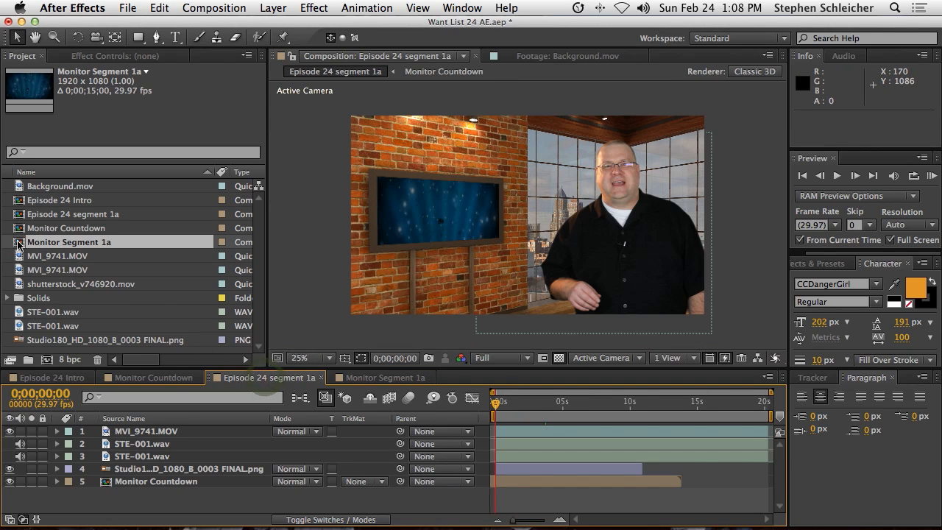
{"action": "left_click", "coordinate": [126, 482]}
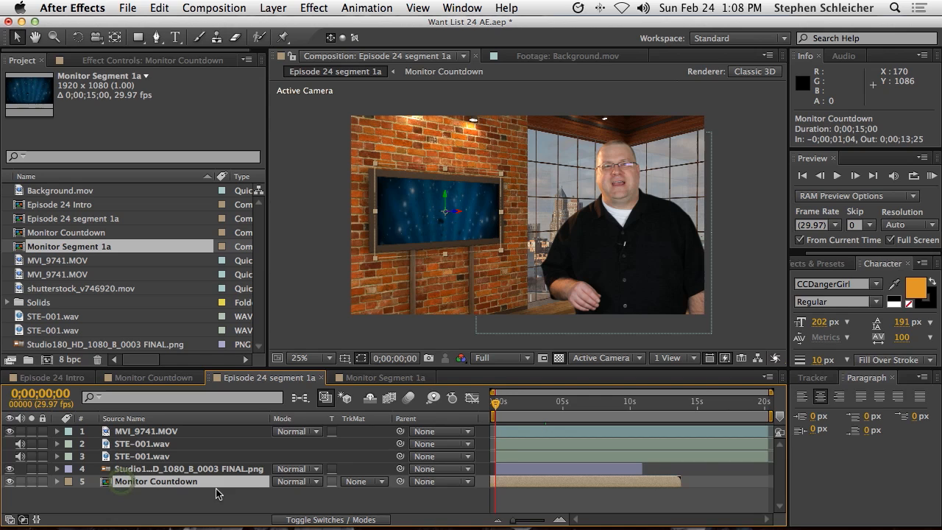
{"action": "left_click", "coordinate": [21, 246]}
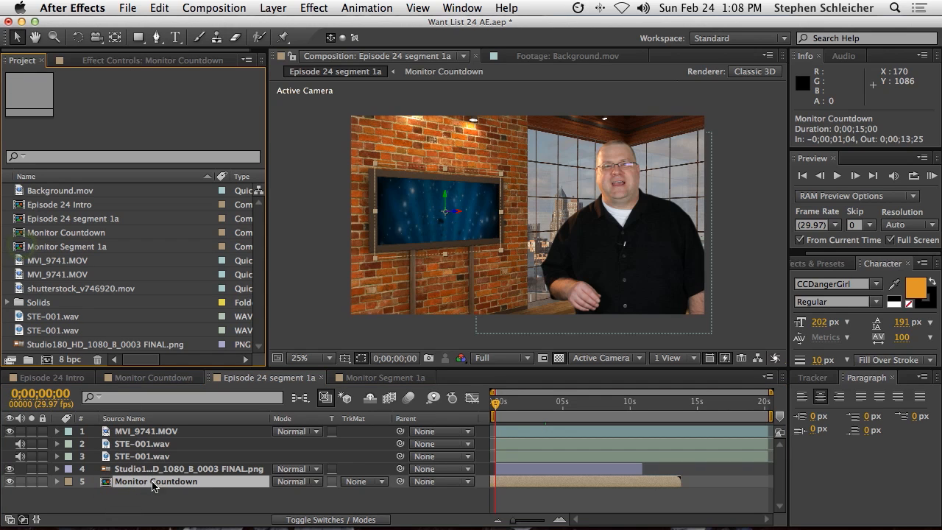
{"action": "left_click_drag", "start_coordinate": [18, 252], "coordinate": [157, 492]}
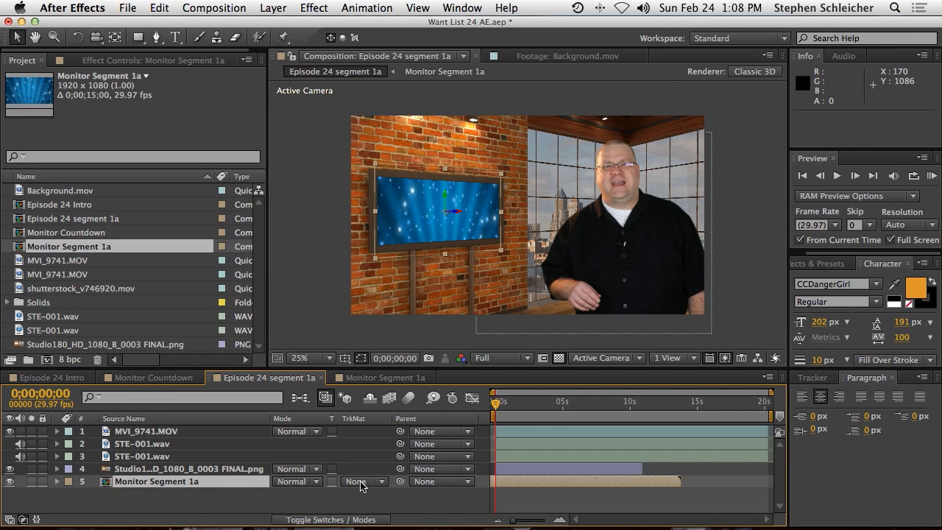
Extend the studio PNG layer in Episode 24 segment 1a to end at 0;00;20;08
{"action": "left_click_drag", "start_coordinate": [495, 407], "coordinate": [581, 410]}
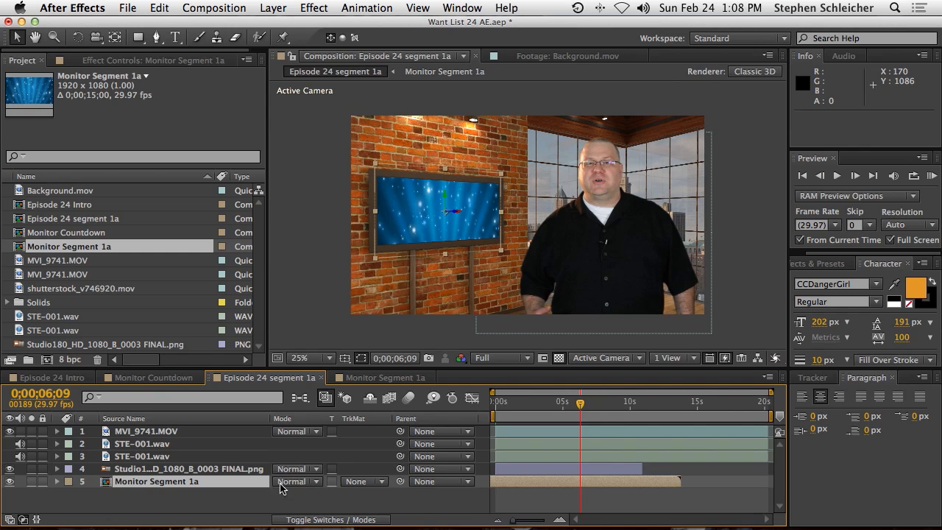
{"action": "left_click", "coordinate": [220, 469]}
{"action": "left_click_drag", "start_coordinate": [592, 411], "coordinate": [785, 409]}
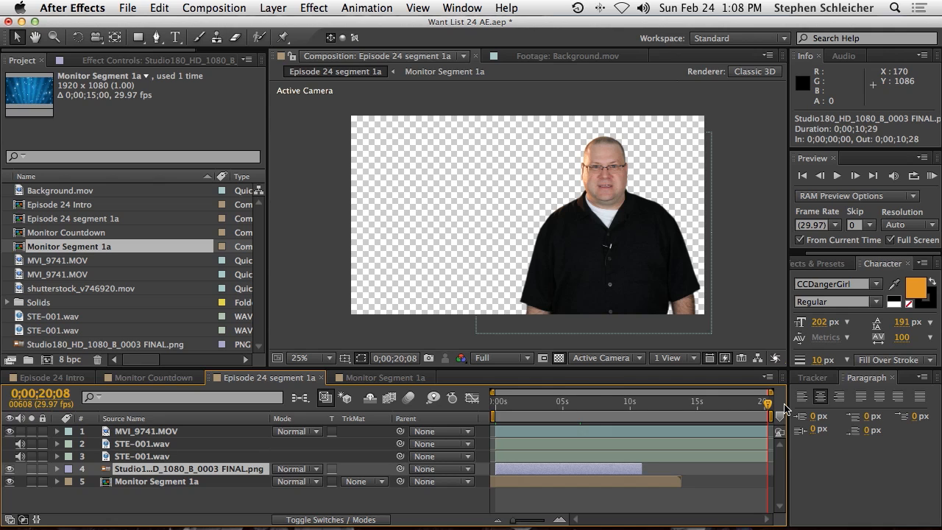
{"action": "key", "text": "alt+bracketright"}
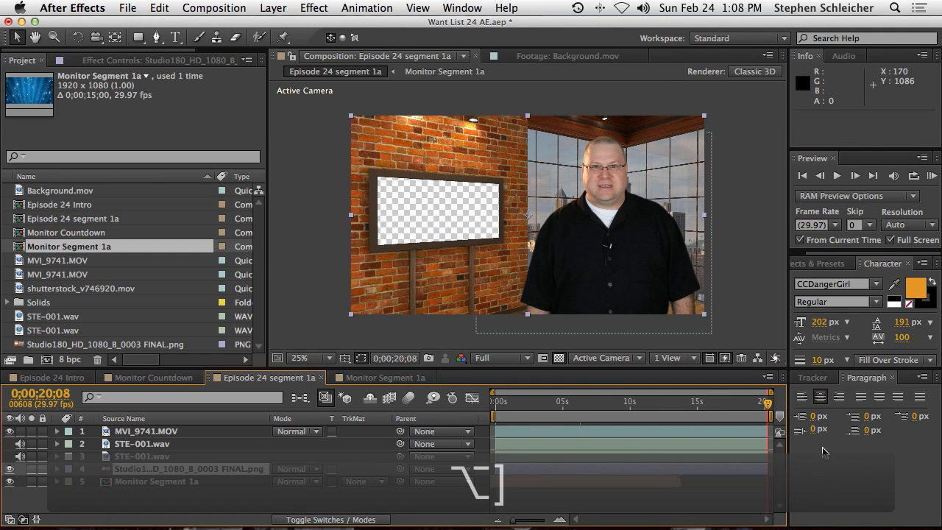
Try to extend the Monitor Segment 1a layer to the playhead, and slide it to start at the composition's beginning
{"action": "left_click", "coordinate": [174, 482]}
{"action": "key", "text": "alt+bracketright"}
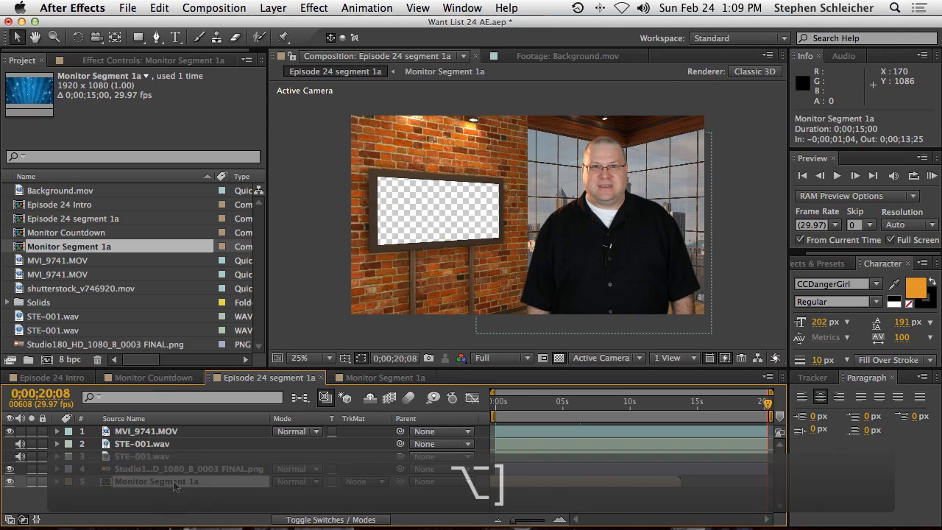
{"action": "mouse_move", "coordinate": [544, 483]}
{"action": "left_mouse_down"}
{"action": "mouse_move", "coordinate": [581, 483]}
{"action": "mouse_move", "coordinate": [558, 483]}
{"action": "left_mouse_up"}
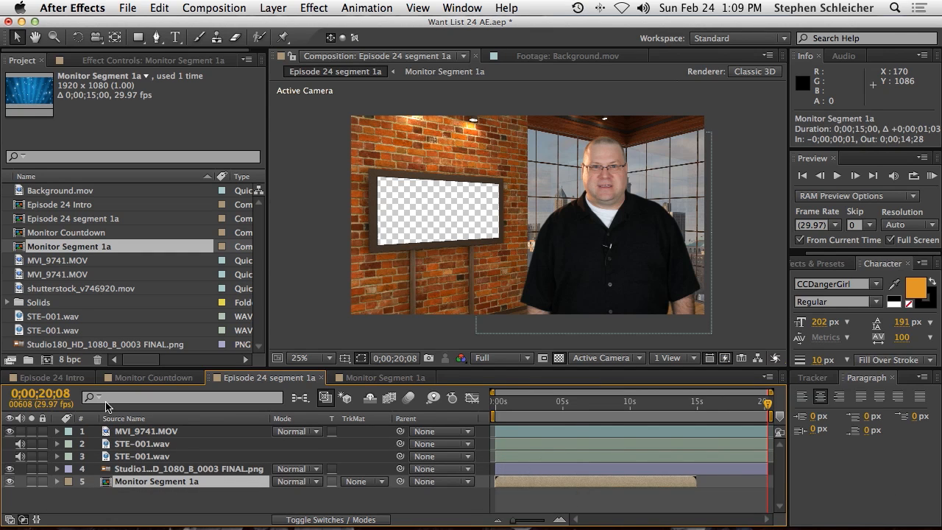
Set the duration of the Monitor Segment 1a composition to 30 seconds in its composition settings
{"action": "right_click", "coordinate": [72, 248]}
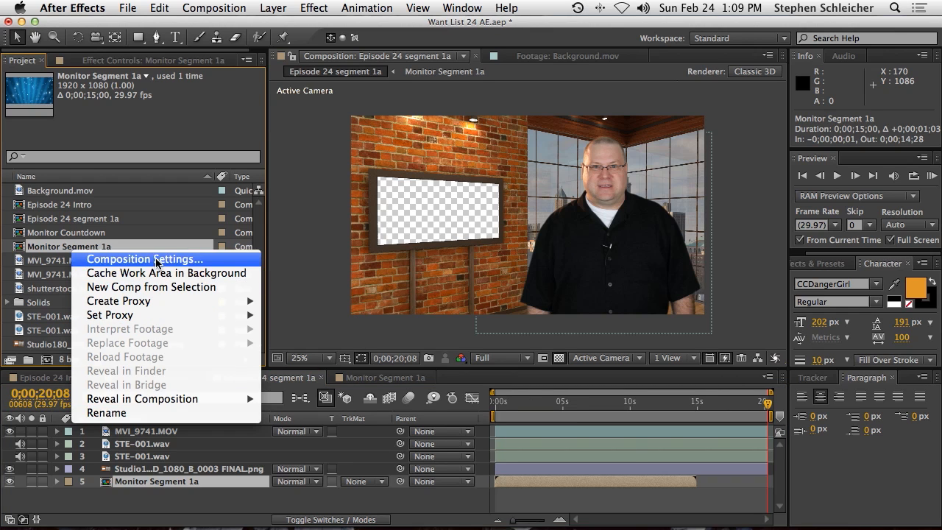
{"action": "left_click", "coordinate": [156, 259]}
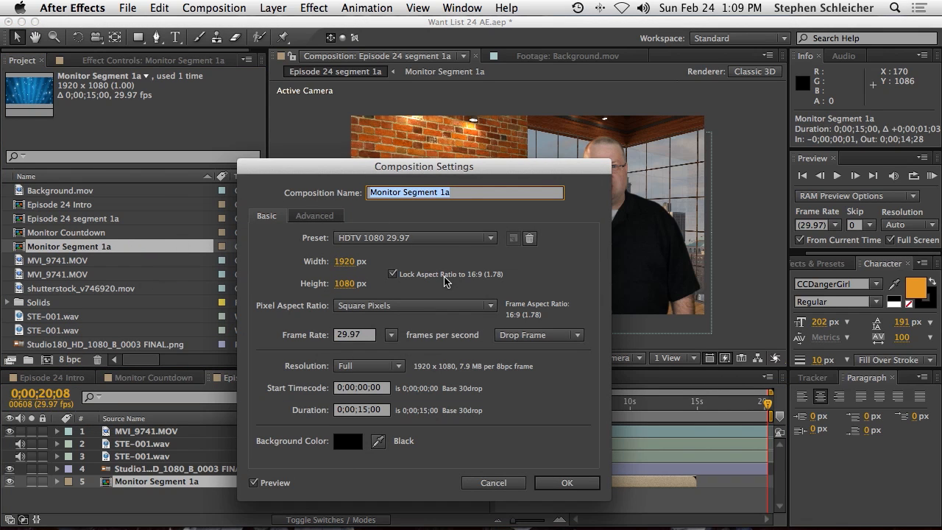
{"action": "left_click", "coordinate": [378, 410]}
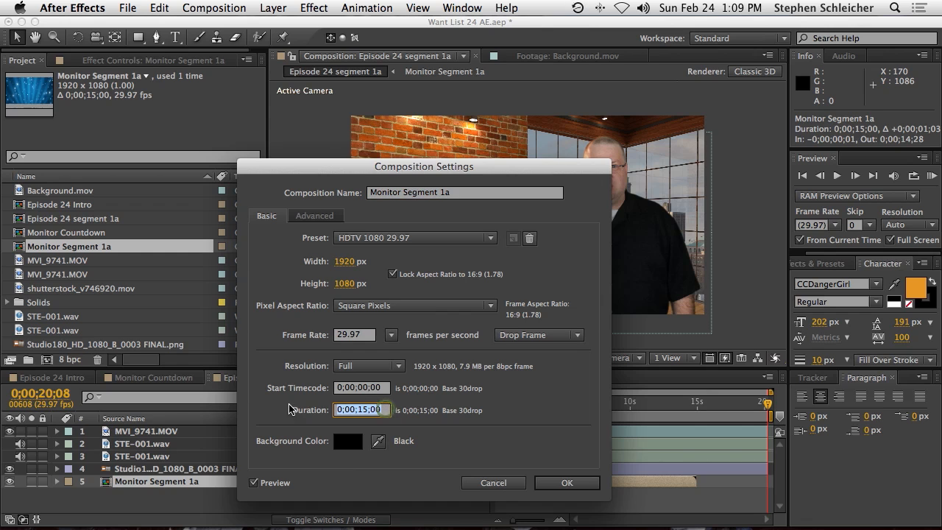
{"action": "type", "text": "30."}
{"action": "key", "text": "Return"}
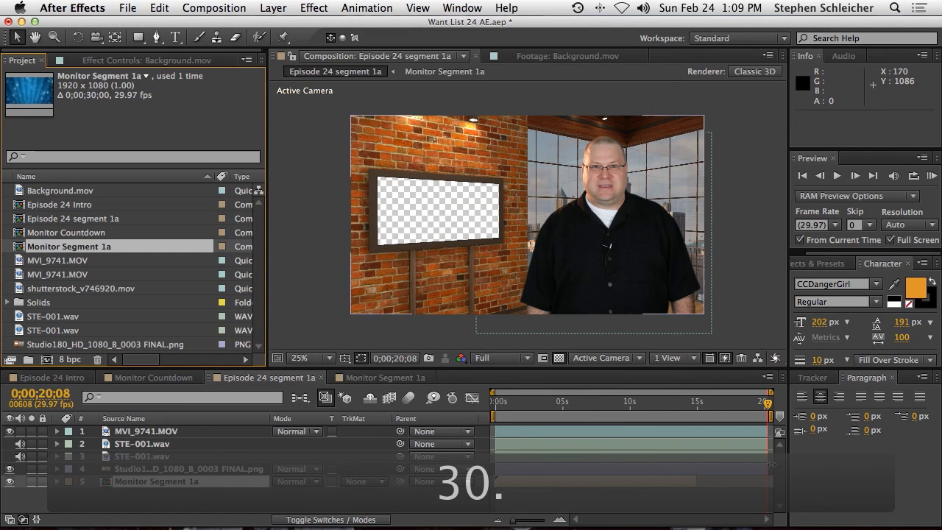
Extend the end of the Monitor Segment 1a layer past the end of the Episode 24 segment 1a composition
{"action": "key", "text": "bracketright"}
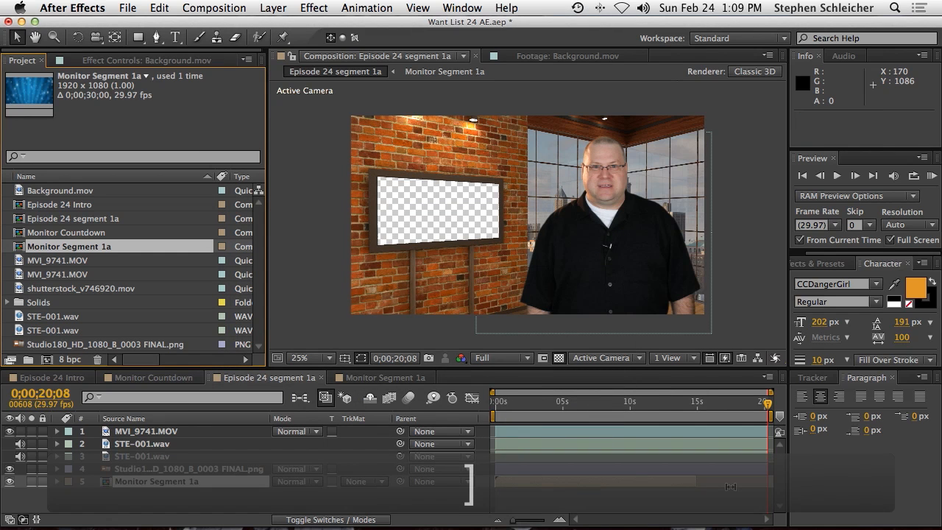
{"action": "key", "text": "alt+bracketright"}
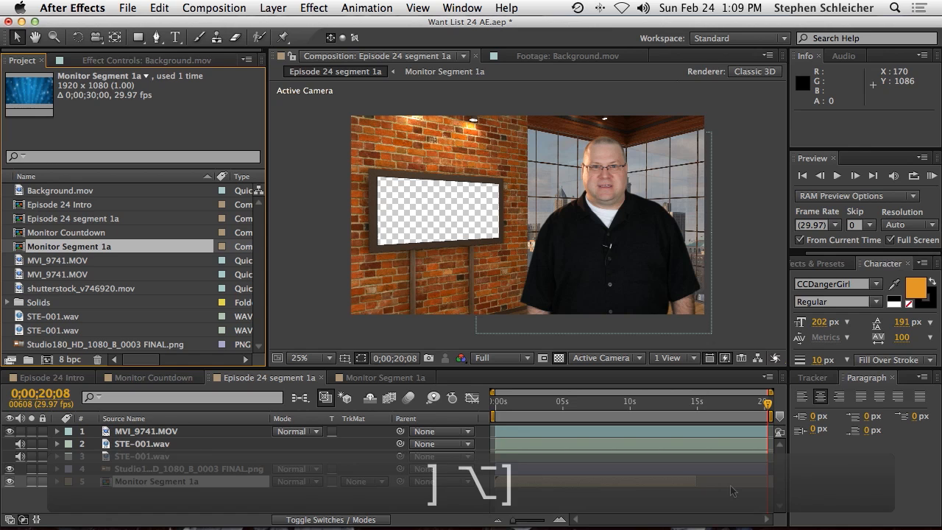
{"action": "left_click_drag", "start_coordinate": [696, 481], "coordinate": [781, 481]}
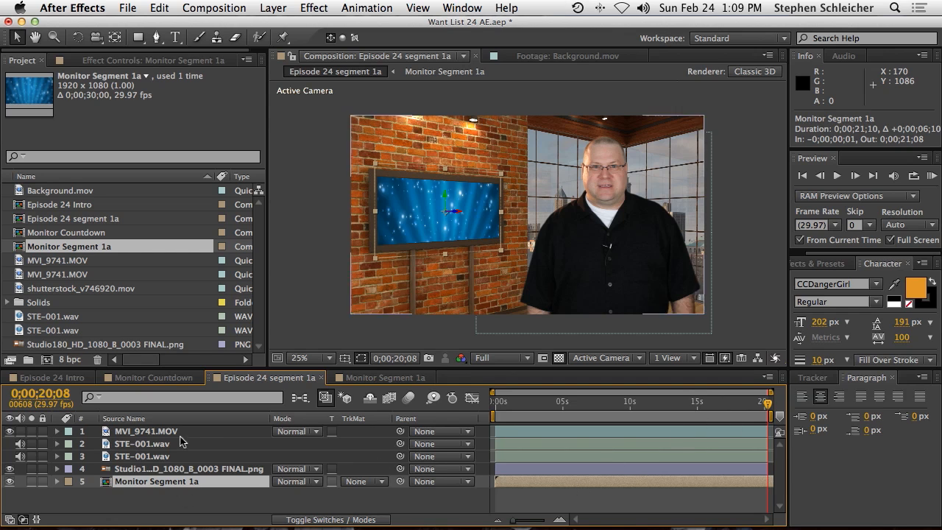
Open the Monitor Segment 1a composition, and switch to Premiere Pro to check the second linked clip at several points in the sequence
{"action": "left_click", "coordinate": [352, 377]}
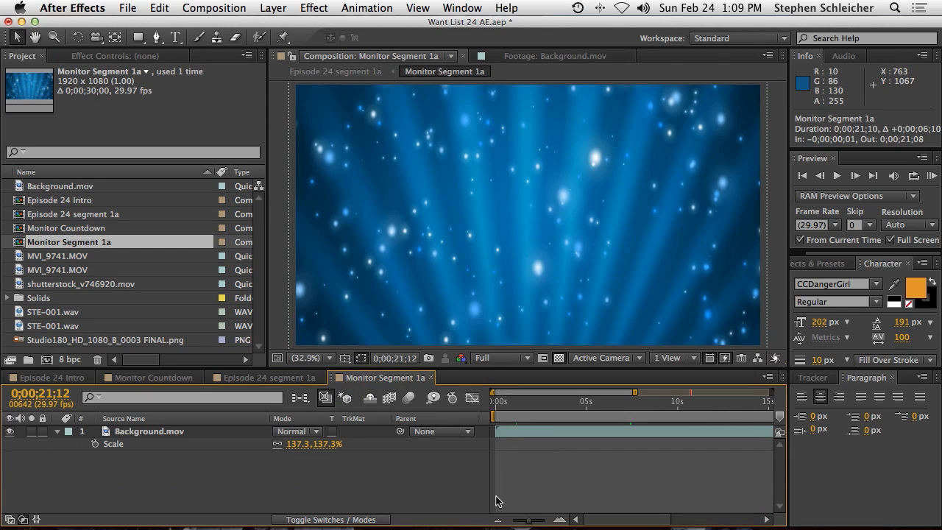
{"action": "mouse_move", "coordinate": [545, 527]}
{"action": "left_click", "coordinate": [620, 497]}
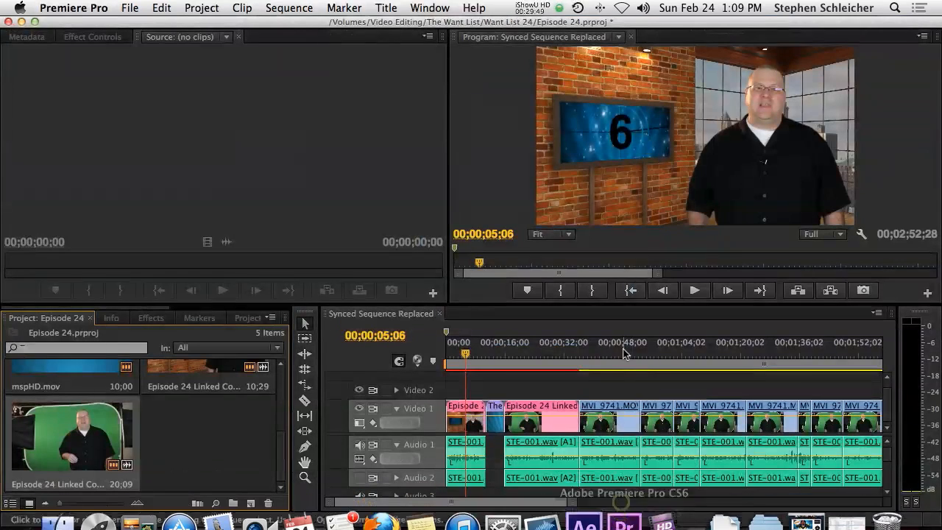
{"action": "left_click", "coordinate": [534, 355]}
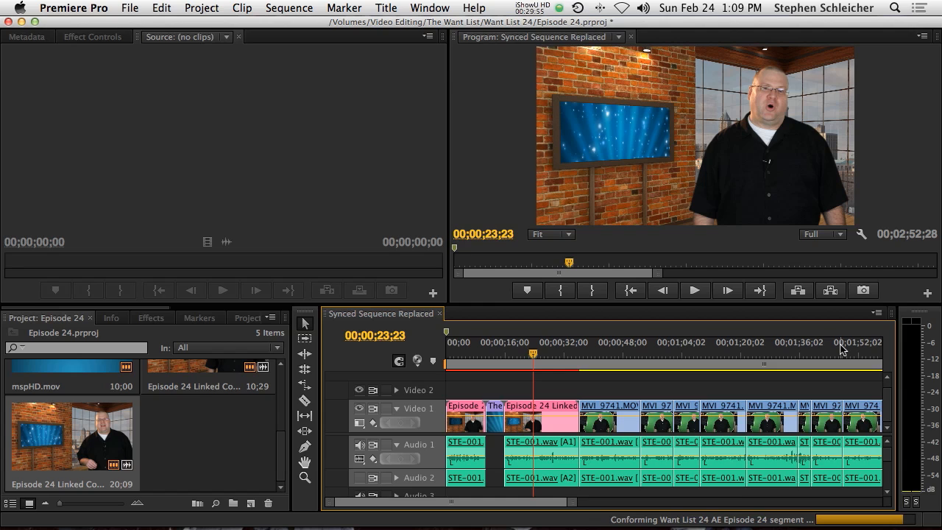
{"action": "left_click", "coordinate": [562, 355]}
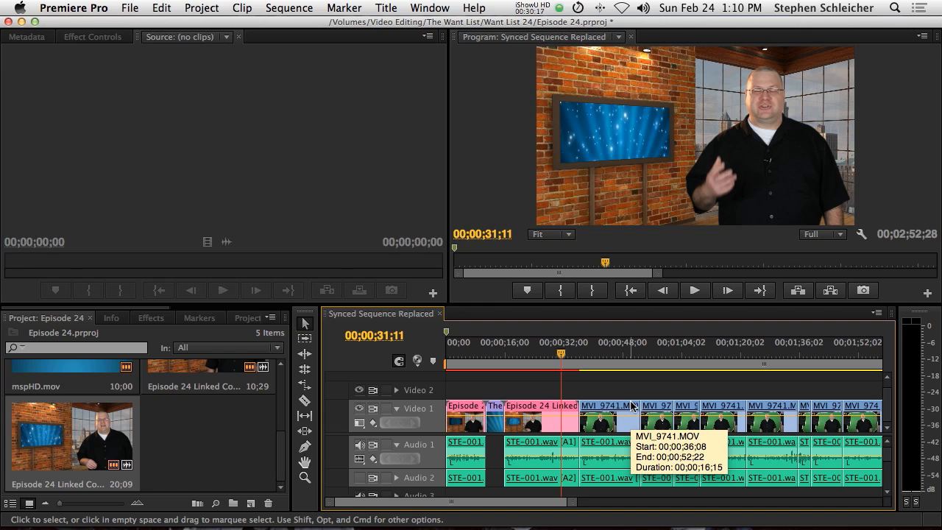
{"action": "left_click_drag", "start_coordinate": [560, 357], "coordinate": [523, 361]}
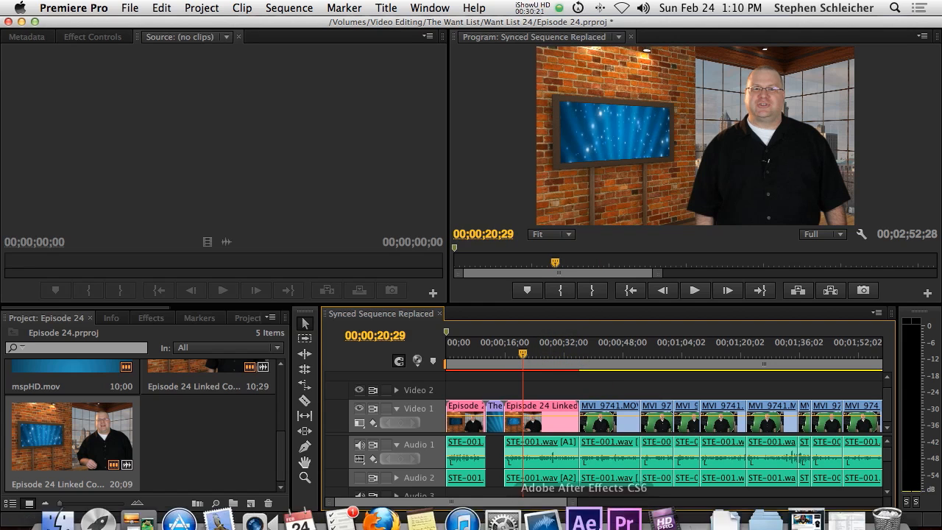
{"action": "left_click", "coordinate": [586, 500]}
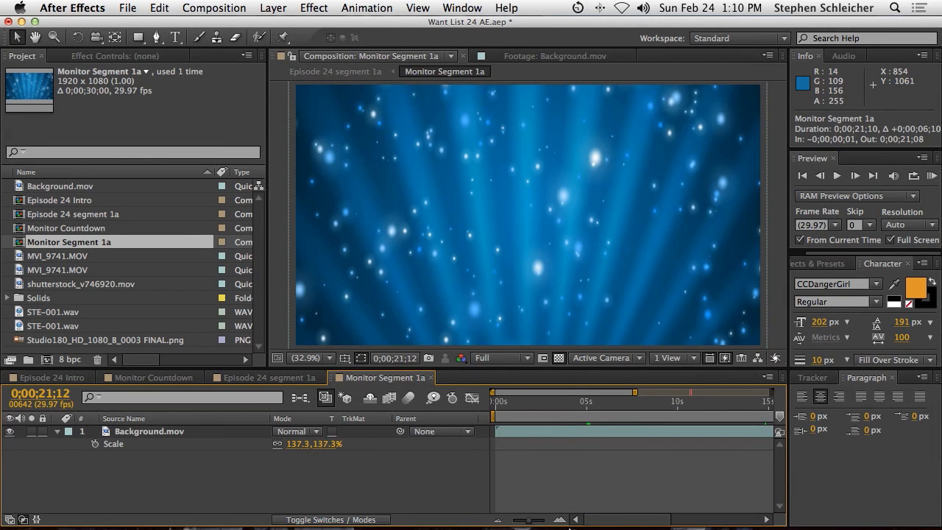
{"action": "mouse_move", "coordinate": [624, 526]}
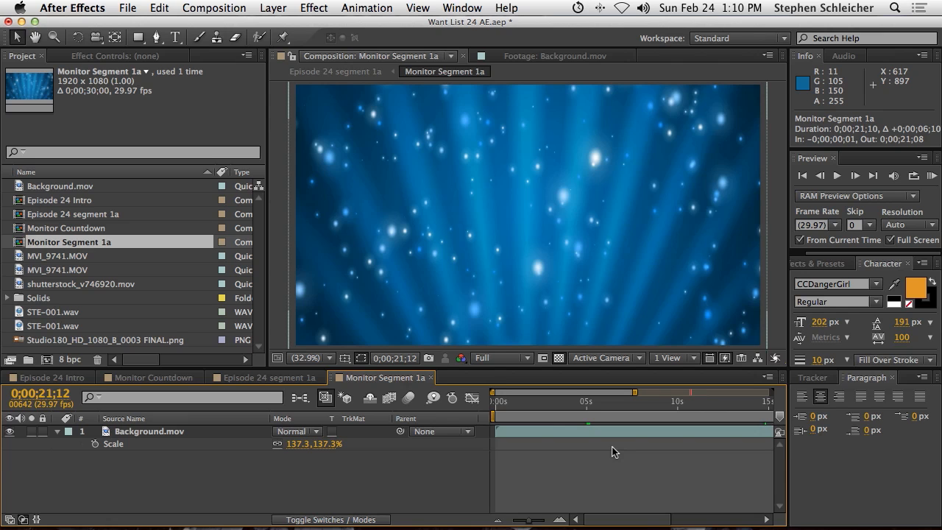
Switch to Premiere Pro and open the Untitled 1_FCP_Premiere bin of the Episode 24 project
{"action": "left_click", "coordinate": [615, 500]}
{"action": "scroll", "coordinate": [163, 435], "scroll_direction": "up", "scroll_amount": 3}
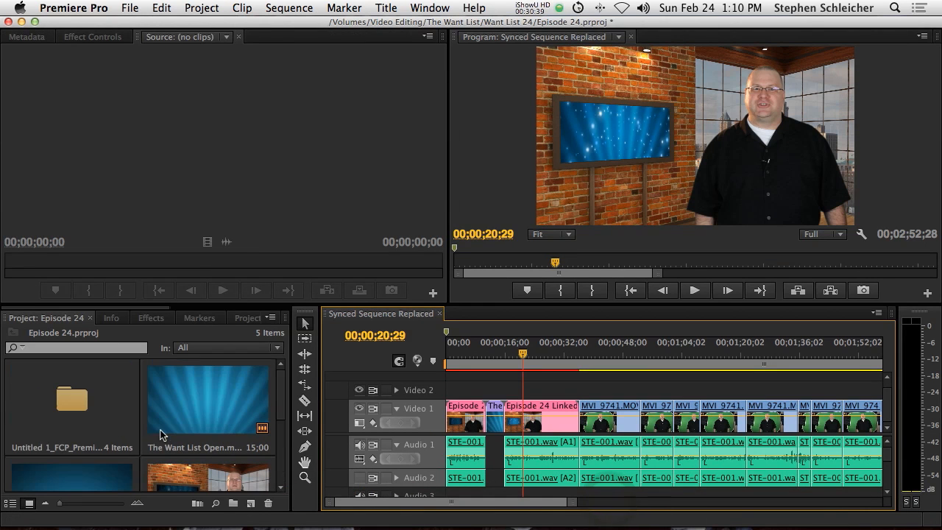
{"action": "left_click", "coordinate": [87, 410]}
{"action": "double_click", "coordinate": [87, 410]}
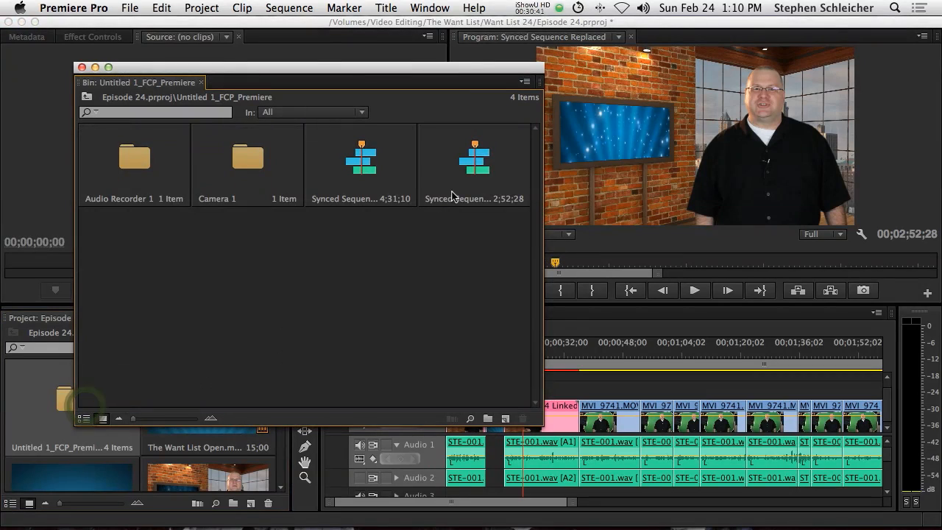
Send the Synced Sequence Replaced sequence from the bin to Adobe Audition for multitrack audio editing
{"action": "left_click", "coordinate": [469, 174]}
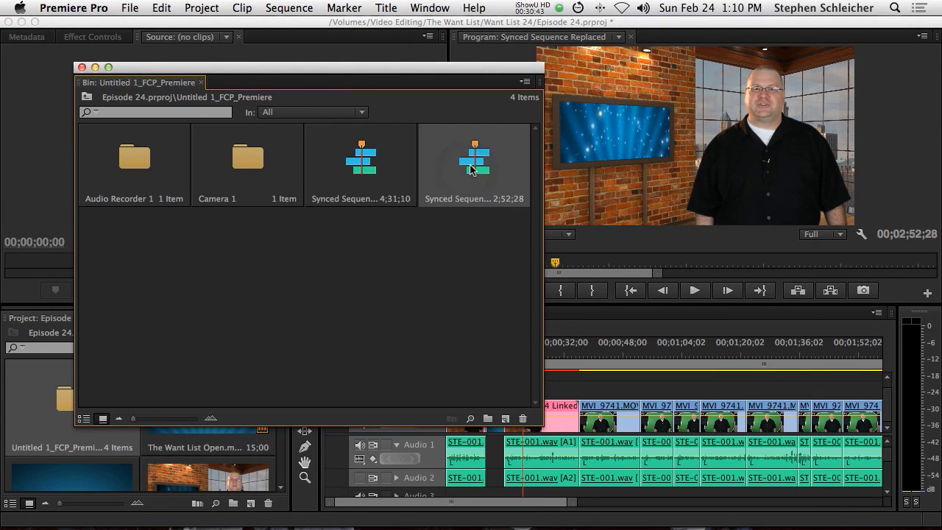
{"action": "right_click", "coordinate": [468, 168]}
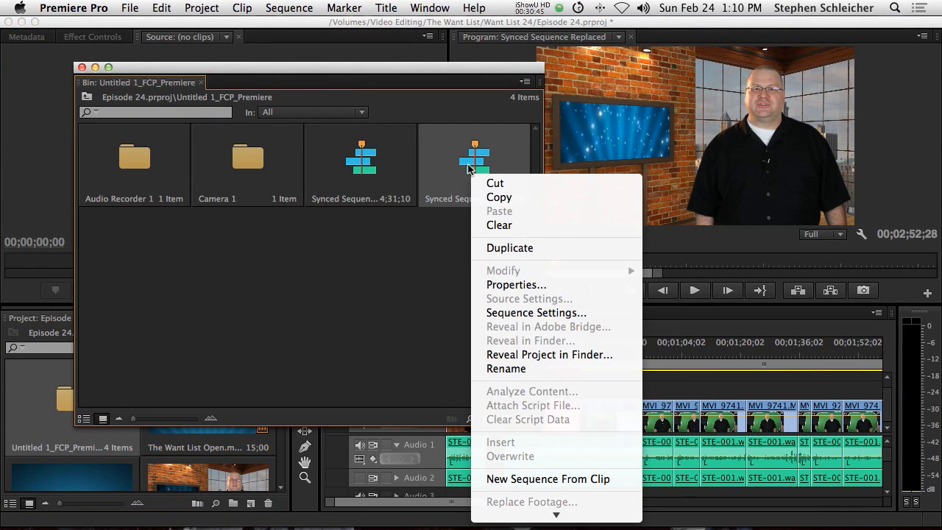
{"action": "mouse_move", "coordinate": [556, 515]}
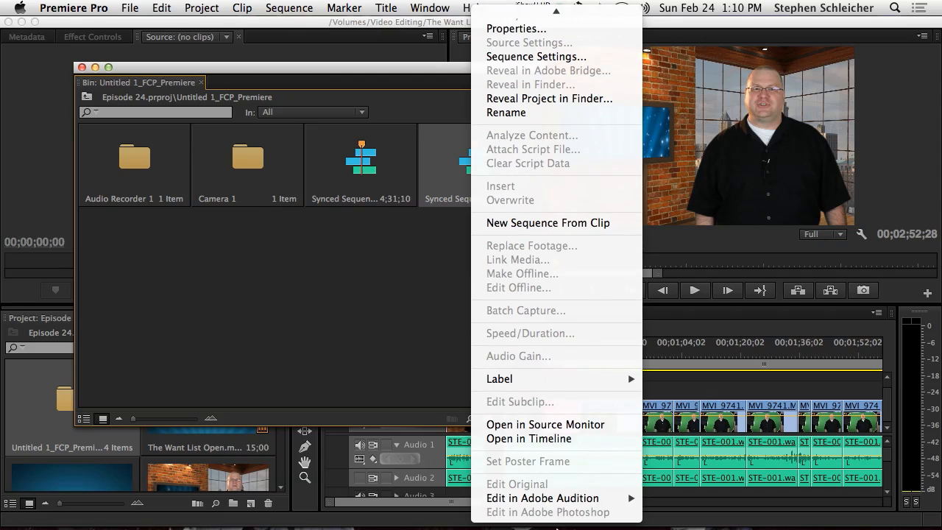
{"action": "mouse_move", "coordinate": [565, 499]}
{"action": "left_click", "coordinate": [667, 507]}
{"action": "left_click", "coordinate": [596, 387]}
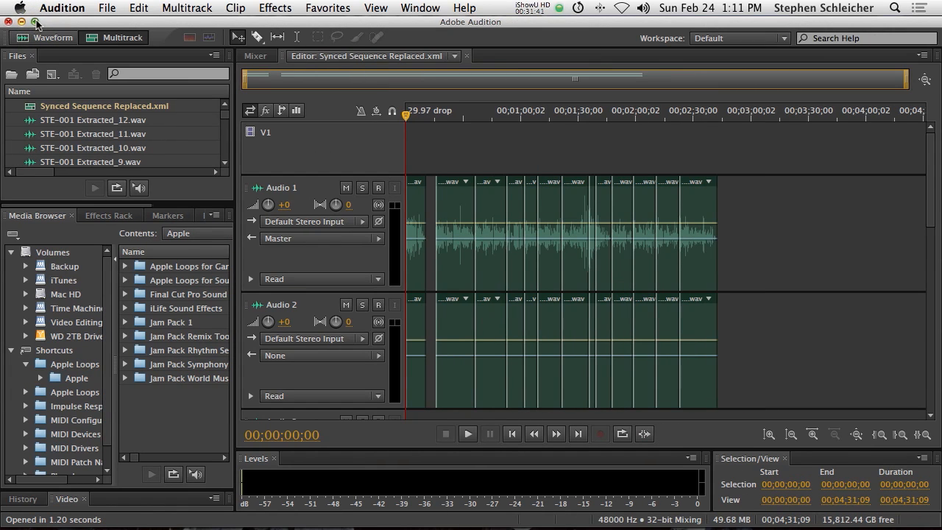
Quit Audition and close the Untitled 1_FCP_Premiere bin in Premiere Pro
{"action": "left_click_drag", "start_coordinate": [930, 182], "coordinate": [933, 128]}
{"action": "left_click", "coordinate": [61, 10]}
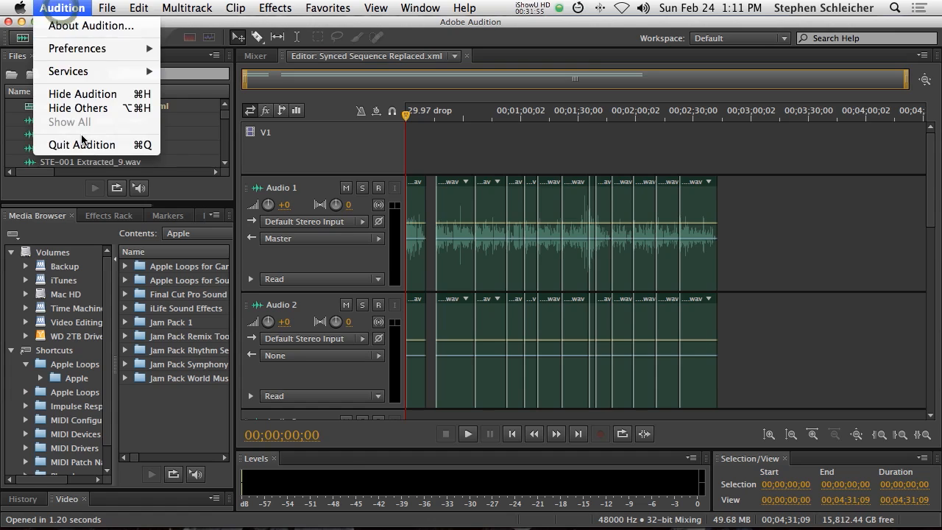
{"action": "left_click", "coordinate": [81, 144]}
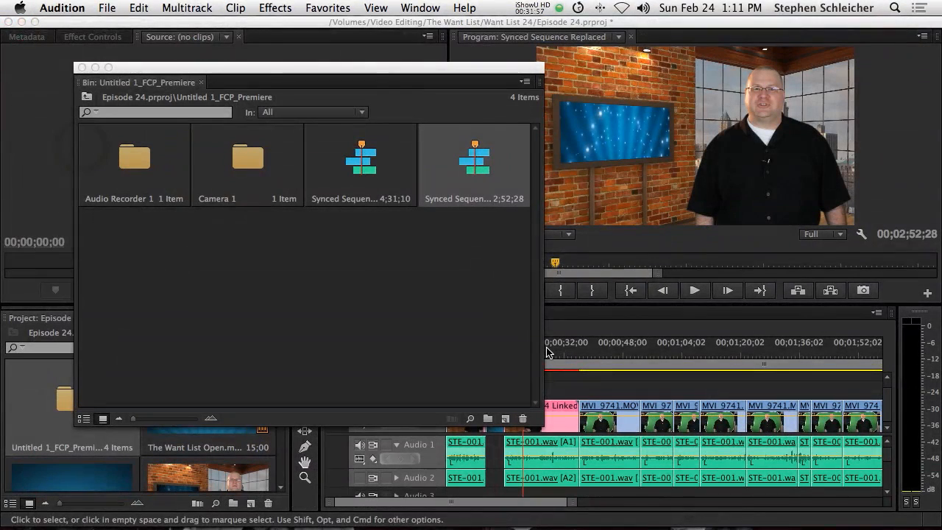
{"action": "left_click", "coordinate": [81, 67]}
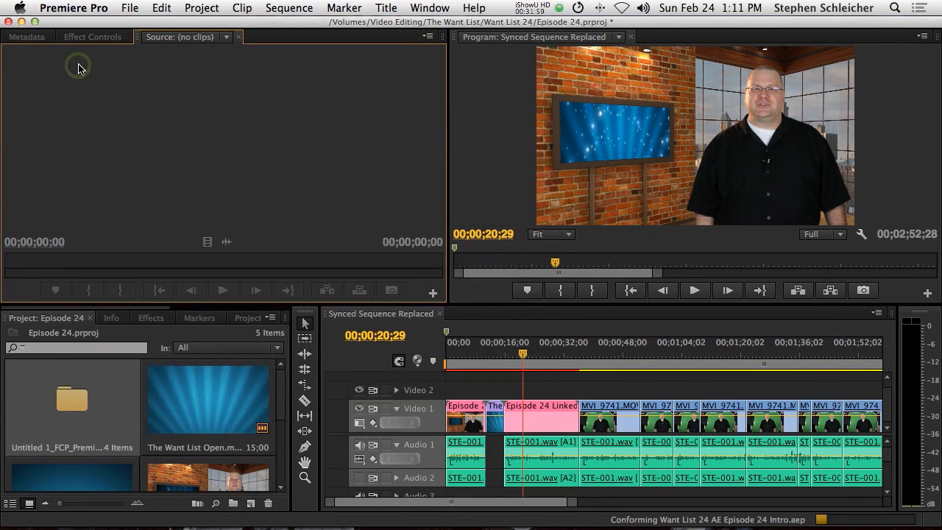